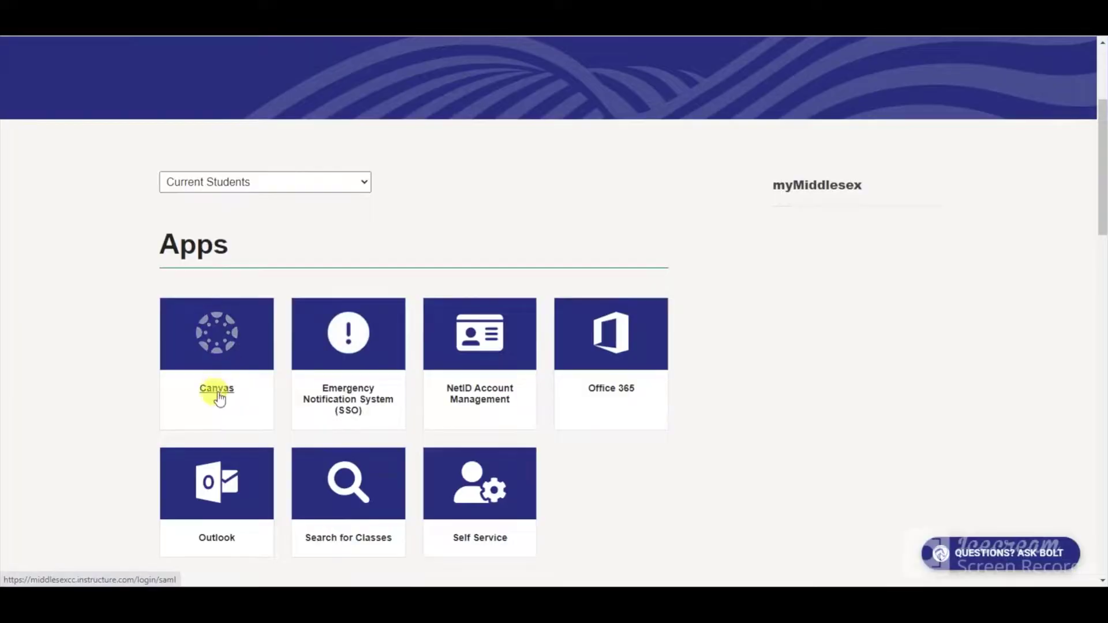
Go to Canvas, enter the A&P I Lab Resources course and scroll modules toward Lab 10: BIOPAC EMG.
{"action": "left_click", "coordinate": [217, 390]}
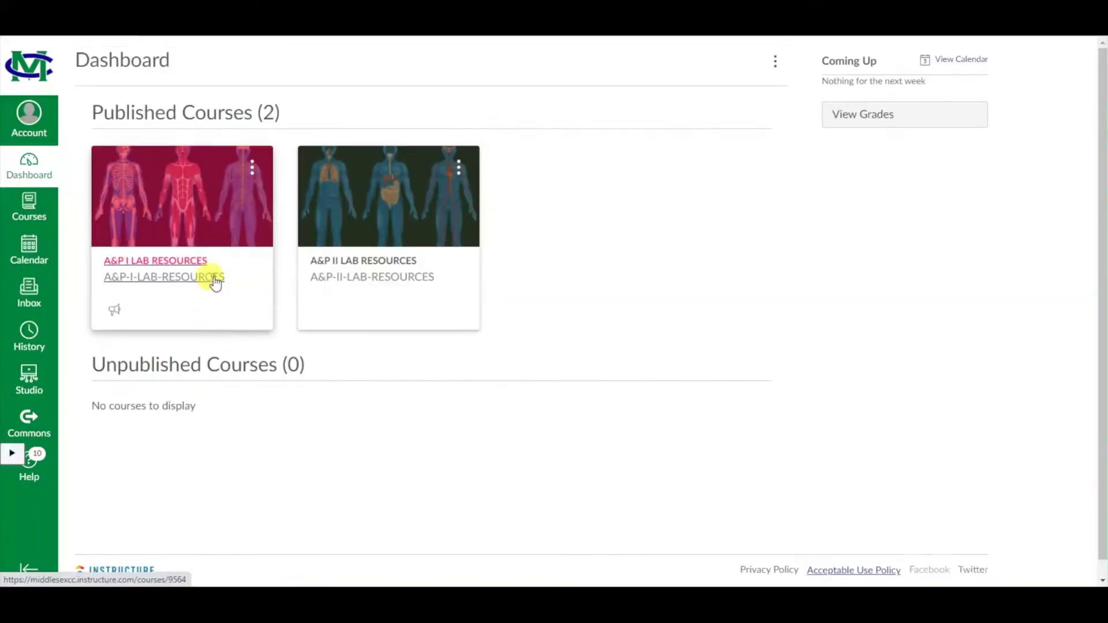
{"action": "left_click", "coordinate": [215, 280]}
{"action": "scroll", "coordinate": [202, 300], "scroll_direction": "down", "scroll_amount": 15}
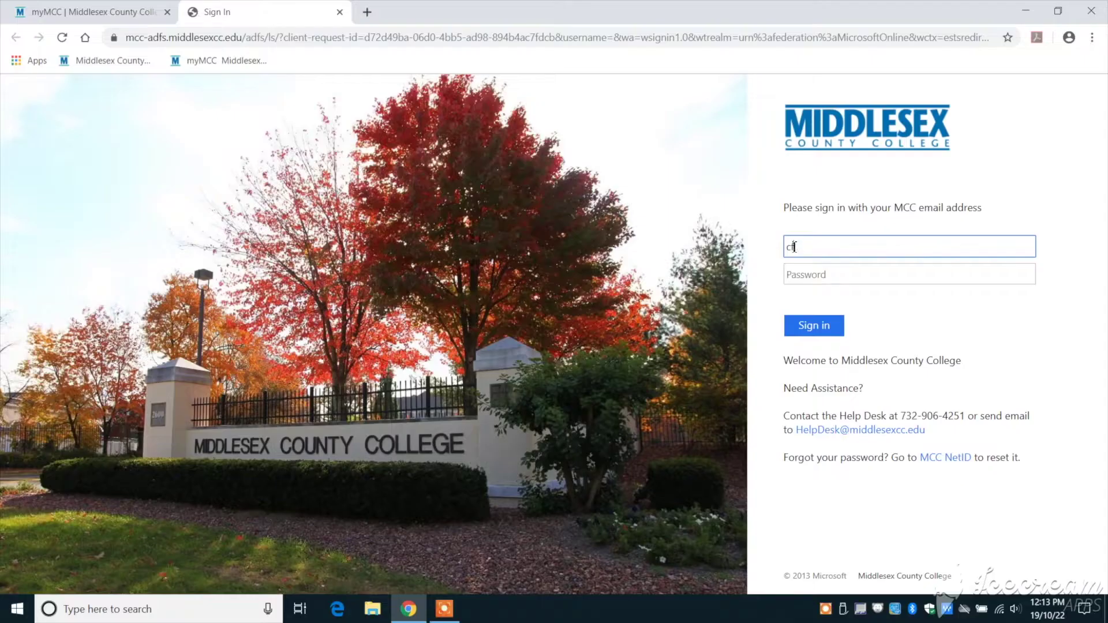
Sign in with the college e-mail address and download the EMG-L02 attachment from the EMG Lab message.
{"action": "key", "text": "Tab"}
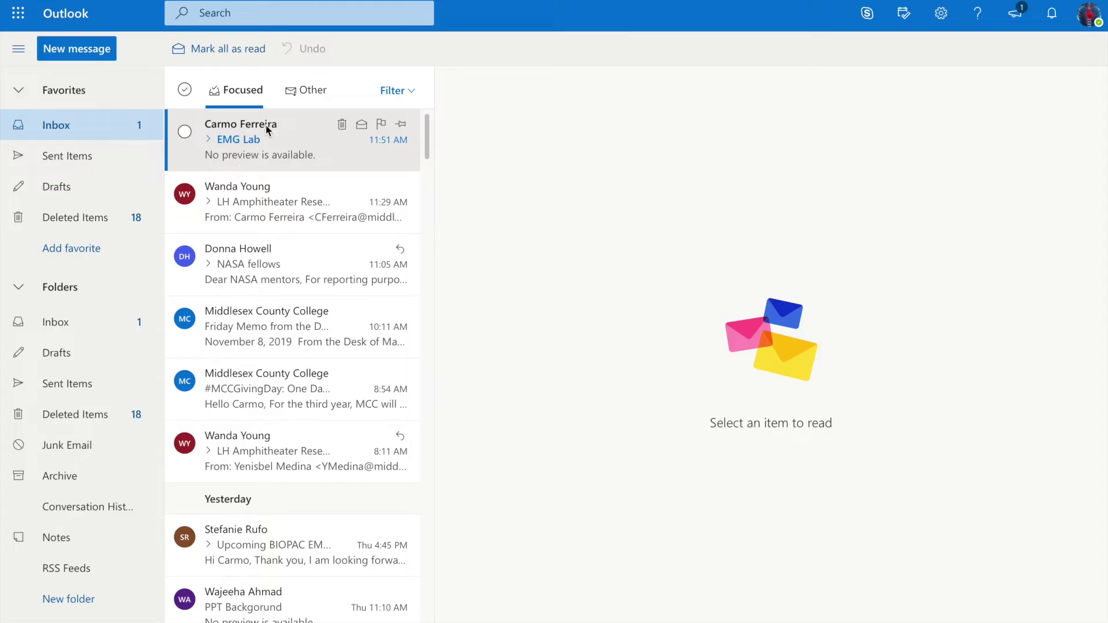
{"action": "left_click", "coordinate": [267, 130]}
{"action": "left_click", "coordinate": [679, 198]}
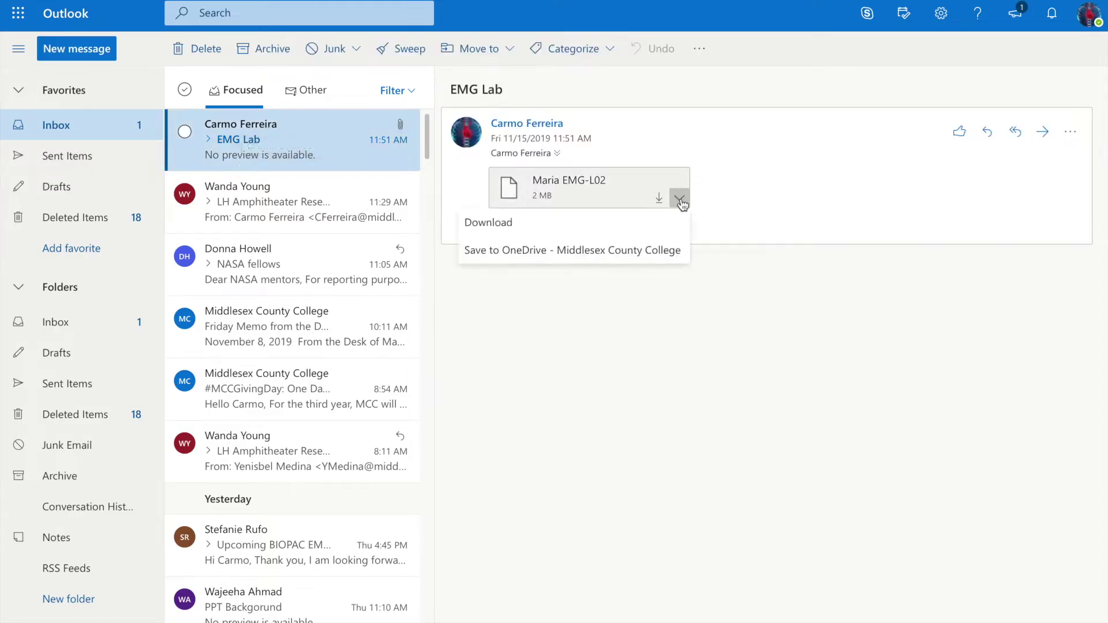
{"action": "left_click", "coordinate": [539, 231]}
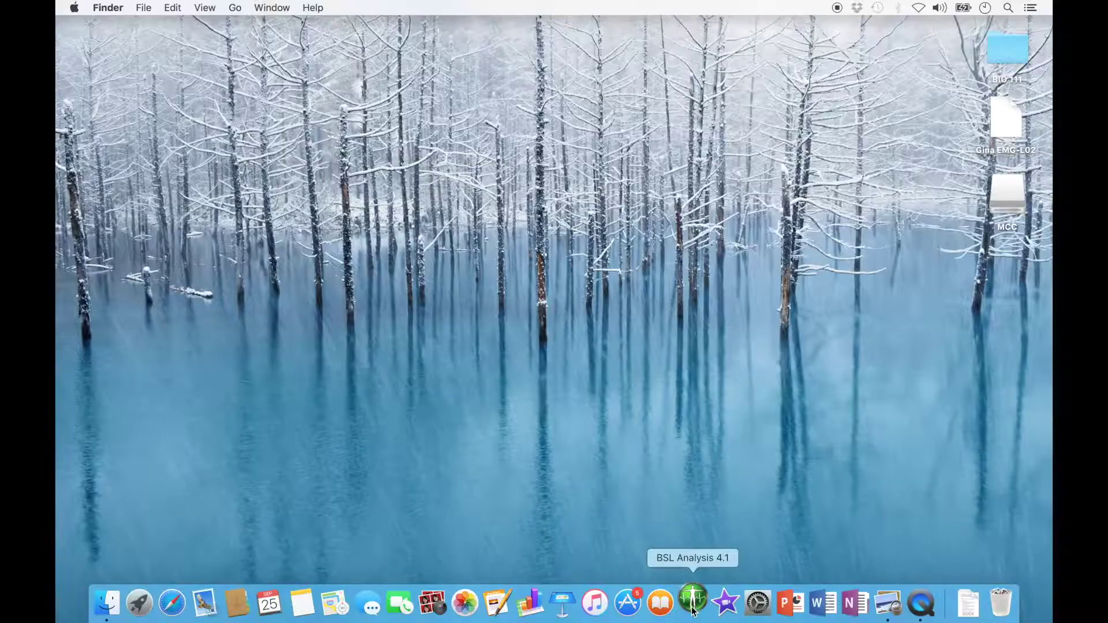
Choose Analyze your own data and Open a Lesson data file in the BSL Analysis startup window.
{"action": "left_click", "coordinate": [483, 234]}
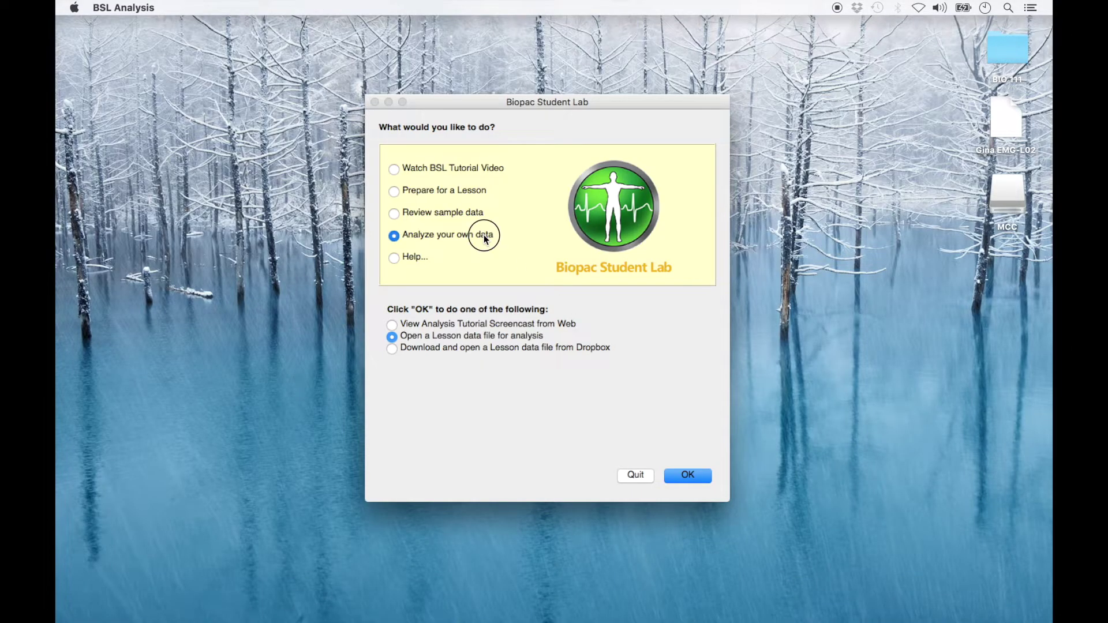
{"action": "left_click", "coordinate": [473, 337]}
{"action": "left_click", "coordinate": [687, 476]}
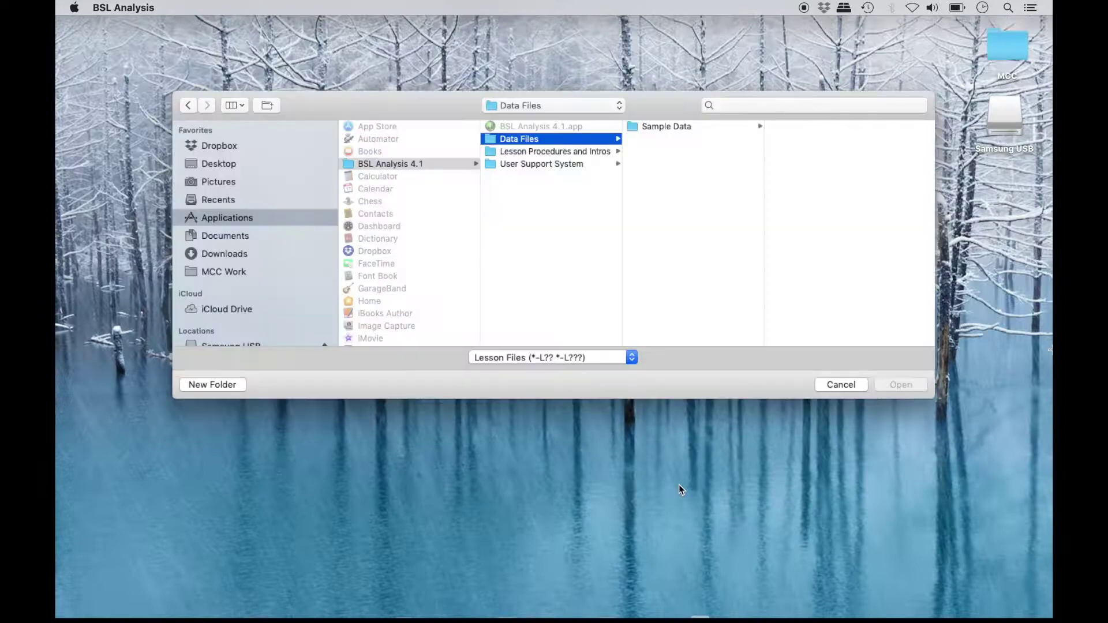
Look for the EMG-L02 file on the Samsung USB drive and then in Downloads.
{"action": "left_click", "coordinate": [241, 310]}
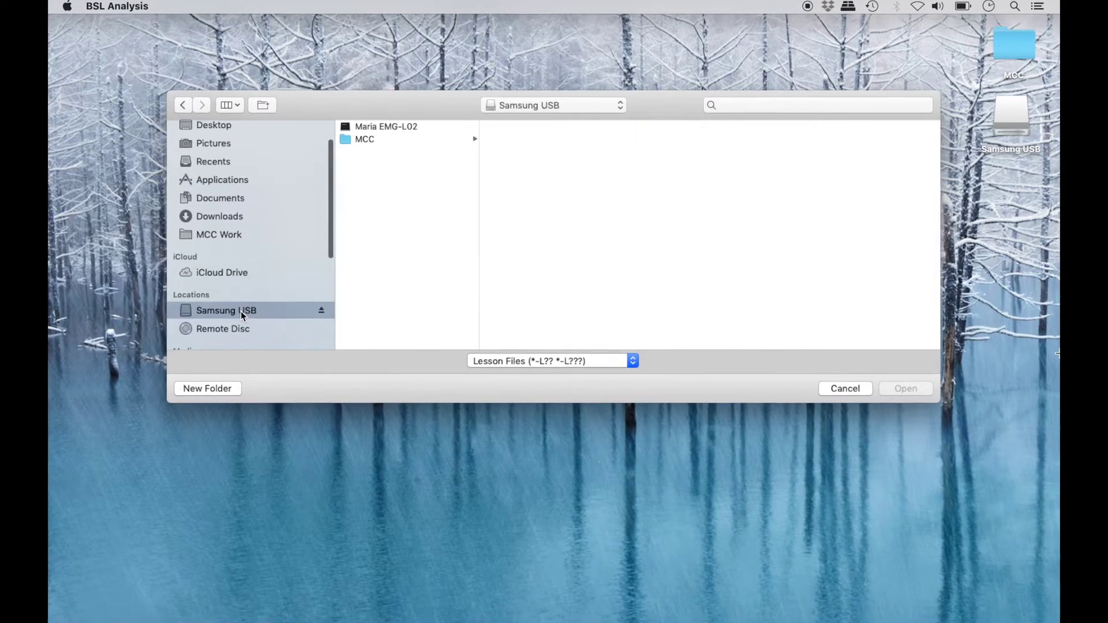
{"action": "left_click", "coordinate": [390, 127]}
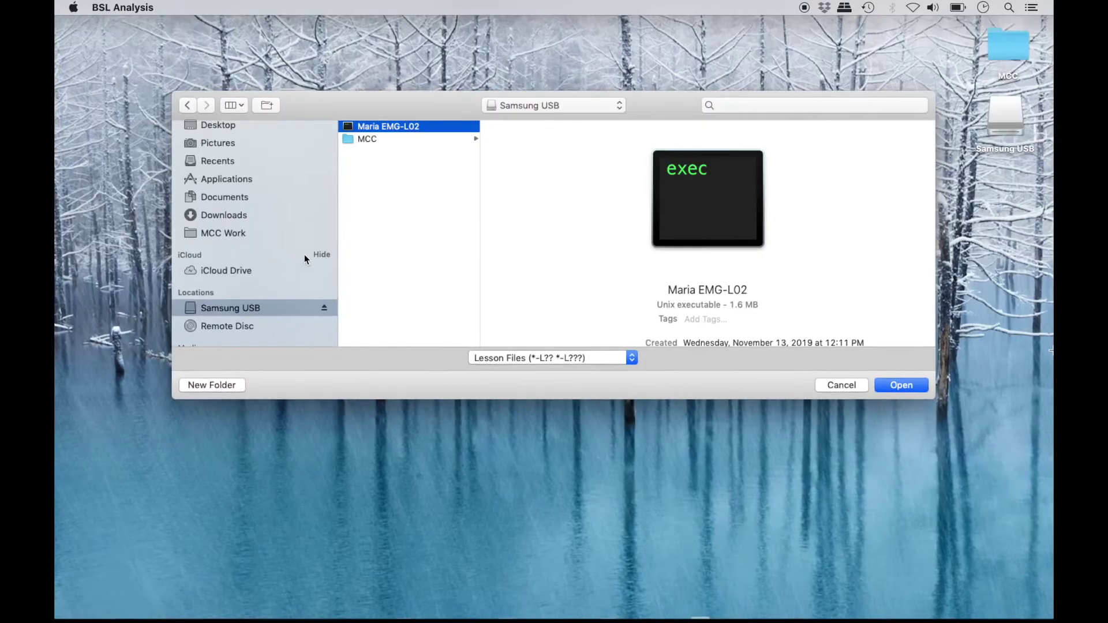
{"action": "left_click", "coordinate": [240, 218]}
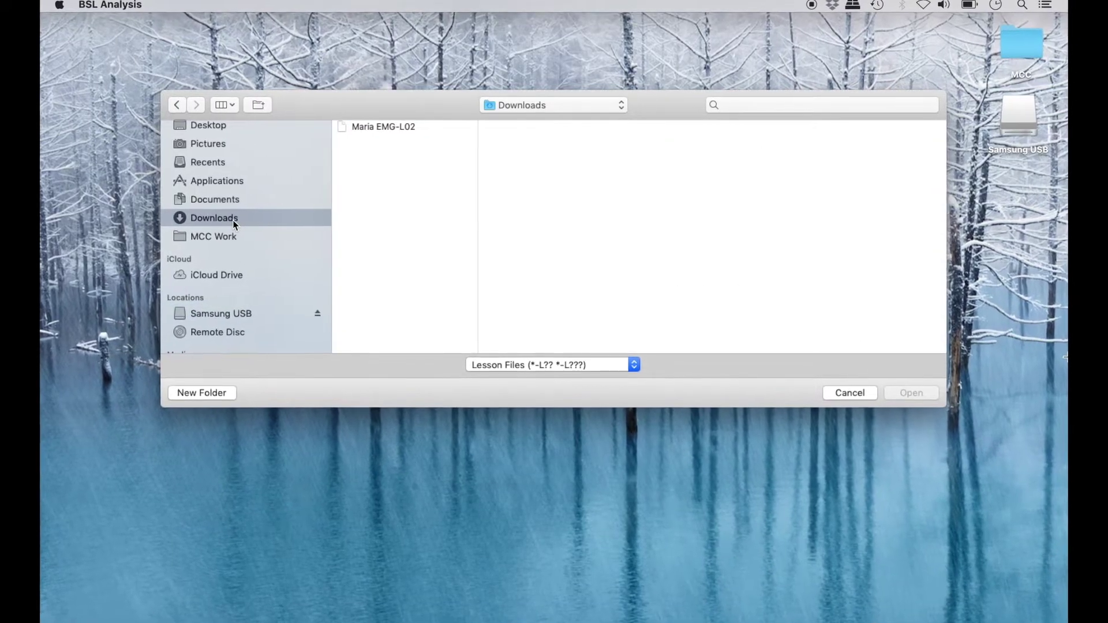
{"action": "left_click", "coordinate": [399, 128]}
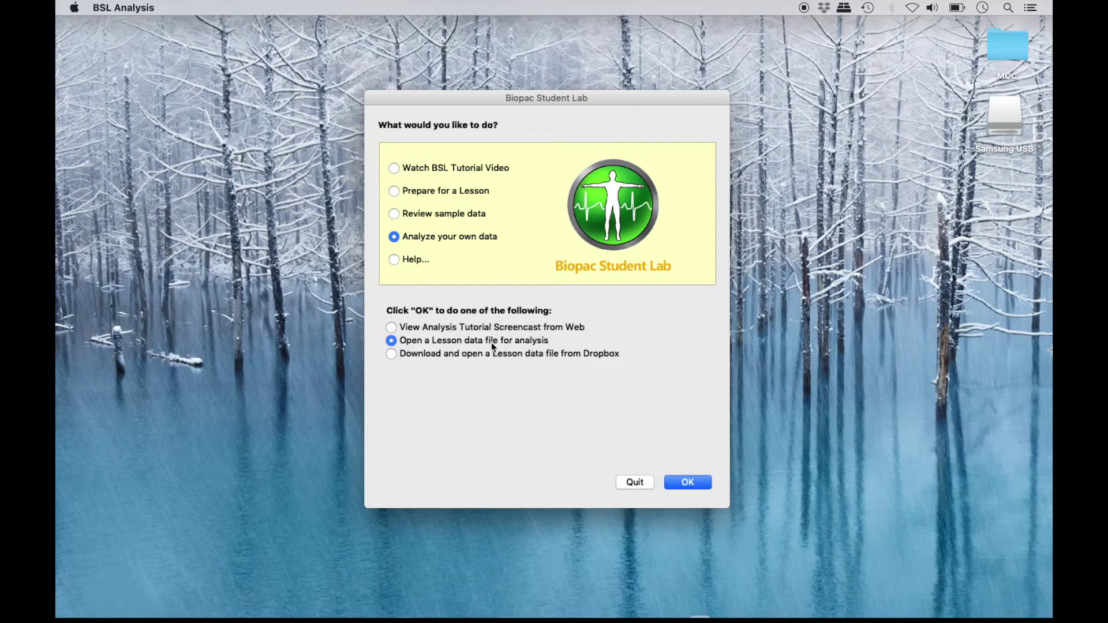
Open EMG-L02 from the Downloads folder to show its integrated EMG, clench force traces and journal.
{"action": "left_click", "coordinate": [681, 480]}
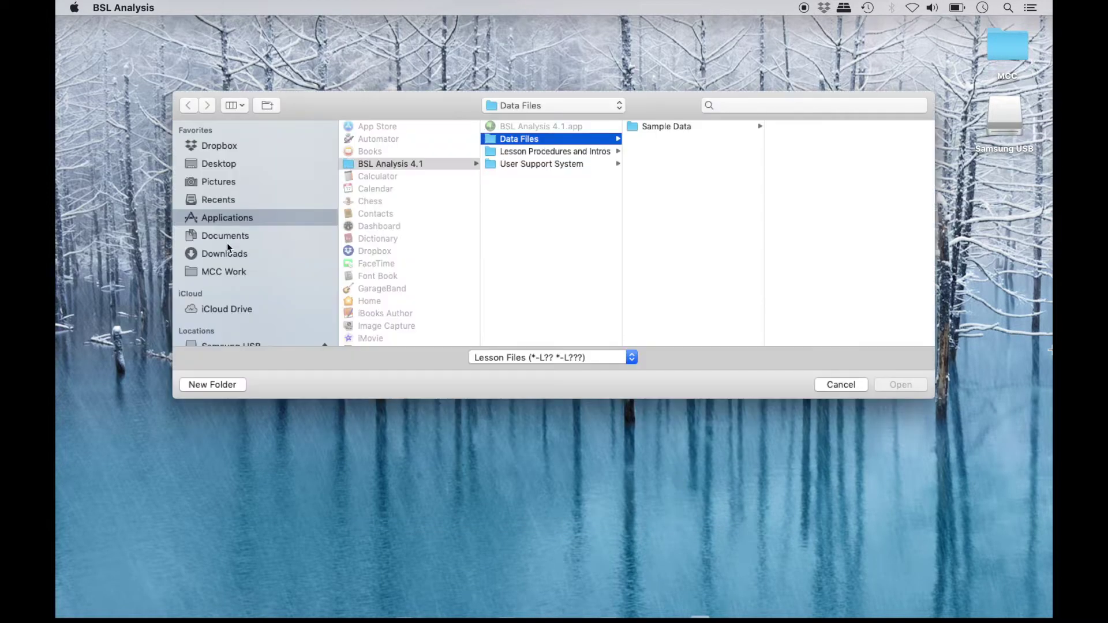
{"action": "left_click", "coordinate": [229, 256]}
{"action": "left_click", "coordinate": [408, 128]}
{"action": "left_click", "coordinate": [900, 384]}
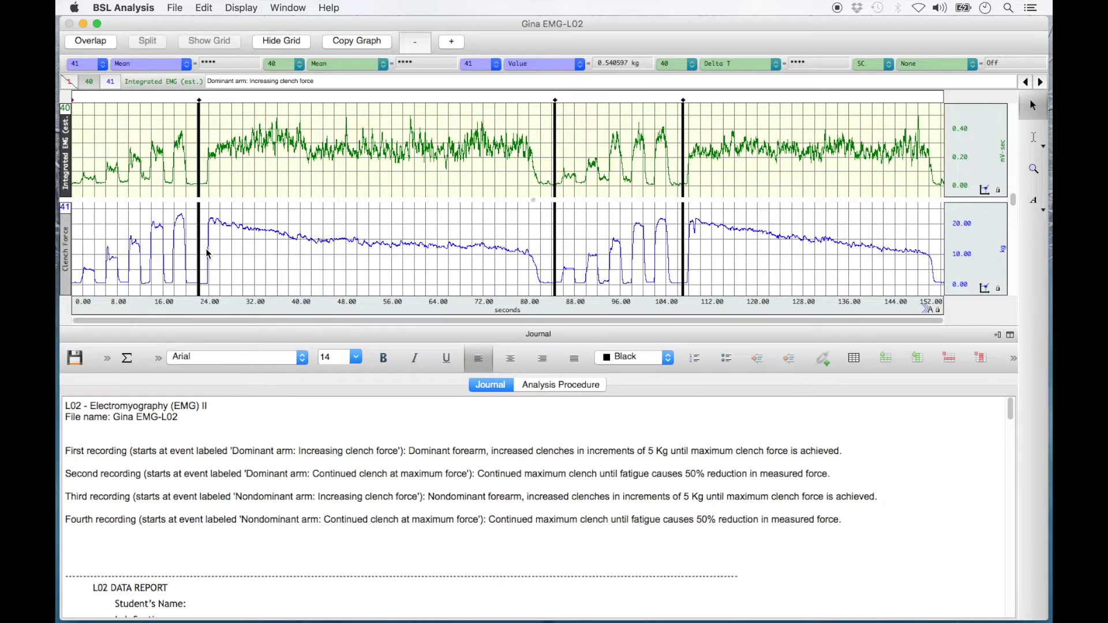
{"action": "left_click", "coordinate": [199, 100]}
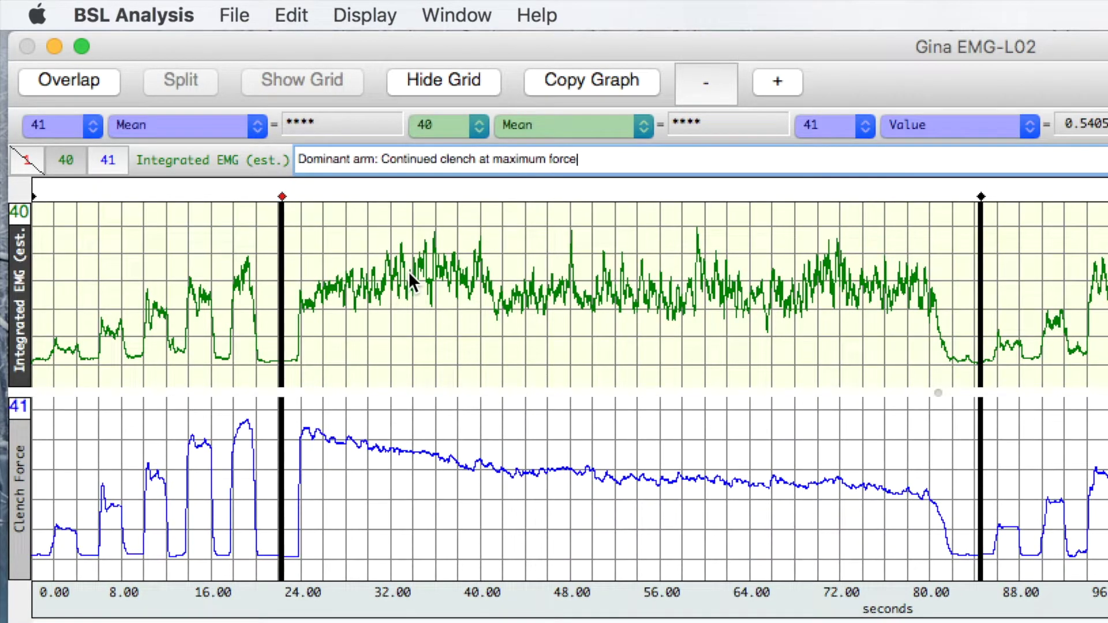
{"action": "left_click", "coordinate": [982, 197]}
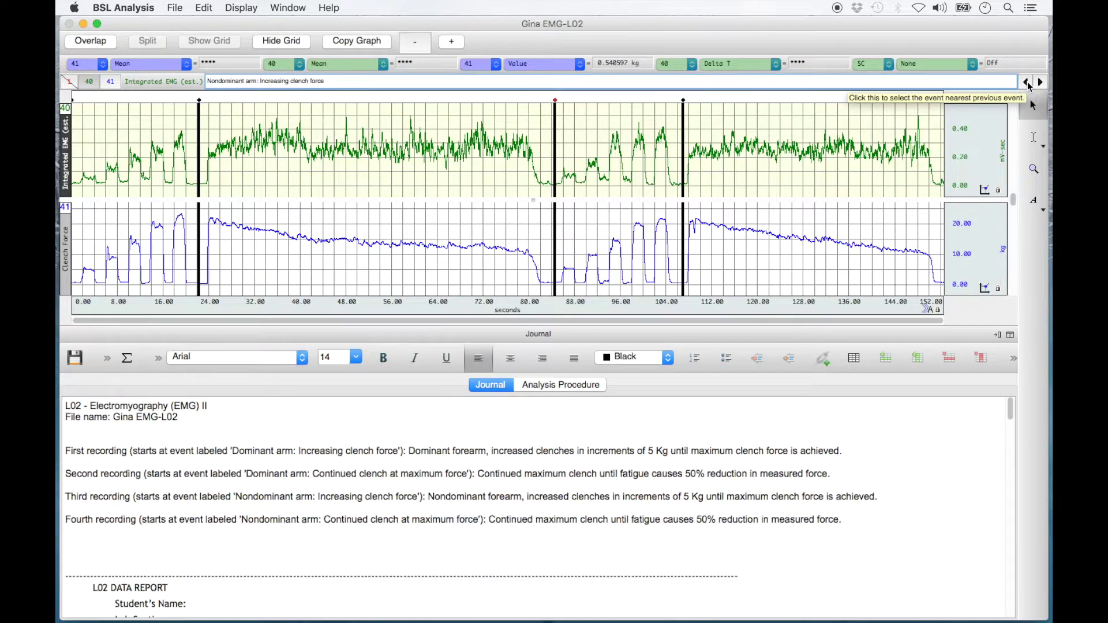
{"action": "left_click", "coordinate": [1027, 82]}
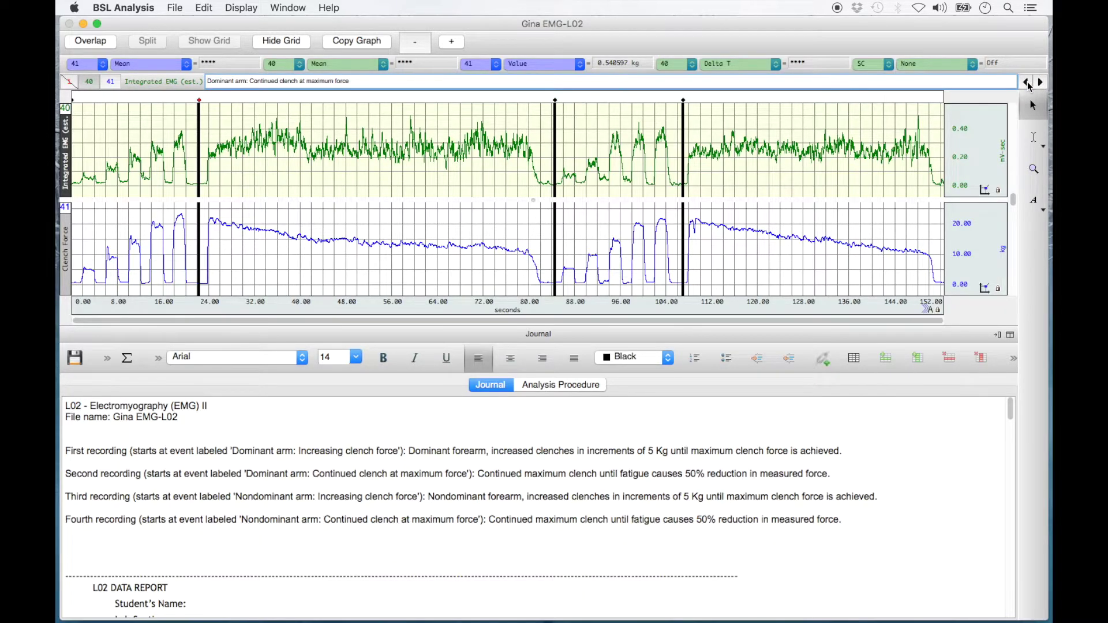
{"action": "left_click", "coordinate": [1027, 83]}
Autoscale all waveforms, then scroll the journal down to Table 2.1 Increasing Clench Force Data.
{"action": "left_click", "coordinate": [239, 7]}
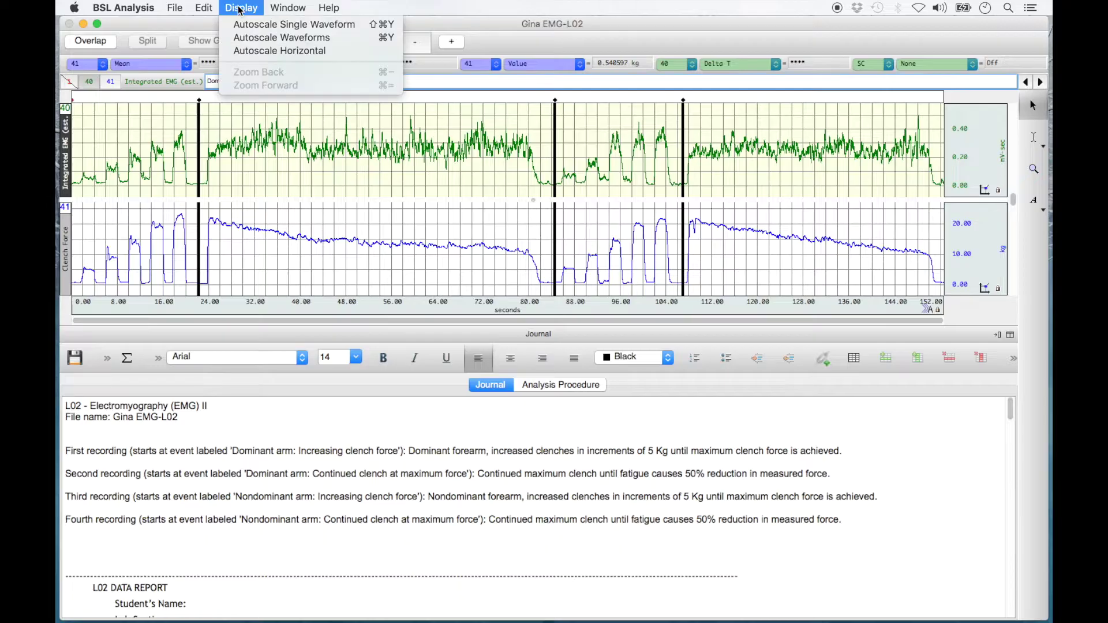
{"action": "left_click", "coordinate": [272, 38]}
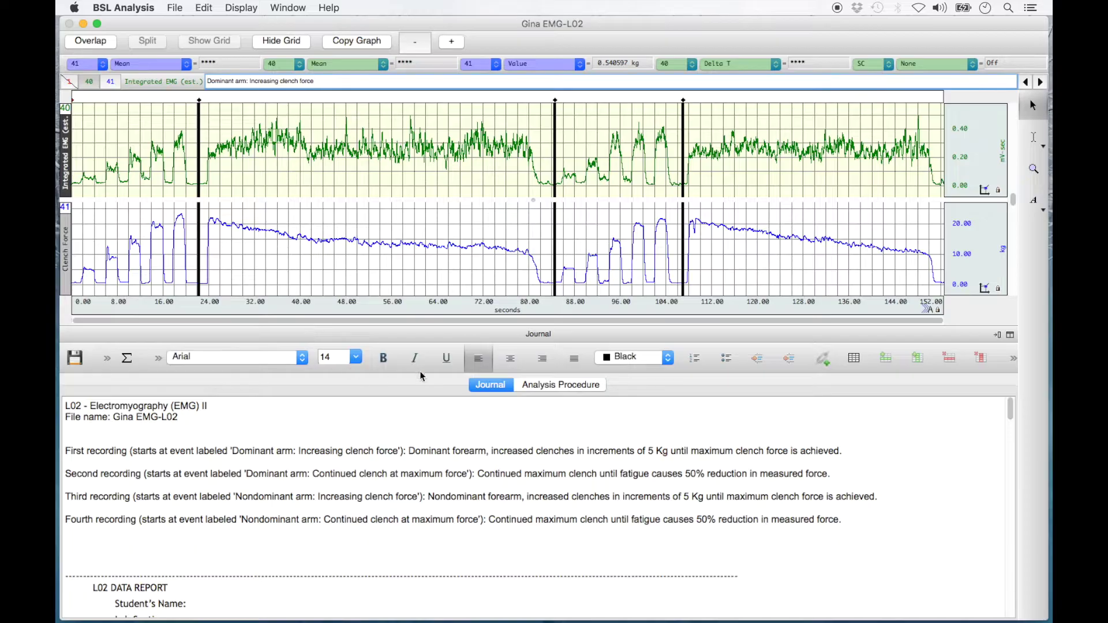
{"action": "left_click", "coordinate": [504, 390]}
{"action": "scroll", "coordinate": [512, 444], "scroll_direction": "down", "scroll_amount": 5}
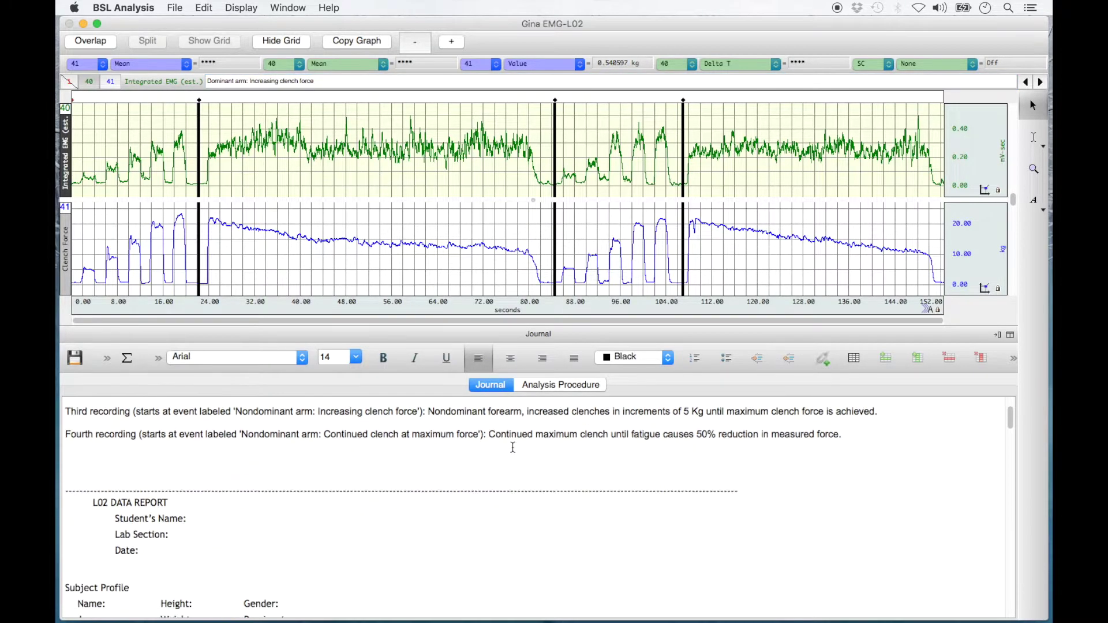
{"action": "scroll", "coordinate": [512, 447], "scroll_direction": "down", "scroll_amount": 1}
{"action": "scroll", "coordinate": [512, 447], "scroll_direction": "down", "scroll_amount": 6}
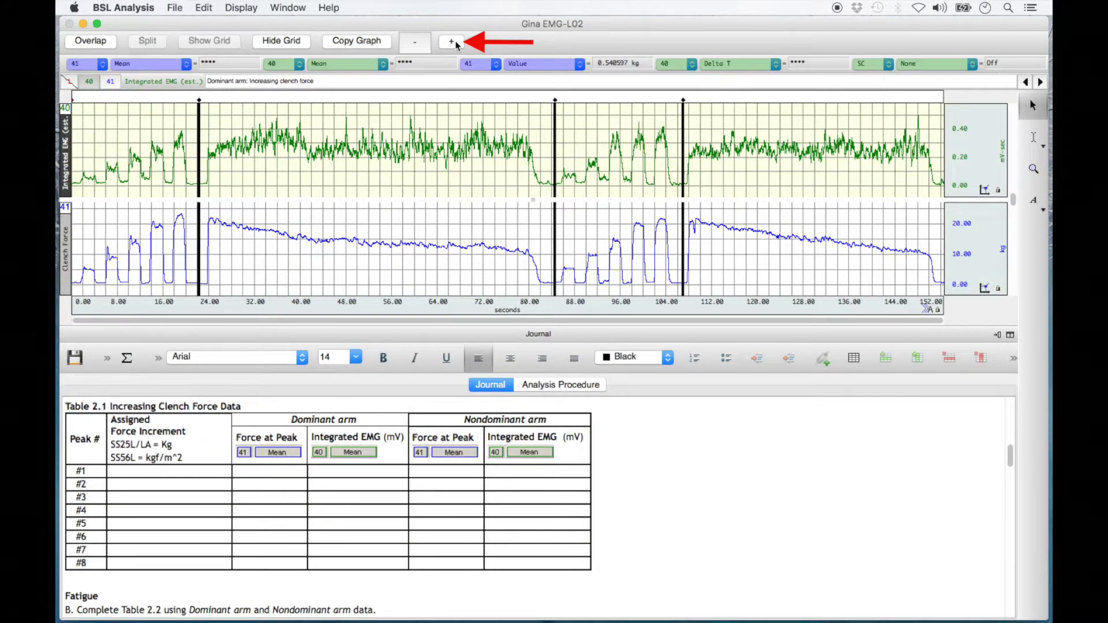
Enlarge the graph pane with the toolbar + button for more waveform detail.
{"action": "left_click", "coordinate": [454, 44]}
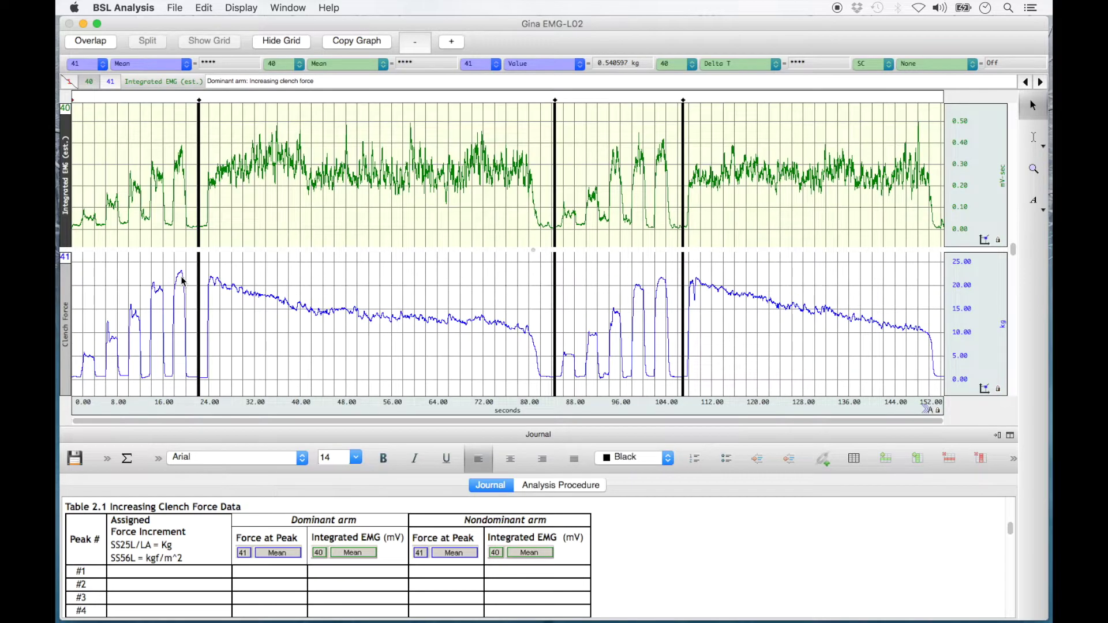
Scroll the journal down until Table 2.1's blank peak rows #1–#8 are visible.
{"action": "scroll", "coordinate": [121, 508], "scroll_direction": "down", "scroll_amount": 3}
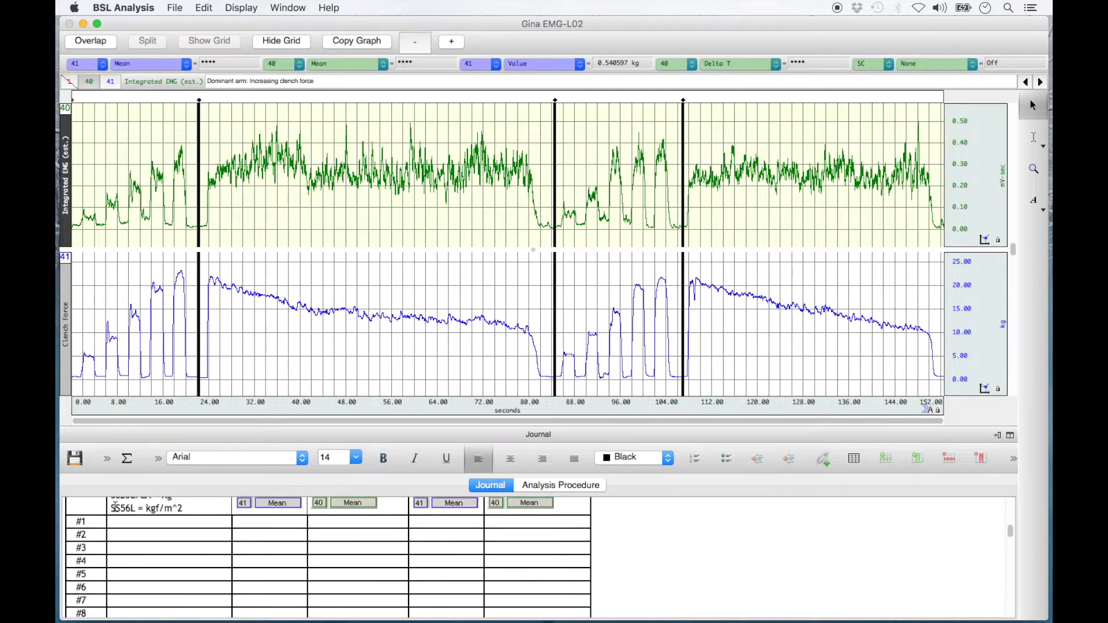
Enter 5, 10, 15, 20 and 25 down the Assigned Force Increment cells for peaks #1–#5.
{"action": "left_click", "coordinate": [126, 536]}
{"action": "type", "text": "5"}
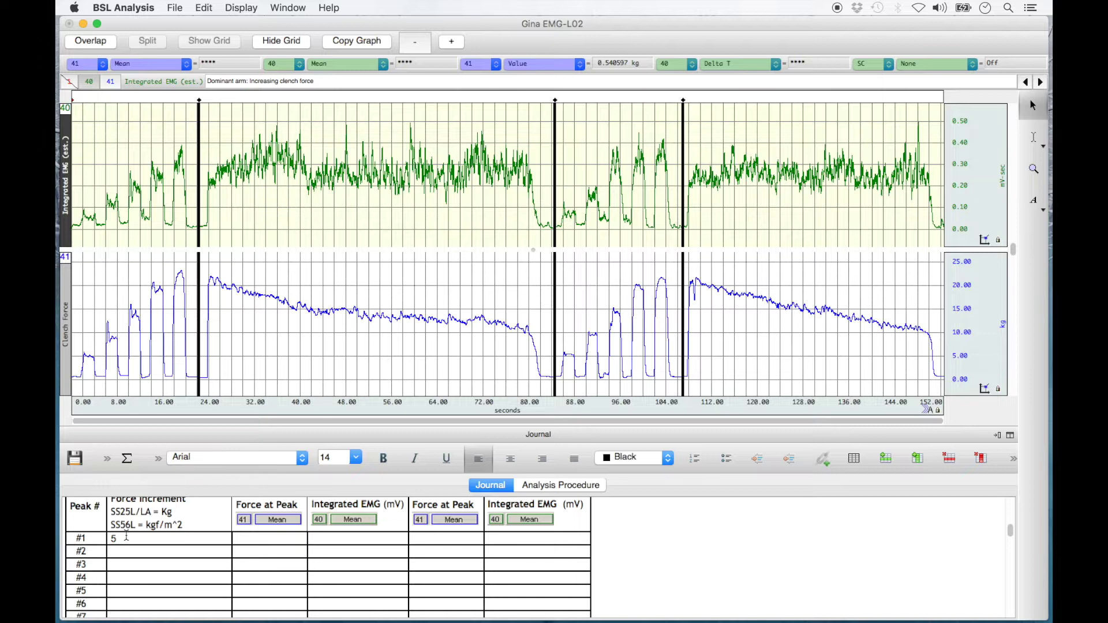
{"action": "key", "text": "Down"}
{"action": "type", "text": "10"}
{"action": "key", "text": "Down"}
{"action": "type", "text": "15"}
{"action": "key", "text": "Down"}
{"action": "type", "text": "20"}
{"action": "key", "text": "Down"}
{"action": "type", "text": "25"}
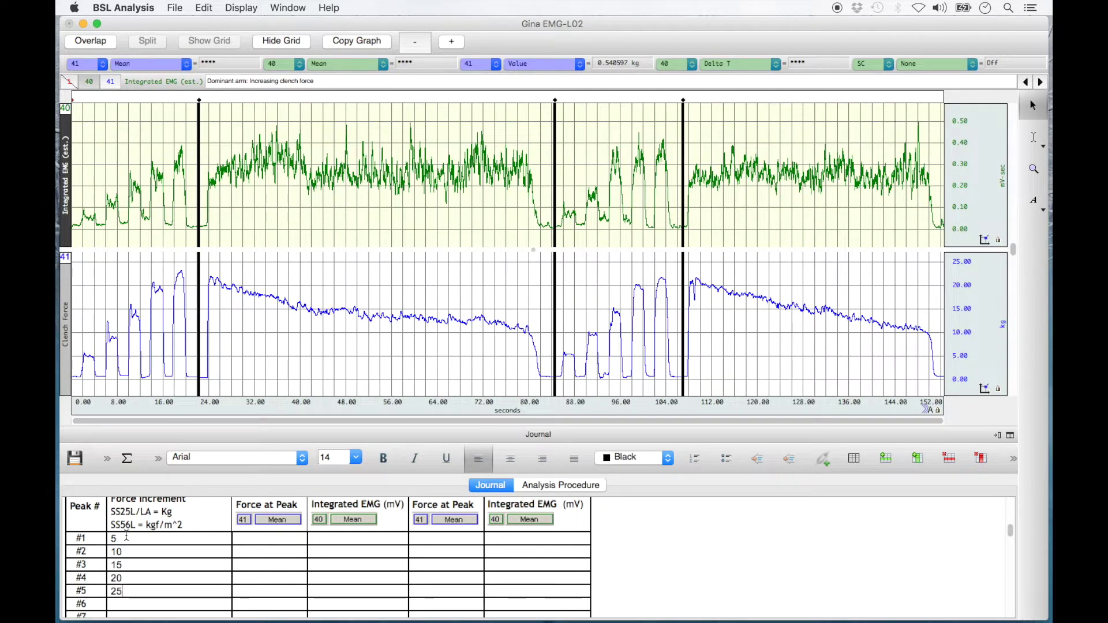
{"action": "scroll", "coordinate": [126, 536], "scroll_direction": "up", "scroll_amount": 2}
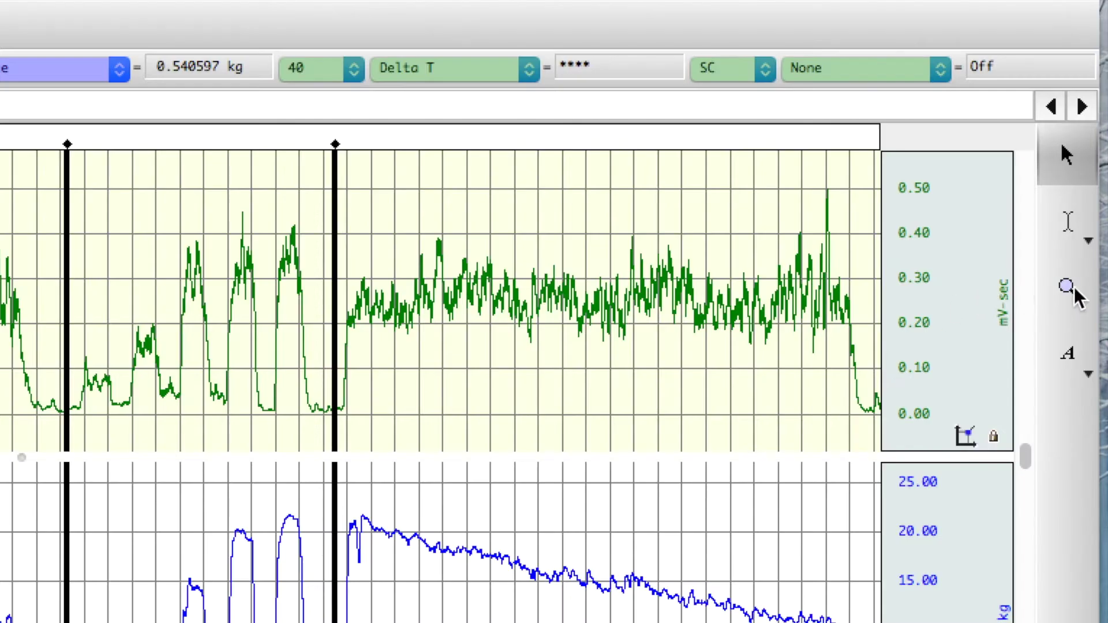
With the zoom tool, box in the recording's start, then Zoom Back to the full 0–152 s view.
{"action": "left_click", "coordinate": [1075, 290]}
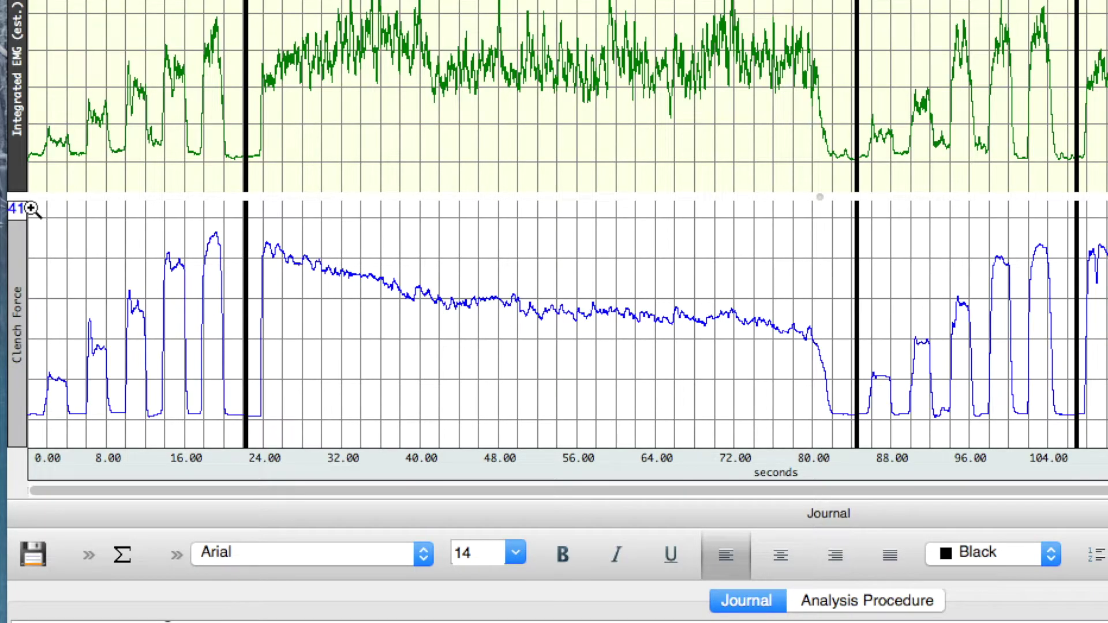
{"action": "left_click_drag", "start_coordinate": [32, 209], "coordinate": [179, 357]}
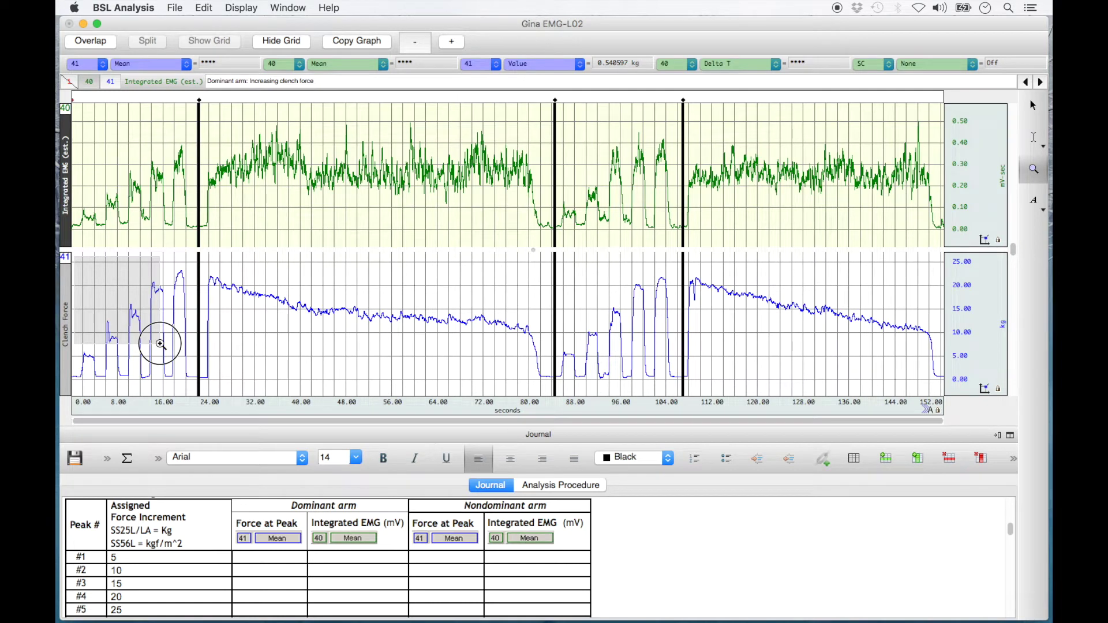
{"action": "left_click_drag", "start_coordinate": [160, 344], "coordinate": [161, 344]}
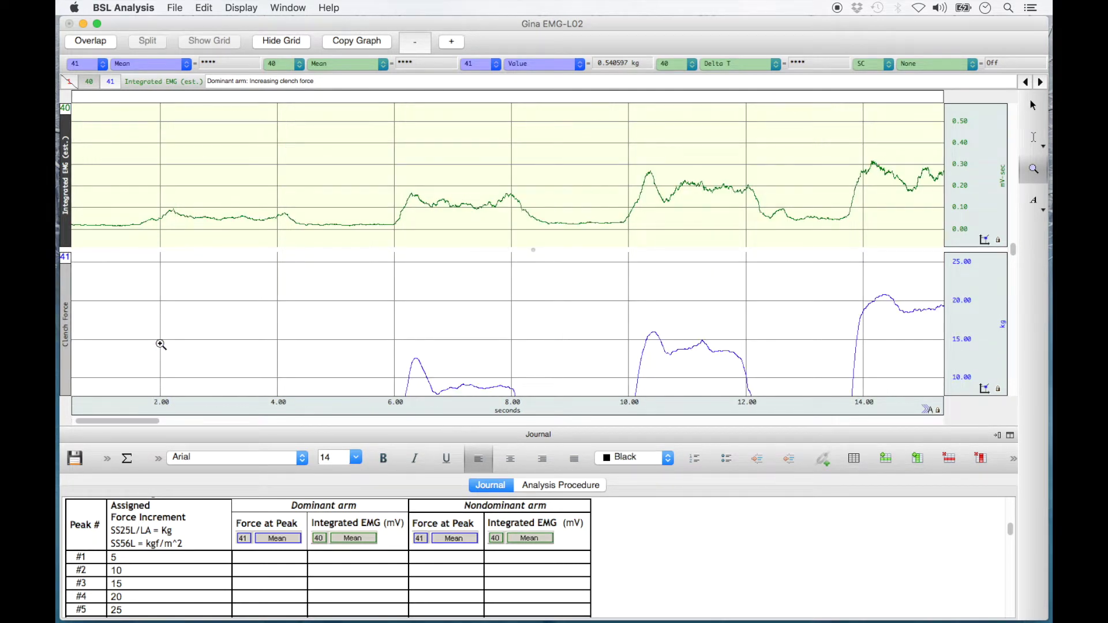
{"action": "left_click", "coordinate": [255, 8]}
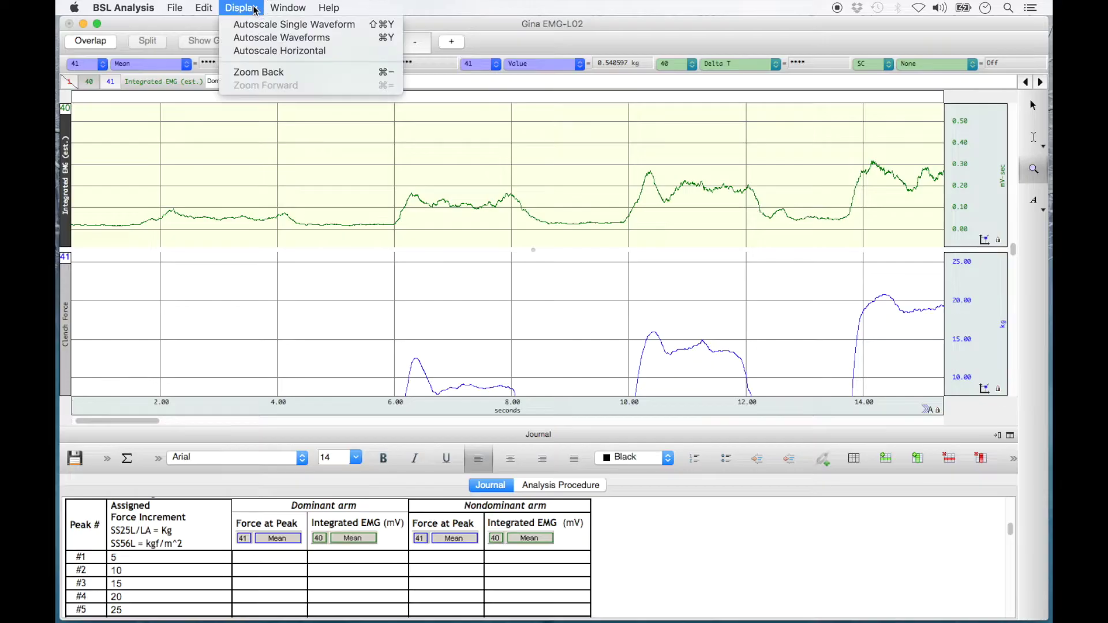
{"action": "left_click", "coordinate": [260, 72]}
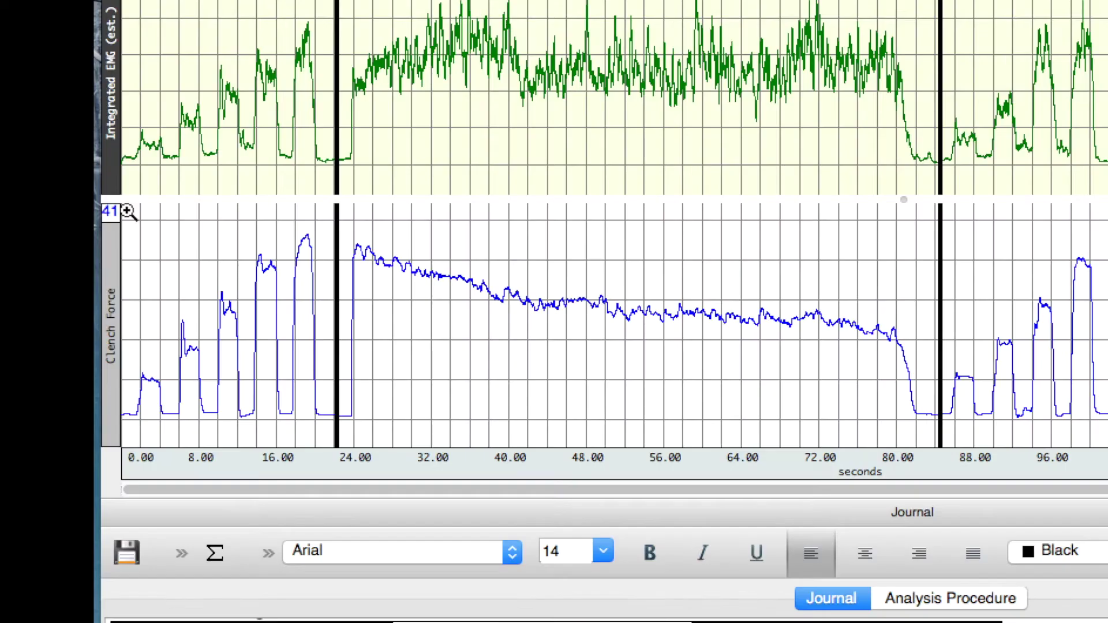
Zoom in on the first five clench peaks (about 0–21 s), then choose the I-beam selection tool.
{"action": "left_click_drag", "start_coordinate": [128, 211], "coordinate": [328, 430]}
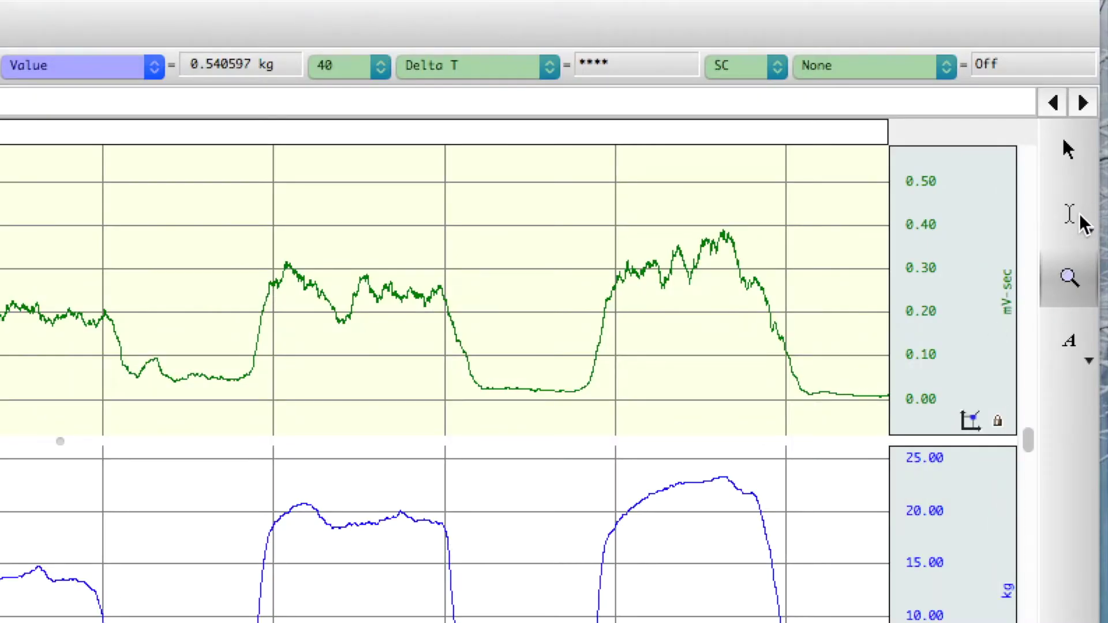
{"action": "left_click", "coordinate": [1034, 138]}
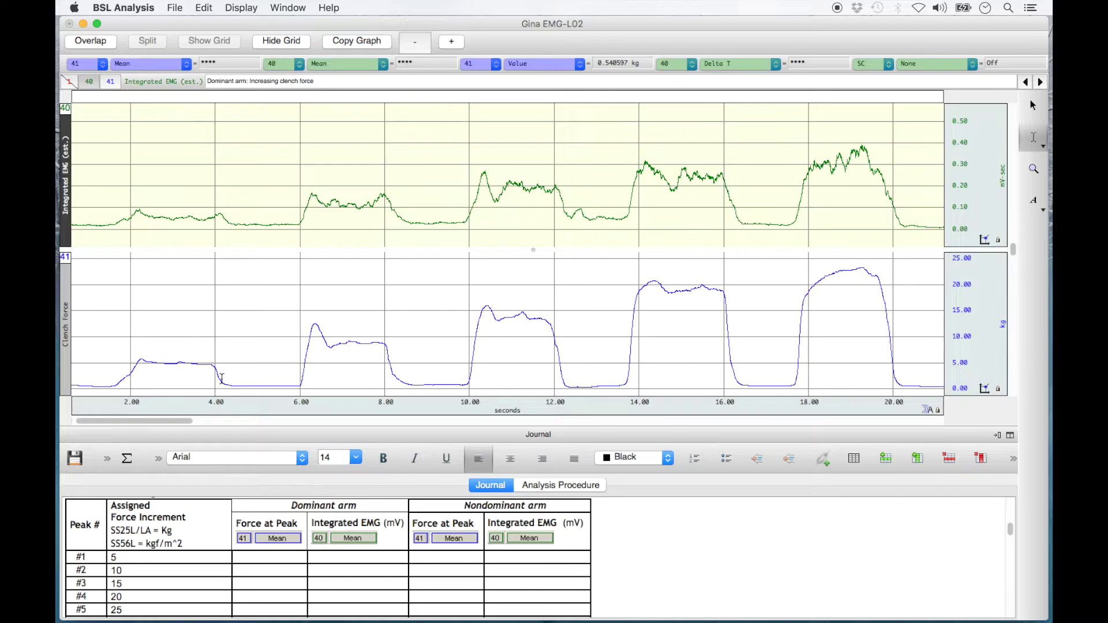
Select the first clench's plateau from its force peak to about 4 s, giving a 4.962751 kg mean.
{"action": "left_click", "coordinate": [141, 361]}
{"action": "left_click_drag", "start_coordinate": [141, 360], "coordinate": [212, 361]}
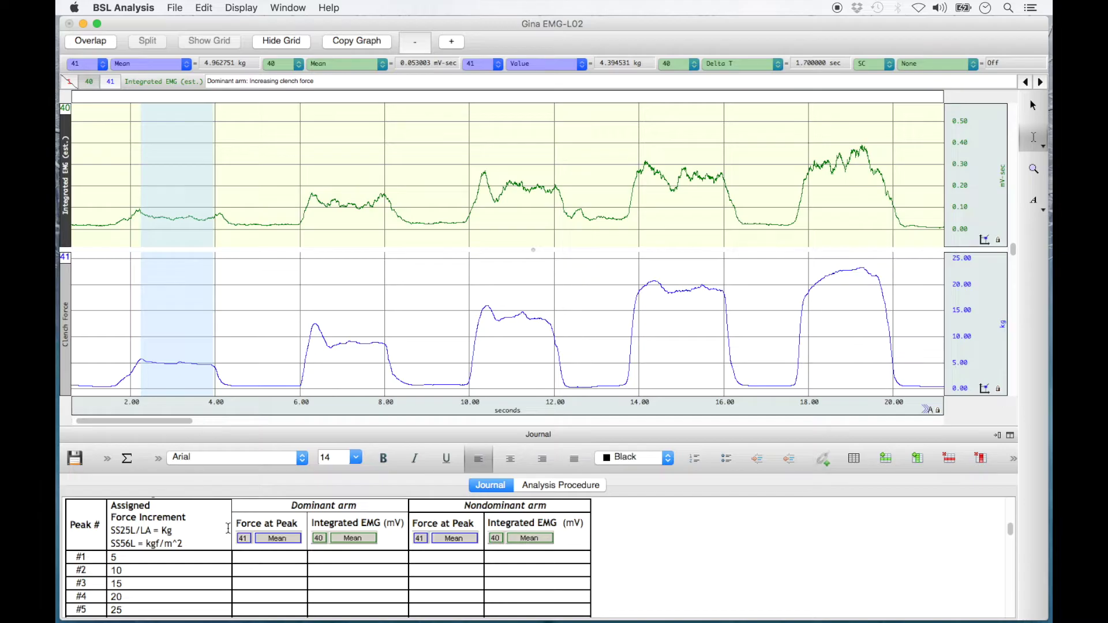
{"action": "left_click", "coordinate": [247, 558]}
Insert the CH41 Mean force value, 4.96275, as a single measurement into peak #1's Force at Peak cell.
{"action": "right_click", "coordinate": [246, 557]}
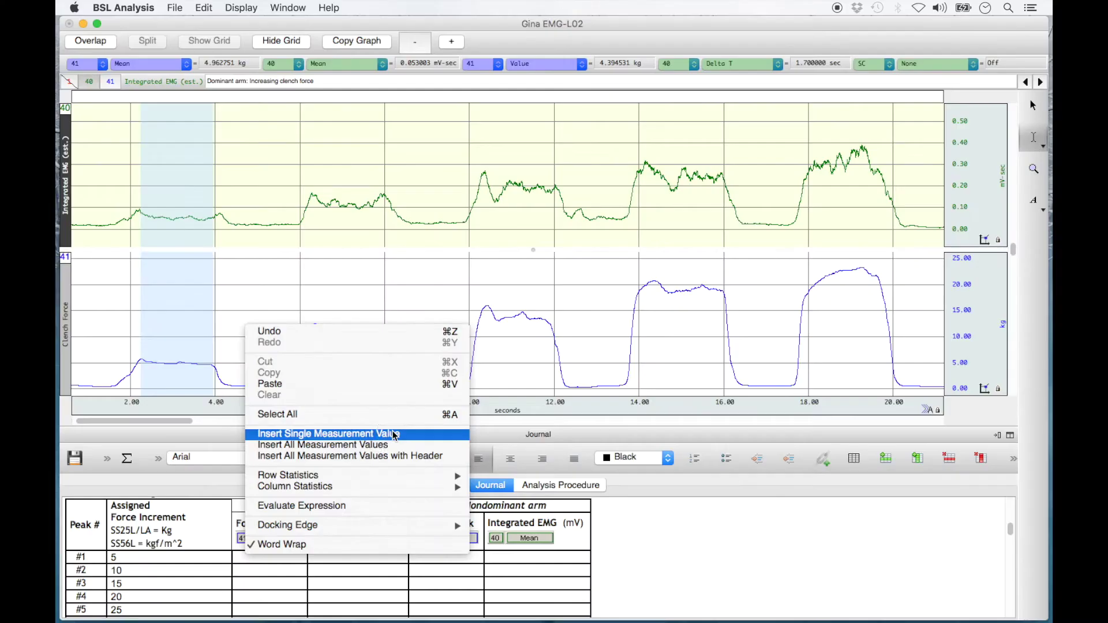
{"action": "left_click", "coordinate": [560, 358]}
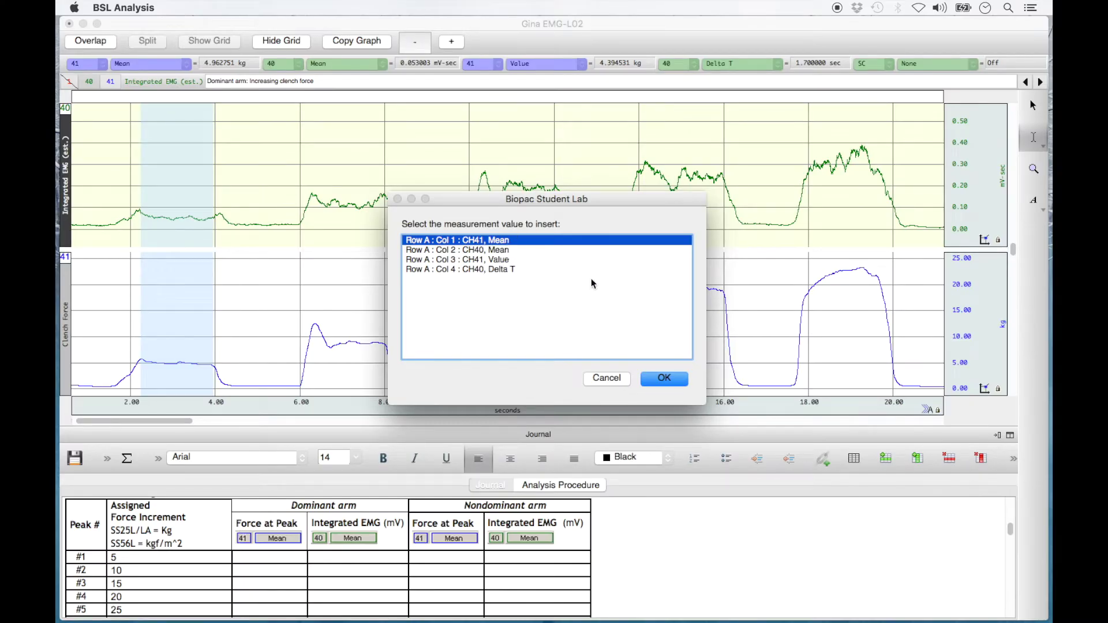
{"action": "left_click", "coordinate": [663, 378]}
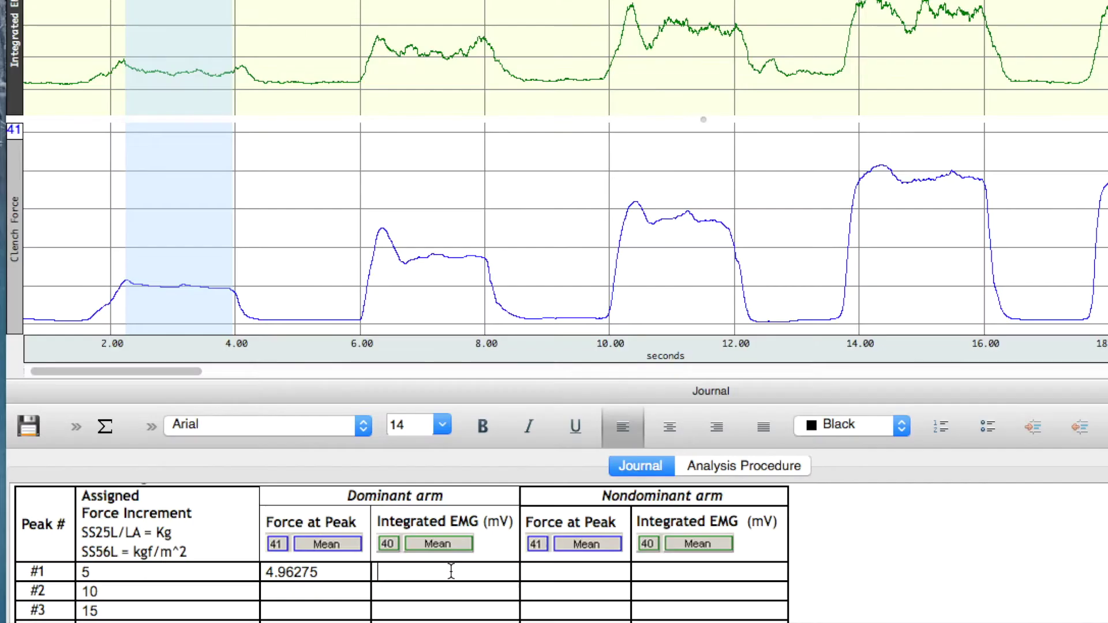
Insert the CH40 Mean value, 0.0530039, as a single measurement into peak #1's Integrated EMG cell.
{"action": "left_click", "coordinate": [451, 571]}
{"action": "right_click", "coordinate": [450, 571]}
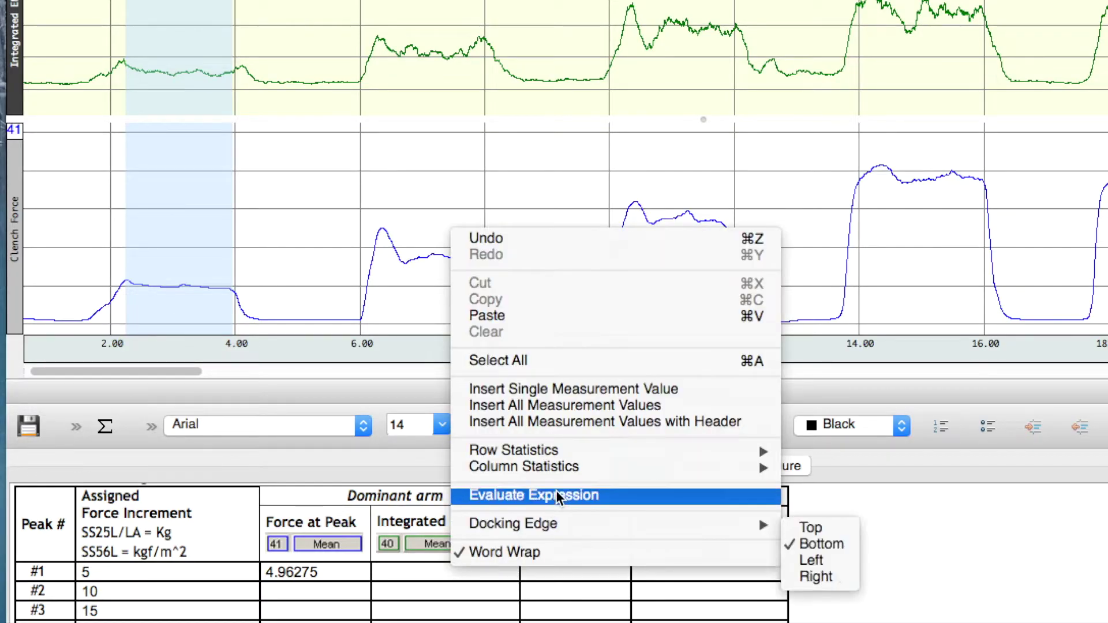
{"action": "left_click", "coordinate": [613, 389]}
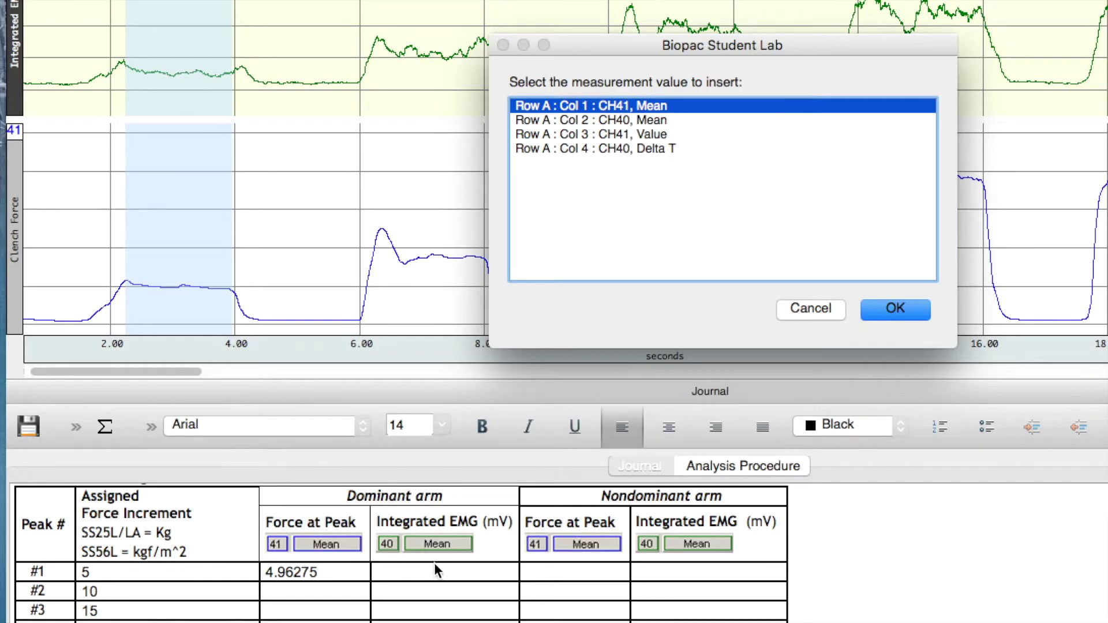
{"action": "left_click", "coordinate": [660, 122]}
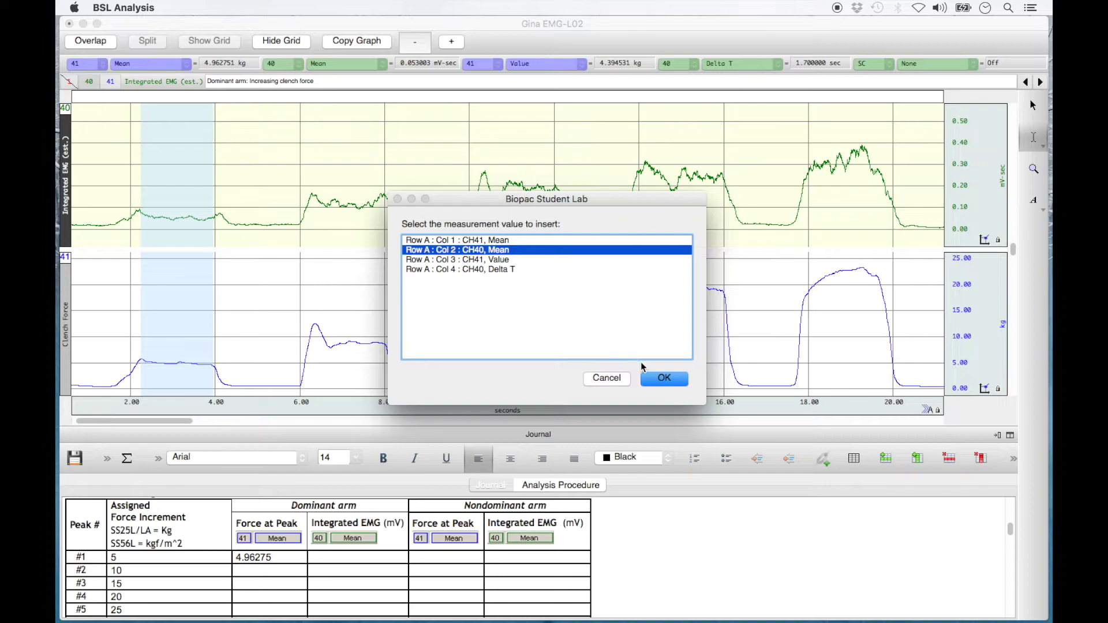
{"action": "left_click", "coordinate": [895, 312]}
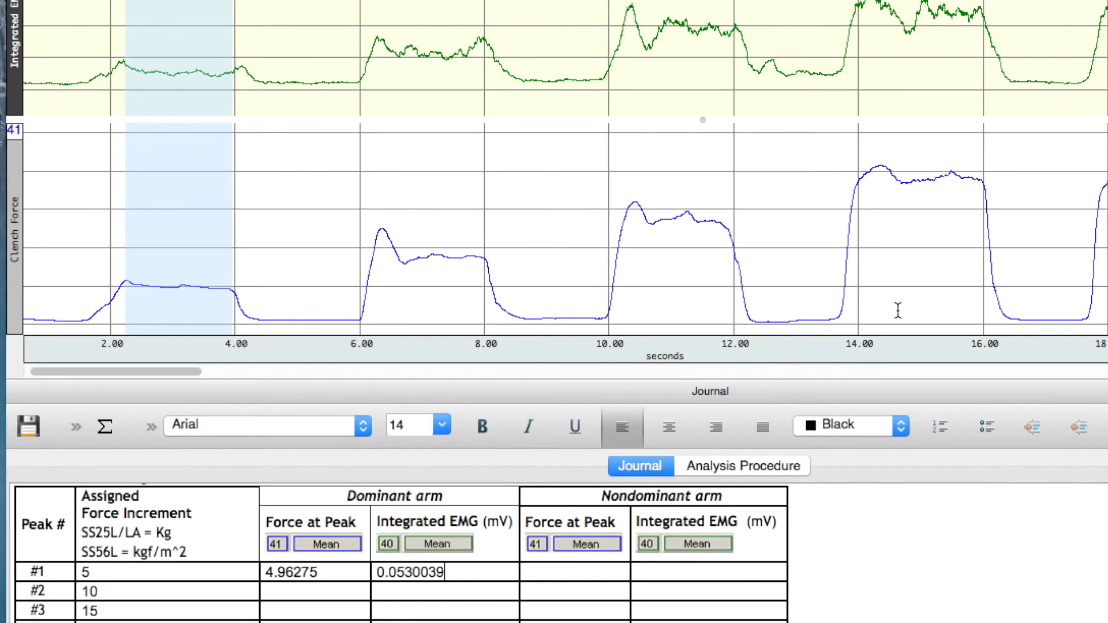
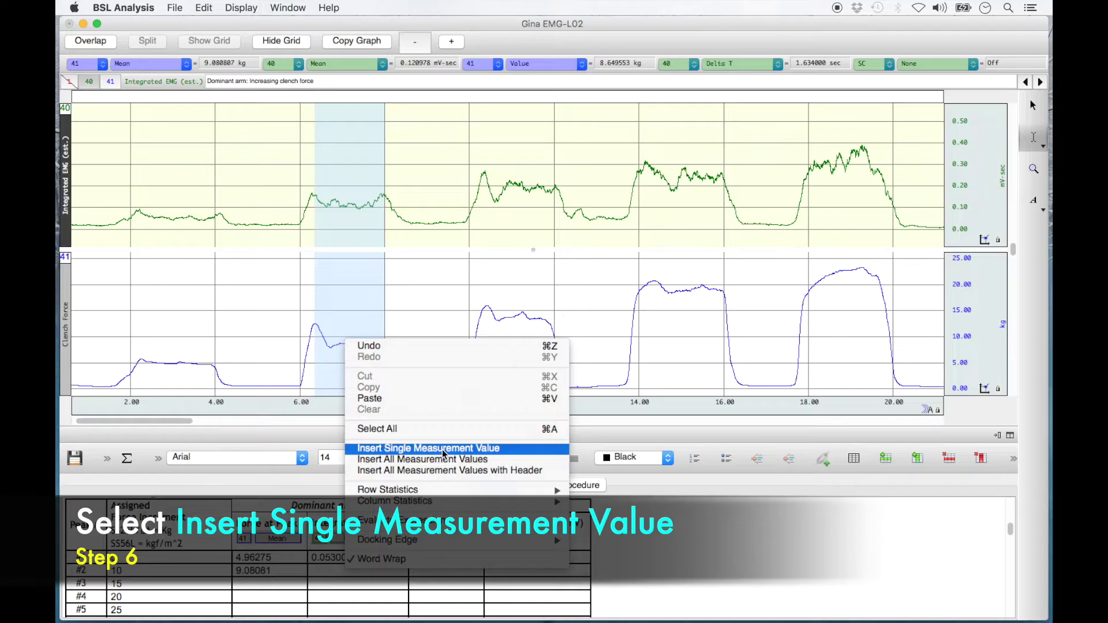
Insert the CH40 Mean 0.120979 as the row #2 dominant-arm Integrated EMG.
{"action": "left_click", "coordinate": [442, 449]}
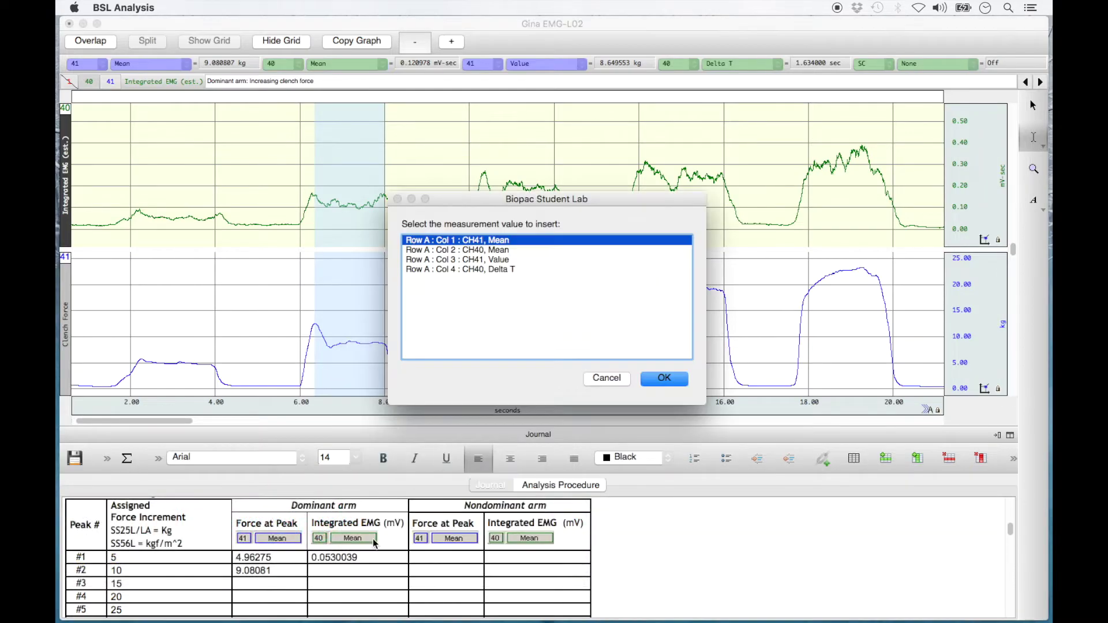
{"action": "left_click", "coordinate": [521, 250]}
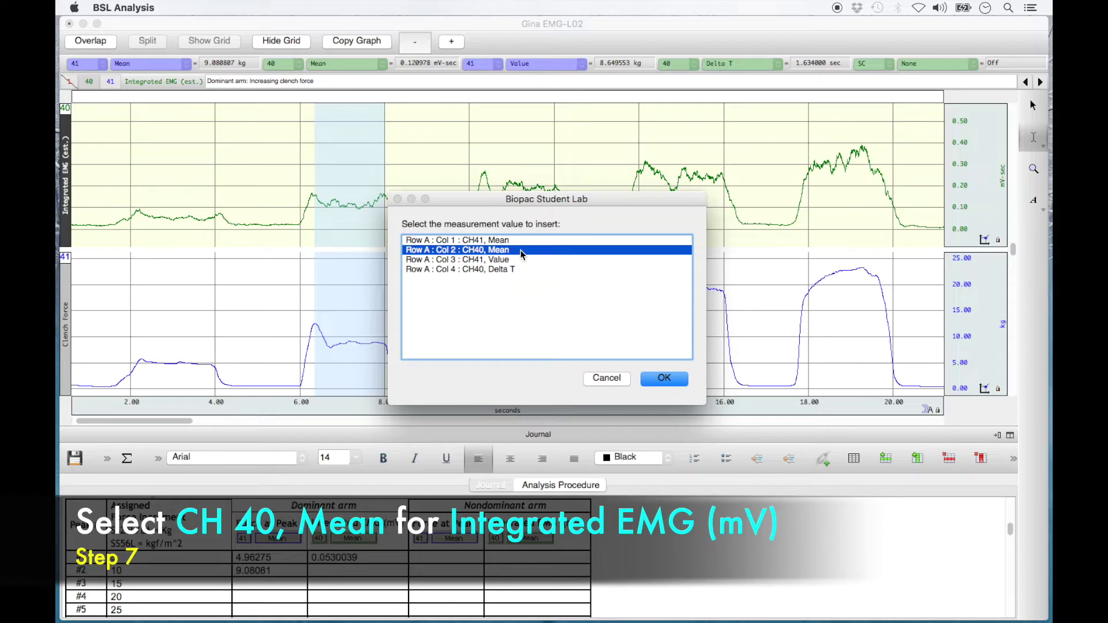
{"action": "left_click", "coordinate": [653, 379]}
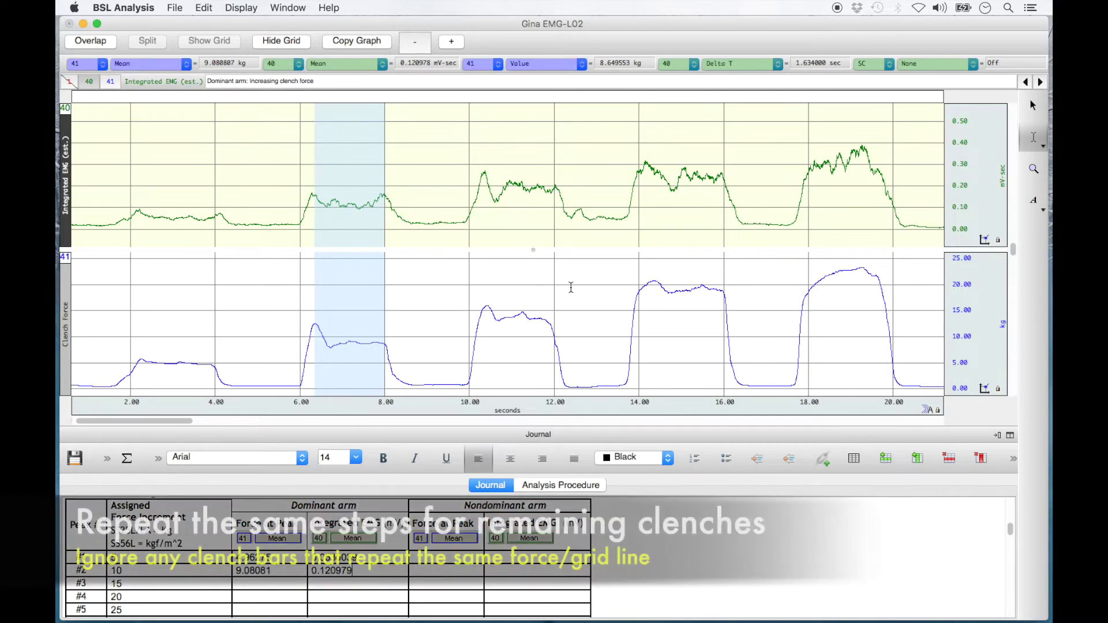
Select the third clench and insert its force 13.8954 and integrated EMG 0.187406 into row #3.
{"action": "left_click_drag", "start_coordinate": [487, 309], "coordinate": [547, 318]}
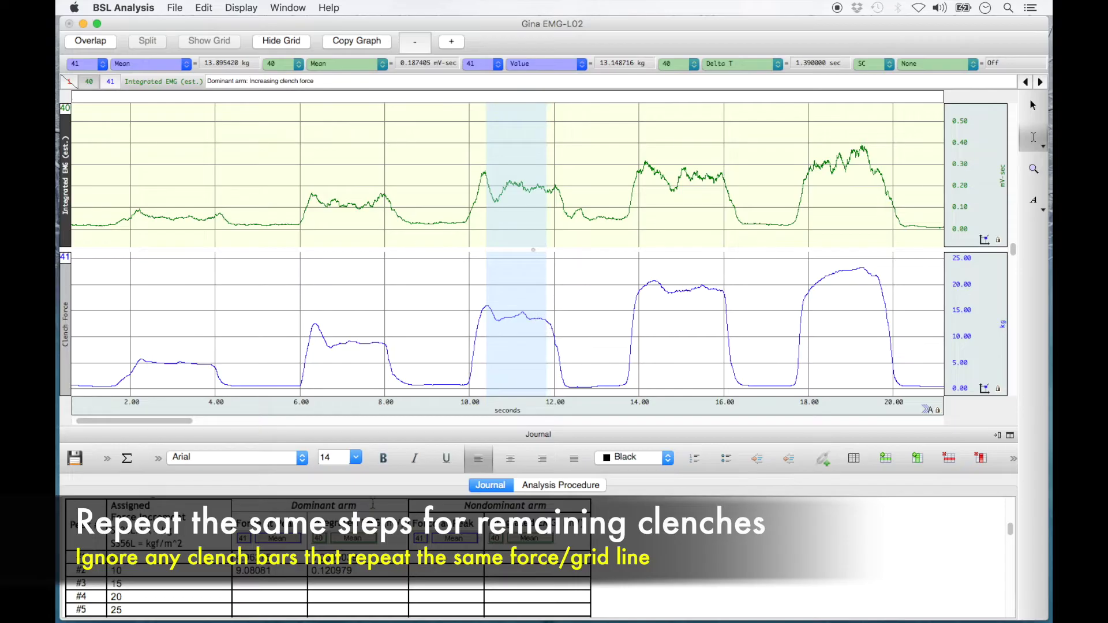
{"action": "right_click", "coordinate": [291, 584]}
{"action": "left_click", "coordinate": [434, 459]}
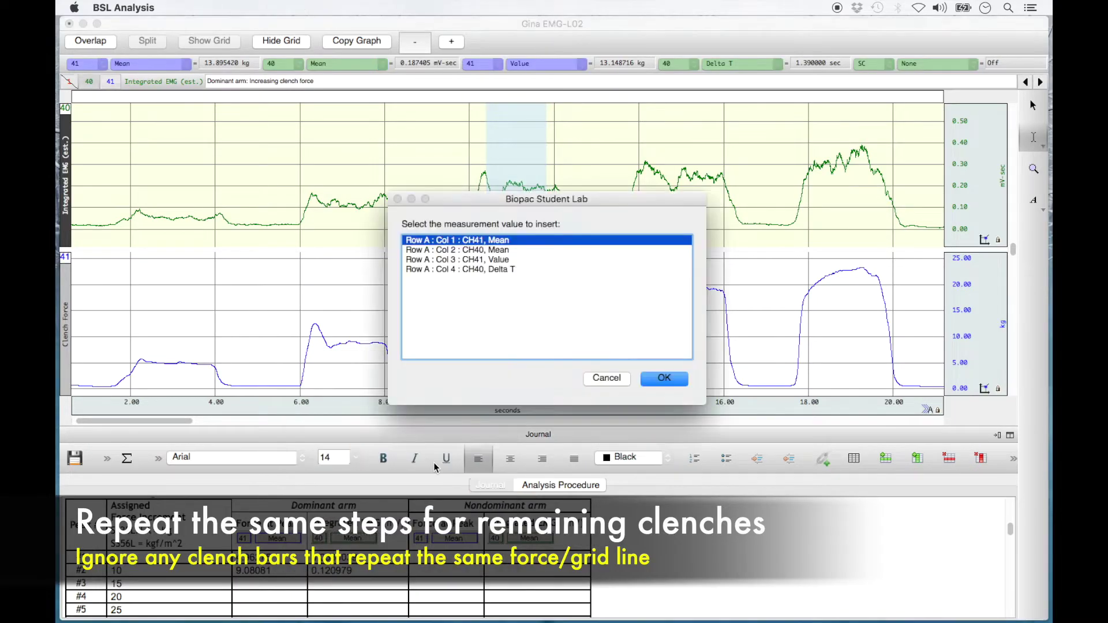
{"action": "left_click", "coordinate": [664, 378]}
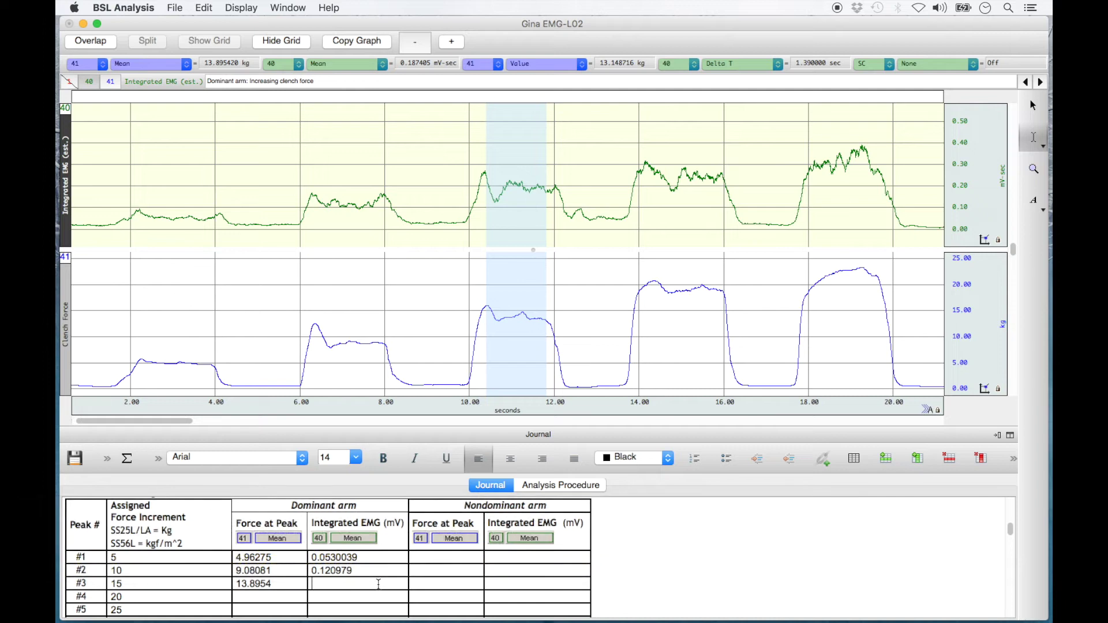
{"action": "right_click", "coordinate": [377, 584]}
{"action": "left_click", "coordinate": [487, 462]}
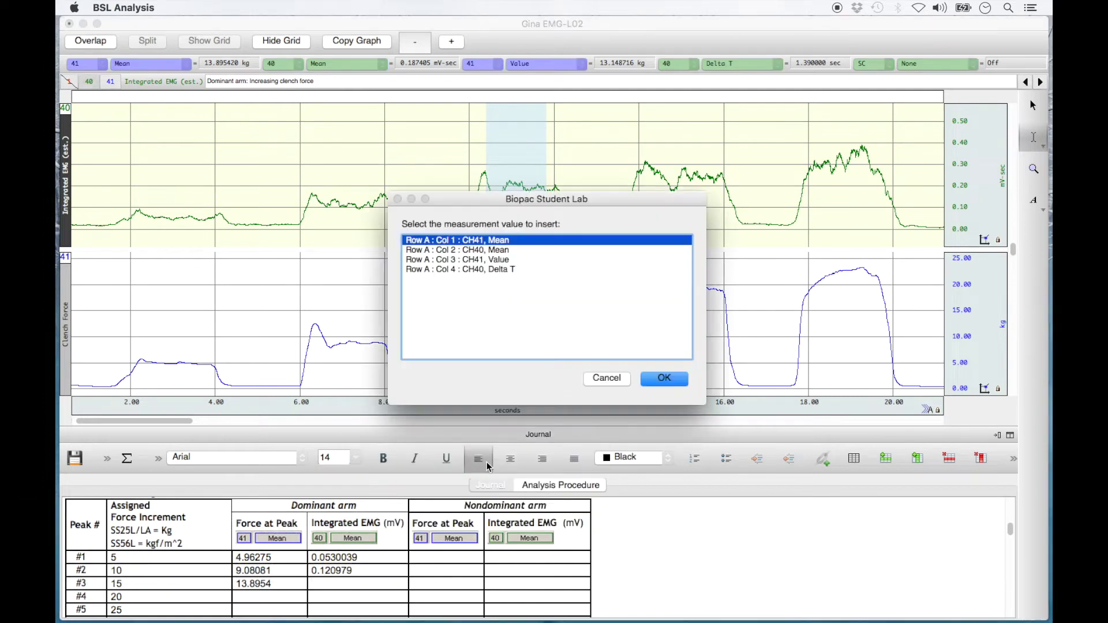
{"action": "left_click", "coordinate": [504, 250]}
{"action": "left_click", "coordinate": [663, 378]}
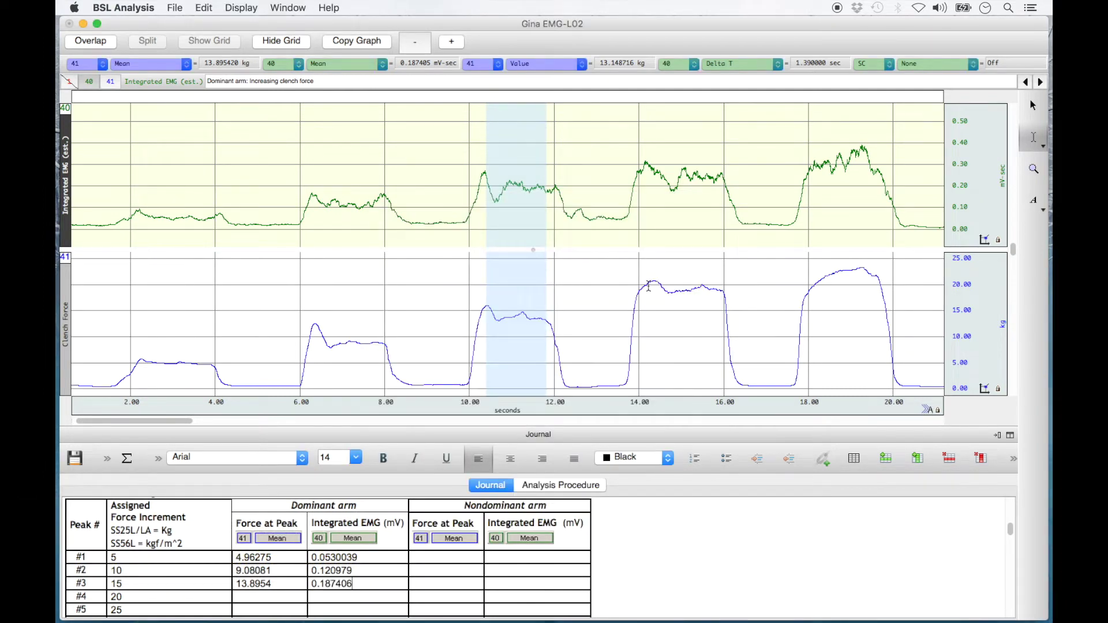
Select the fourth clench and insert its force 19.209 and integrated EMG 0.238972 into row #4.
{"action": "left_click_drag", "start_coordinate": [654, 282], "coordinate": [723, 306]}
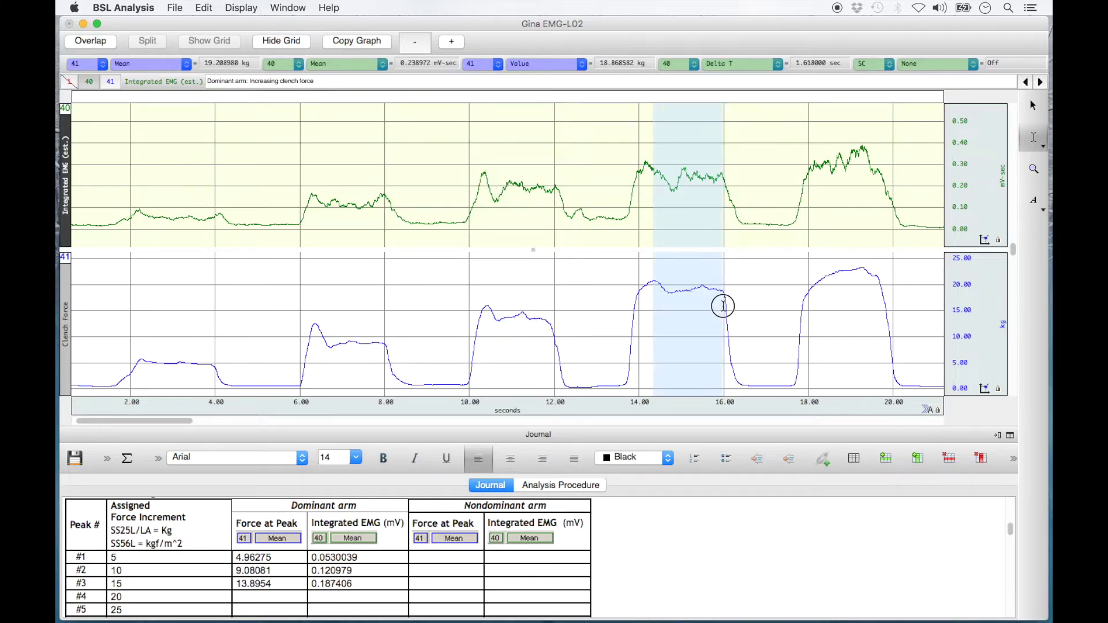
{"action": "right_click", "coordinate": [296, 598]}
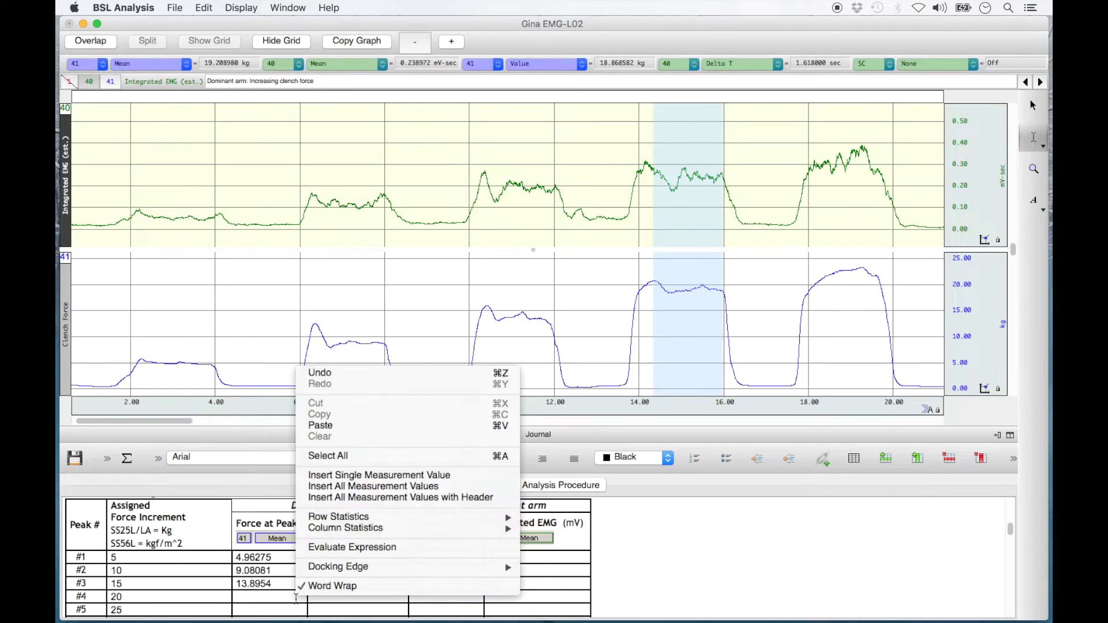
{"action": "left_click", "coordinate": [425, 475]}
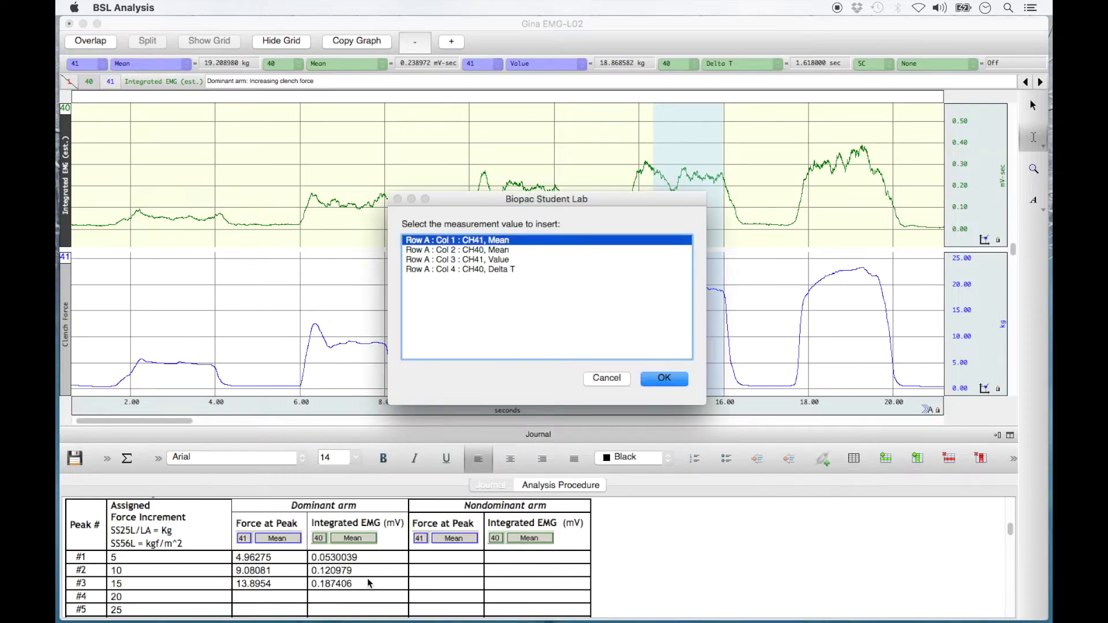
{"action": "left_click", "coordinate": [660, 378]}
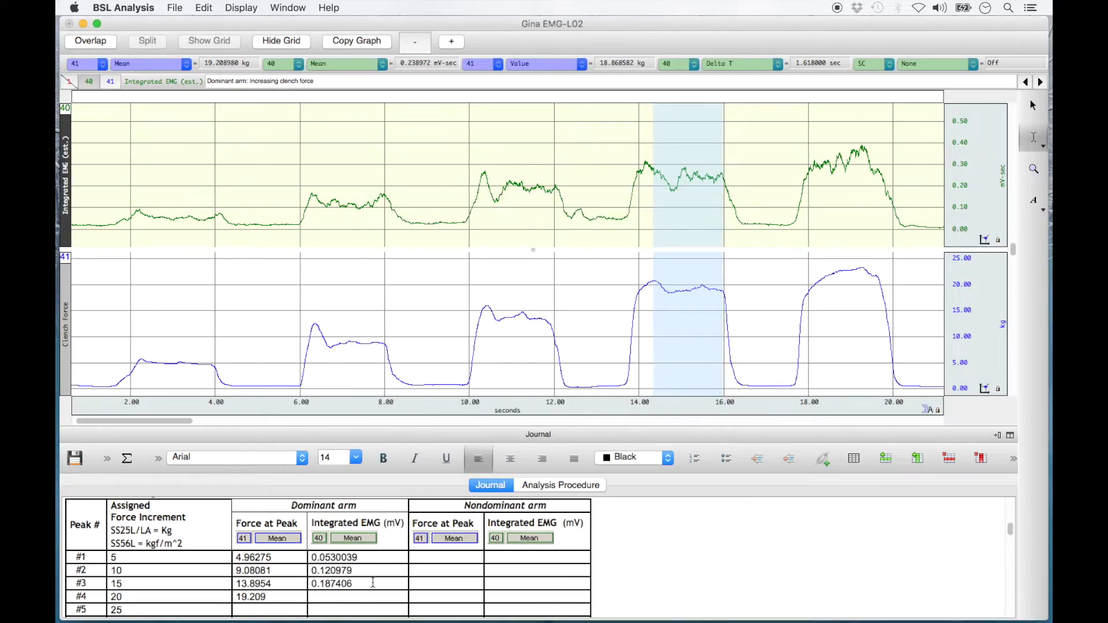
{"action": "right_click", "coordinate": [365, 595]}
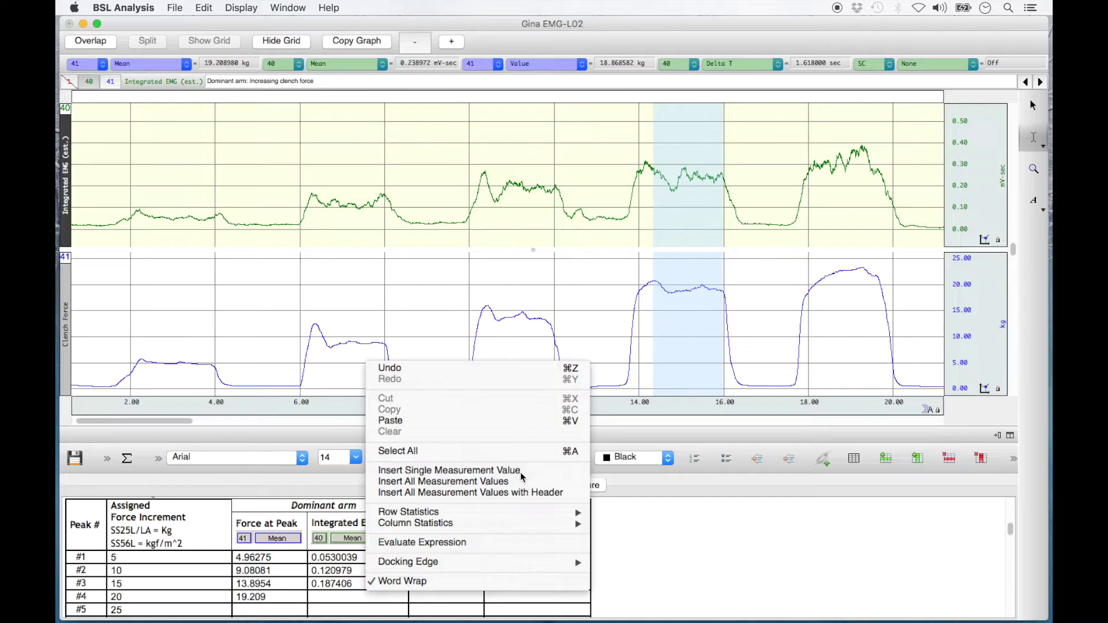
{"action": "left_click", "coordinate": [521, 469]}
{"action": "left_click", "coordinate": [506, 250]}
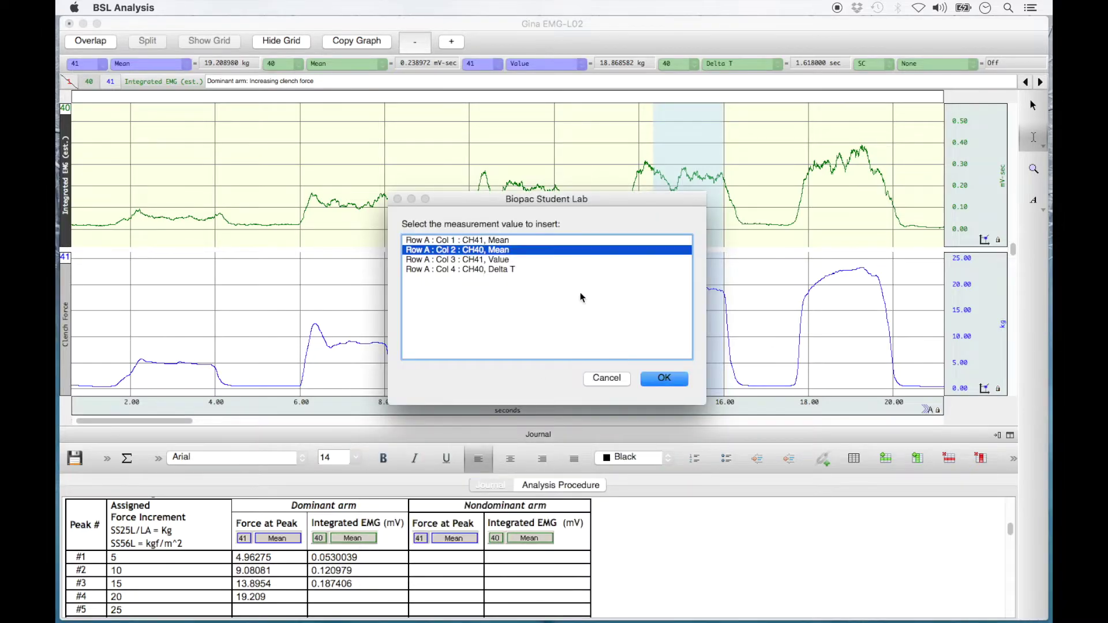
{"action": "left_click", "coordinate": [661, 381]}
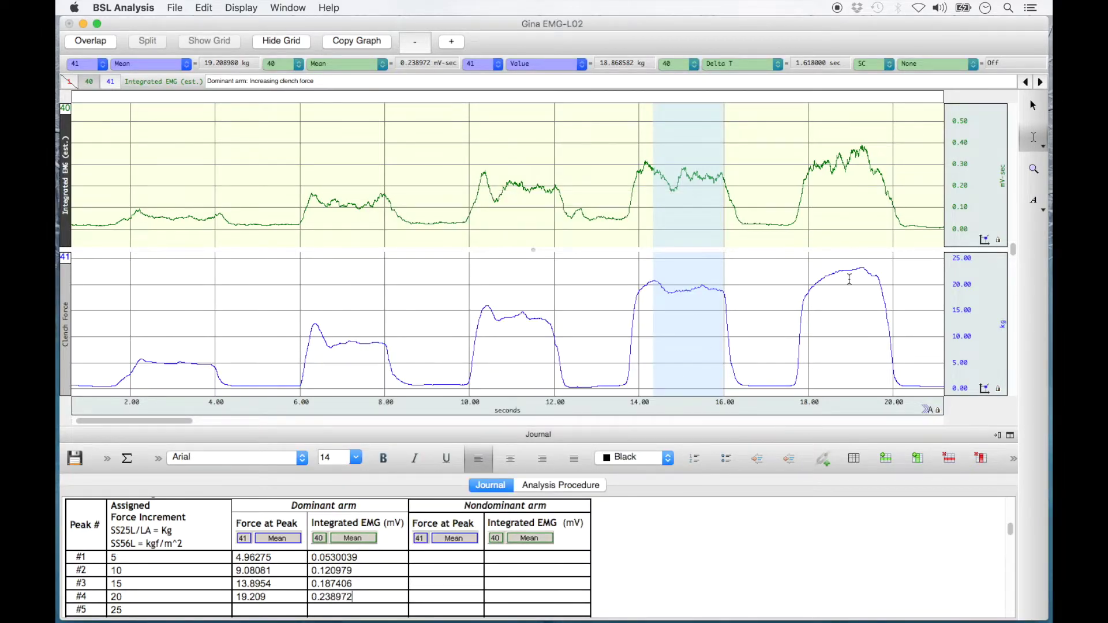
Select the fifth clench and insert its force 22.4809 and integrated EMG 0.320129 into row #5.
{"action": "left_click_drag", "start_coordinate": [825, 277], "coordinate": [878, 289]}
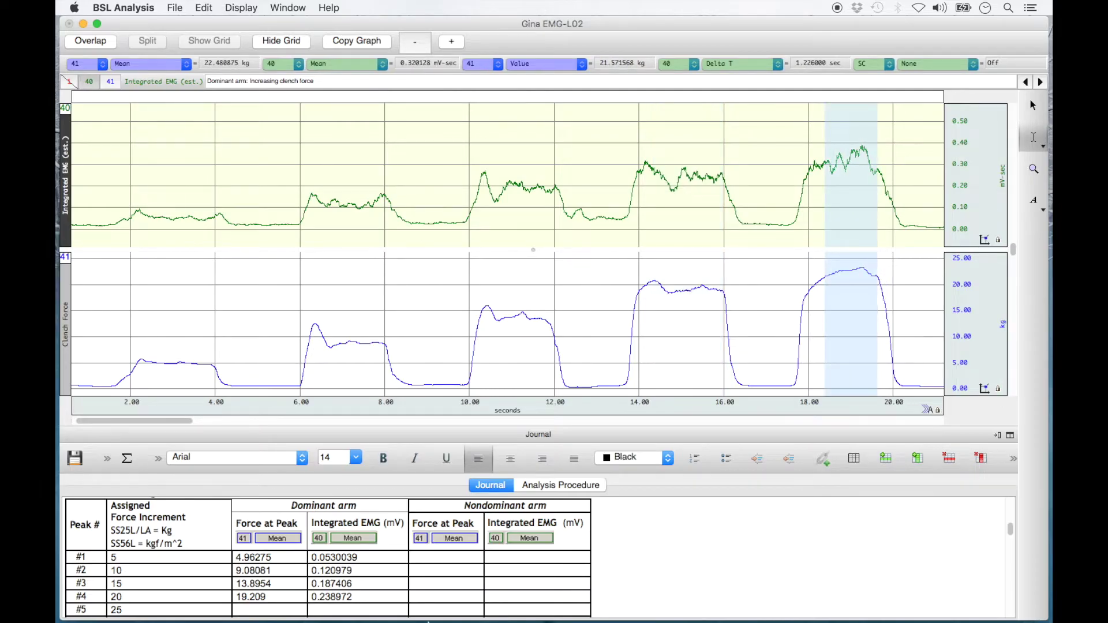
{"action": "right_click", "coordinate": [269, 611]}
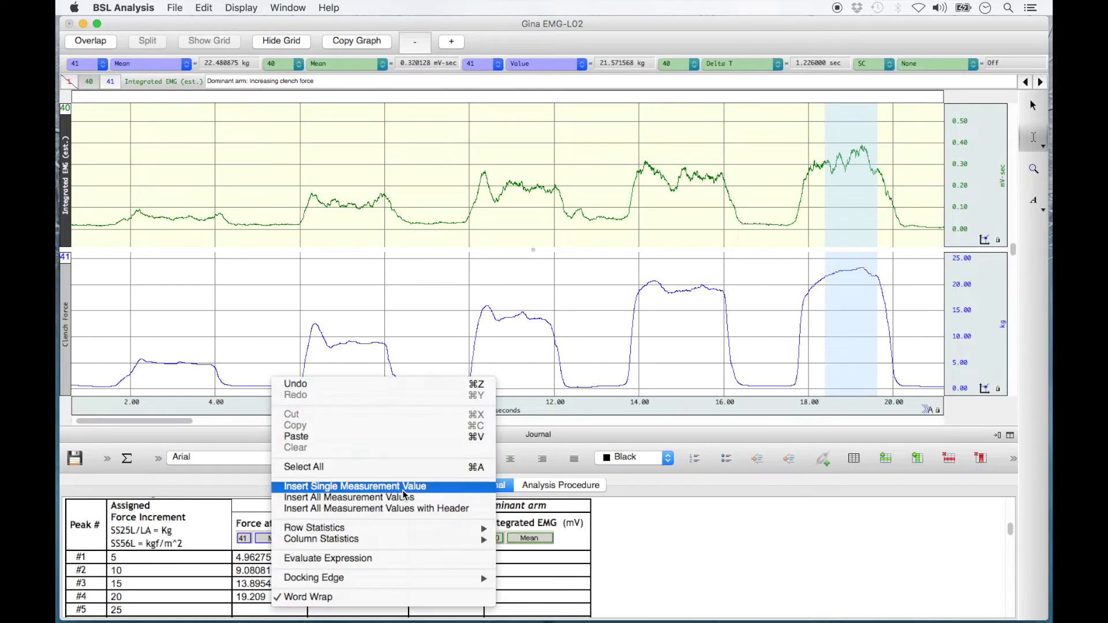
{"action": "left_click", "coordinate": [346, 490]}
{"action": "left_click", "coordinate": [664, 379]}
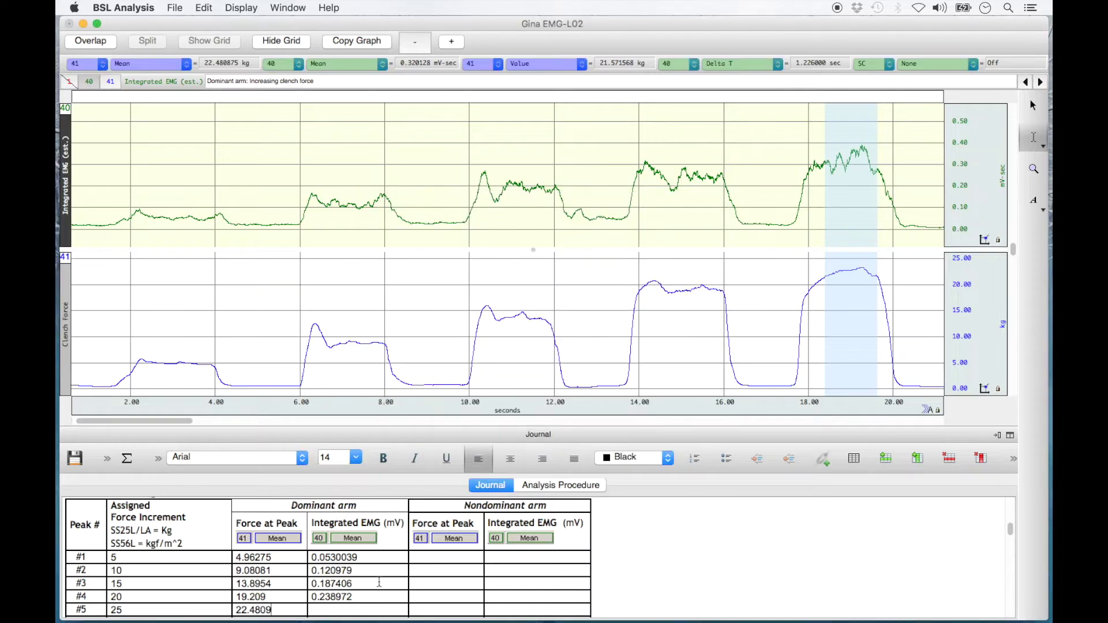
{"action": "right_click", "coordinate": [321, 606]}
{"action": "left_click", "coordinate": [502, 484]}
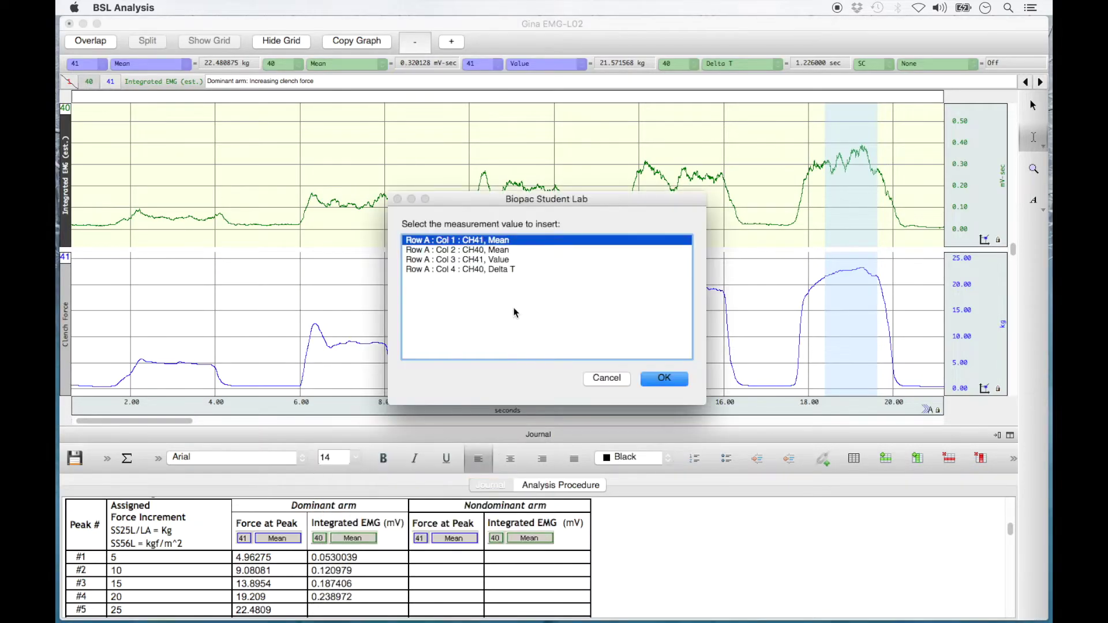
{"action": "left_click", "coordinate": [499, 250]}
{"action": "left_click", "coordinate": [657, 379]}
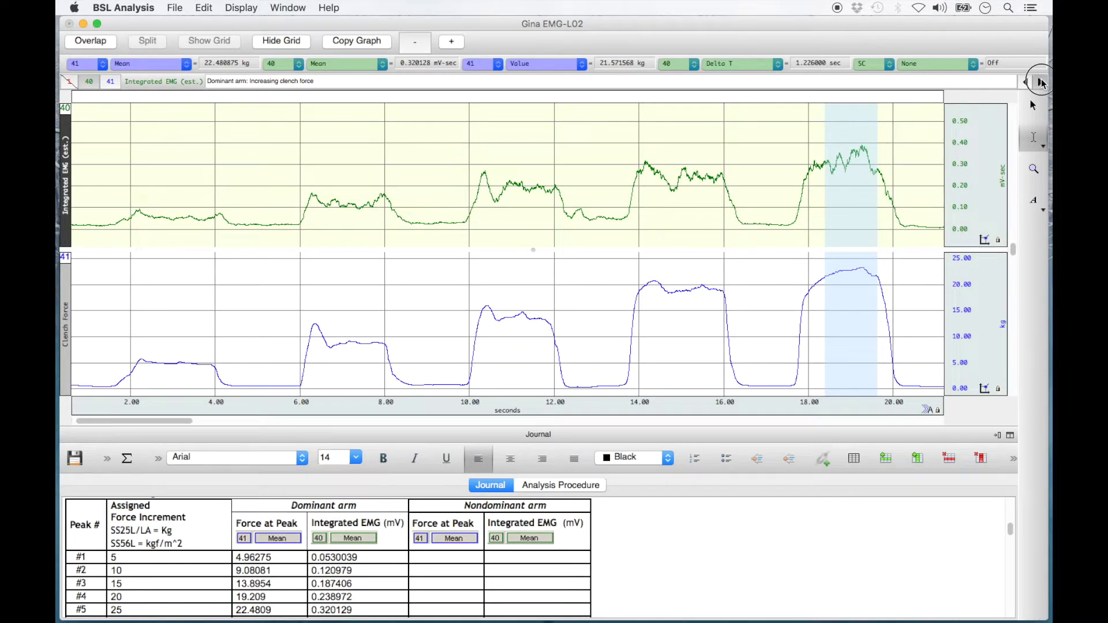
{"action": "left_click", "coordinate": [1041, 82]}
Jump to the nondominant-arm clenches, autoscale the waveforms, and select the first clench at 86–88 s.
{"action": "left_click", "coordinate": [1041, 82]}
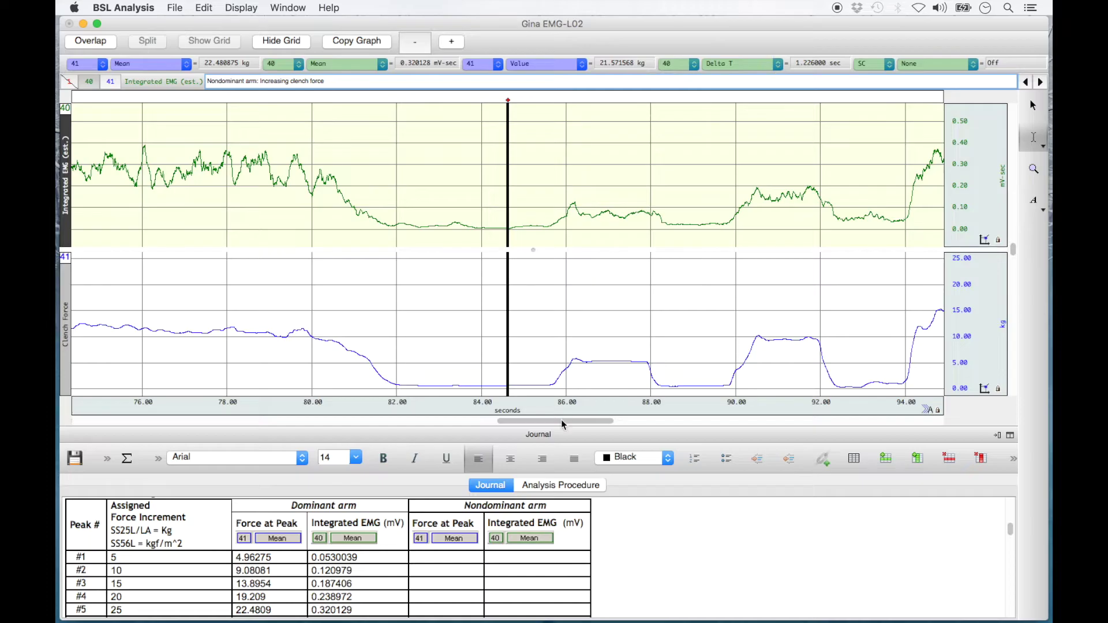
{"action": "left_click_drag", "start_coordinate": [561, 424], "coordinate": [619, 436]}
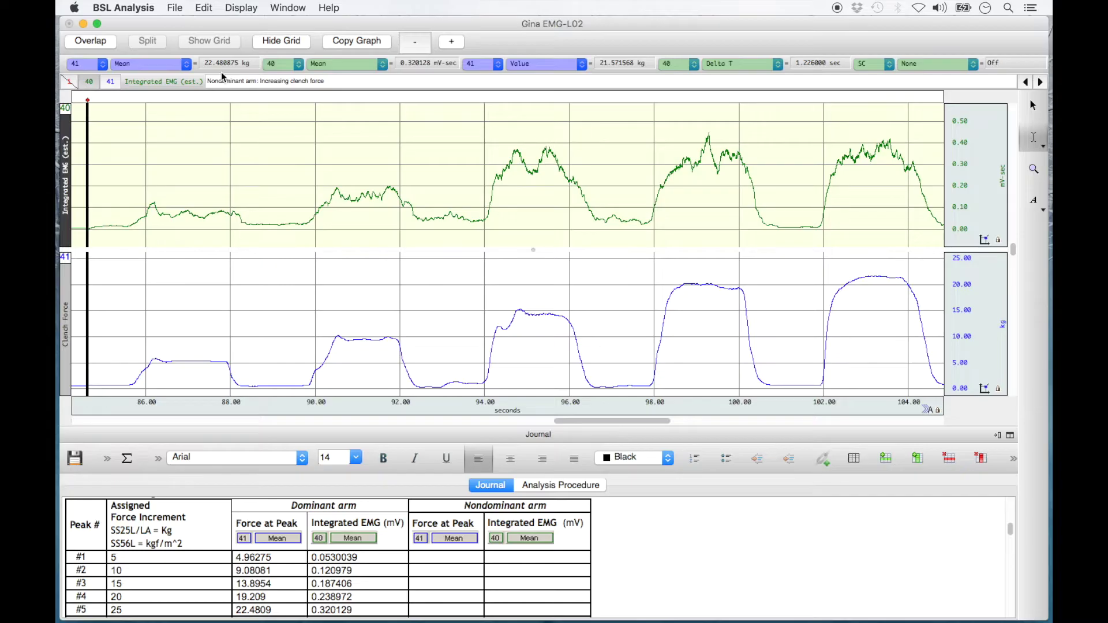
{"action": "left_click", "coordinate": [238, 9]}
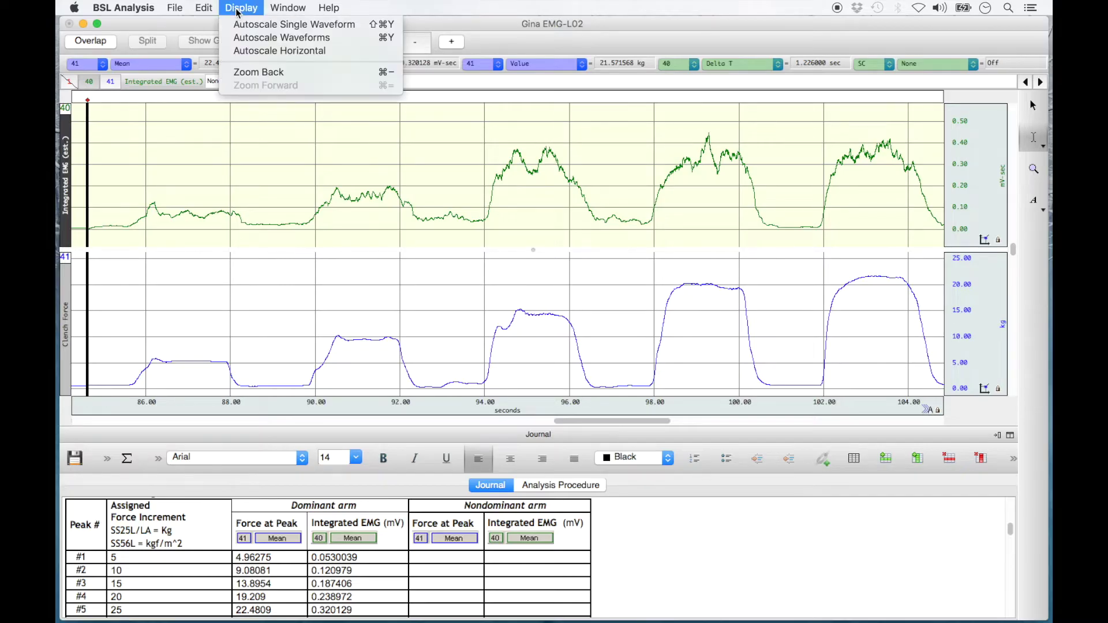
{"action": "left_click", "coordinate": [259, 38]}
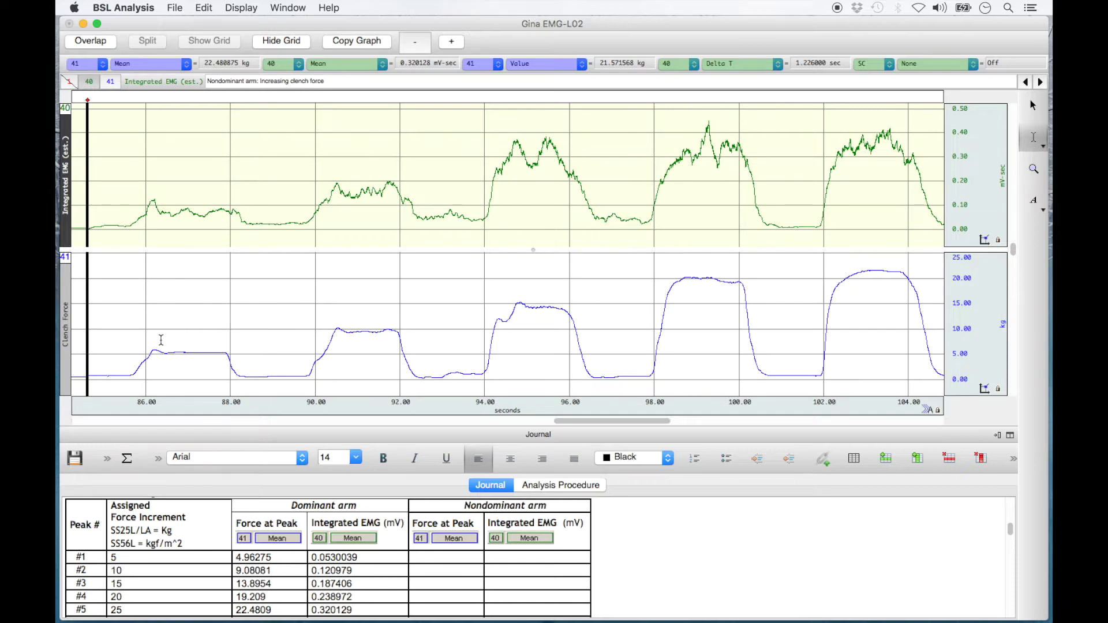
{"action": "left_click_drag", "start_coordinate": [153, 350], "coordinate": [227, 365]}
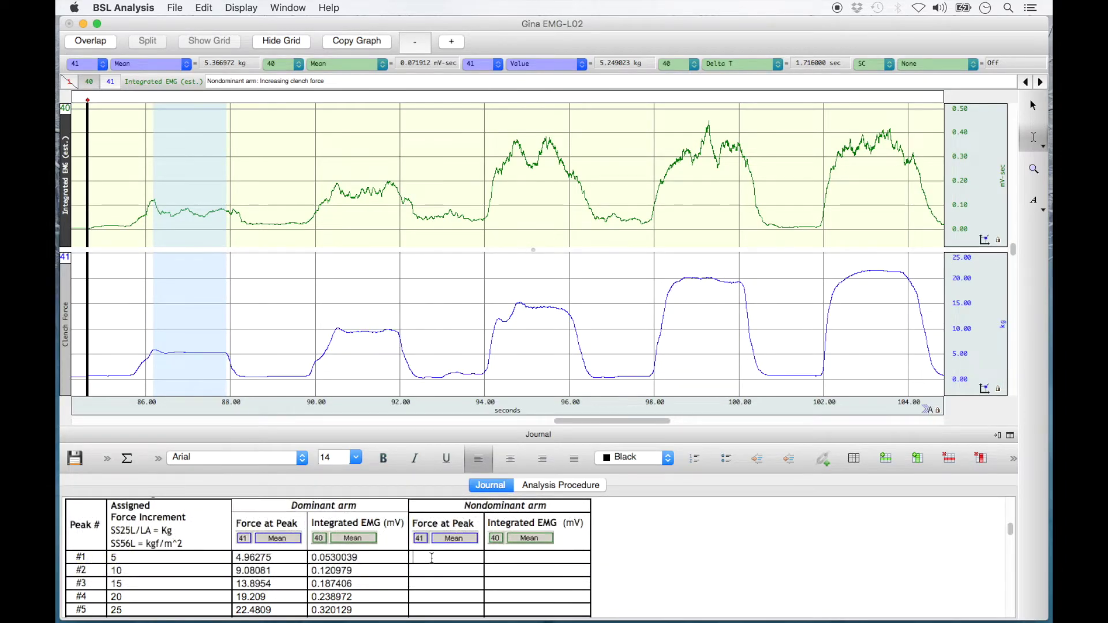
{"action": "right_click", "coordinate": [431, 557]}
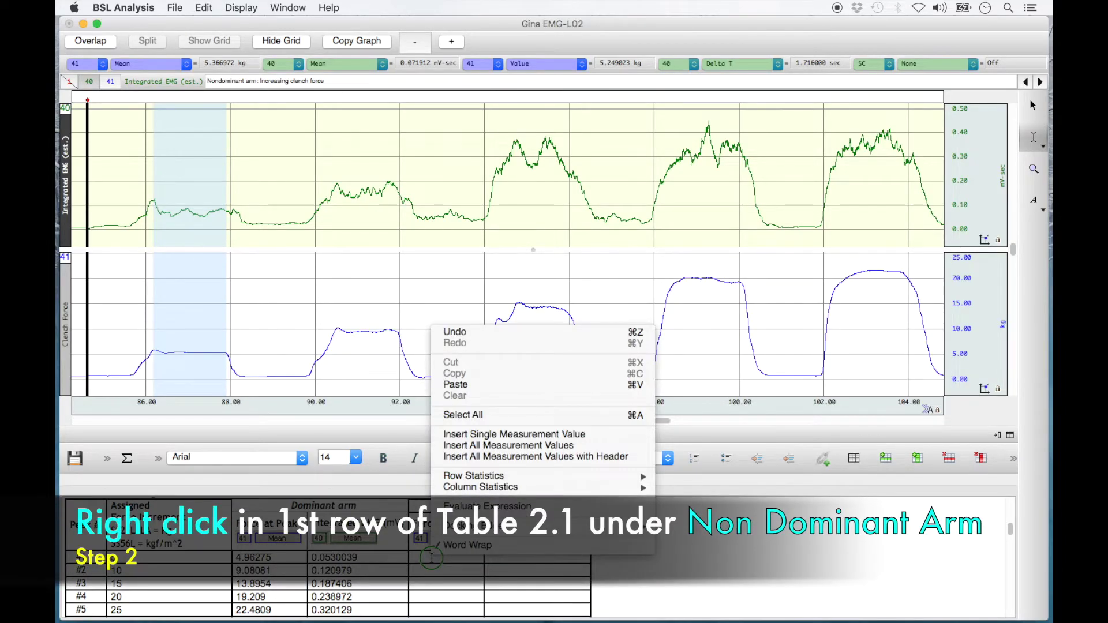
Insert the first nondominant clench's force 5.36697 and integrated EMG 0.071912 into row #1.
{"action": "left_click", "coordinate": [568, 439]}
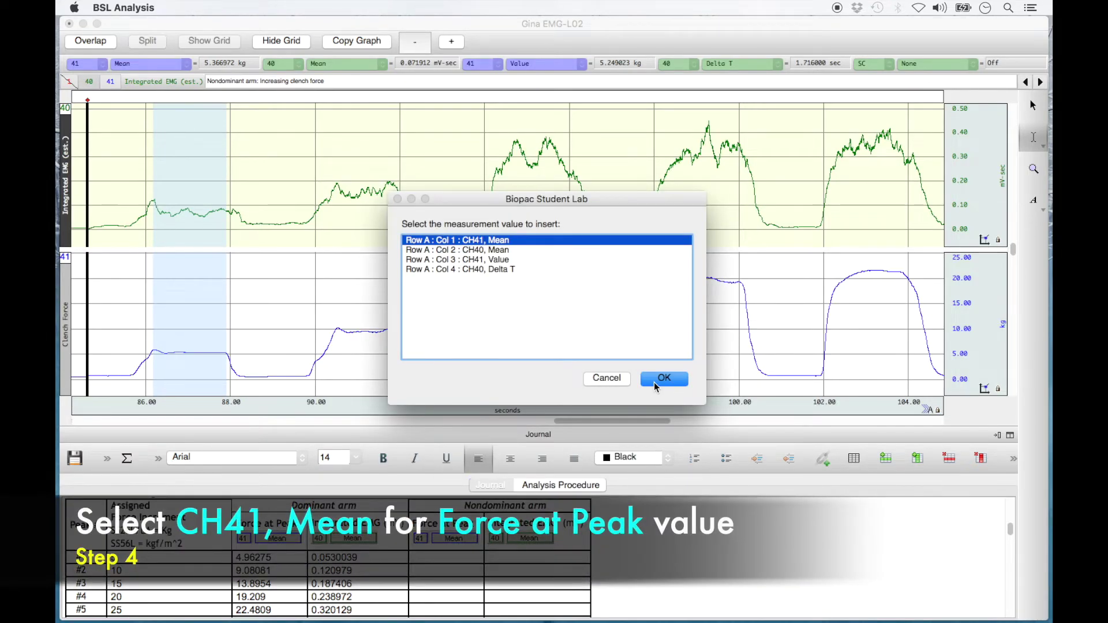
{"action": "left_click", "coordinate": [655, 380]}
{"action": "right_click", "coordinate": [565, 555]}
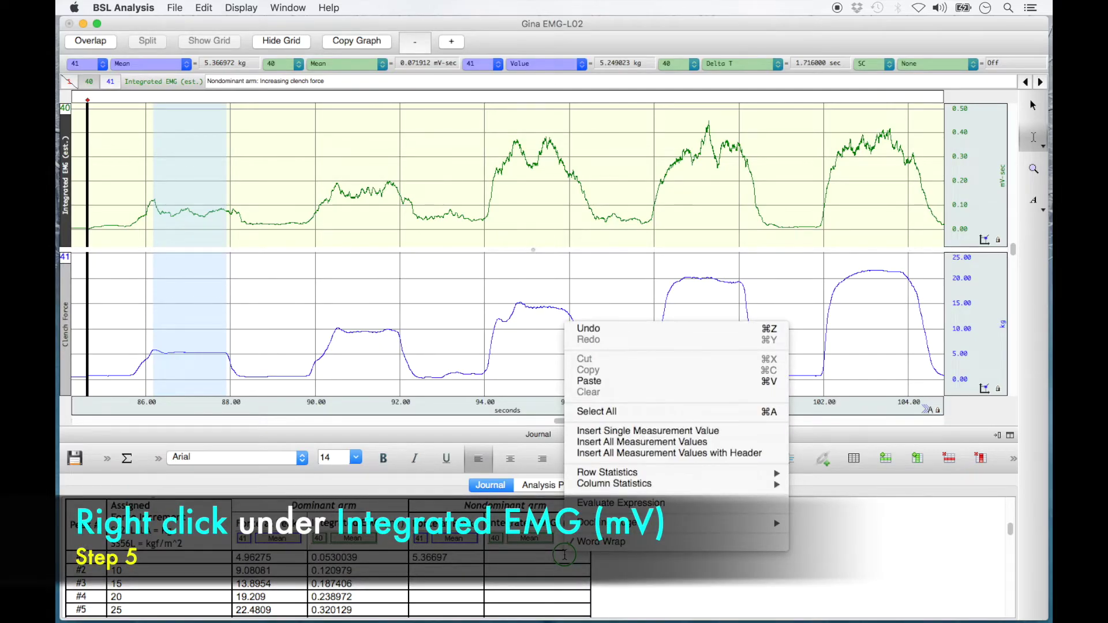
{"action": "left_click", "coordinate": [713, 432]}
{"action": "left_click", "coordinate": [487, 250]}
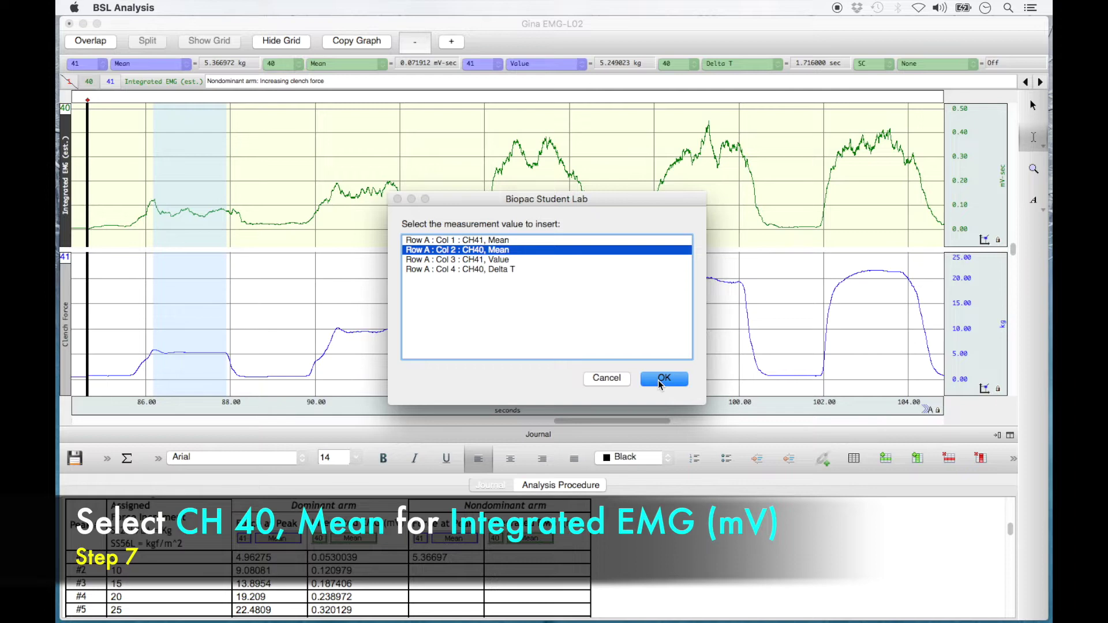
{"action": "left_click", "coordinate": [662, 379]}
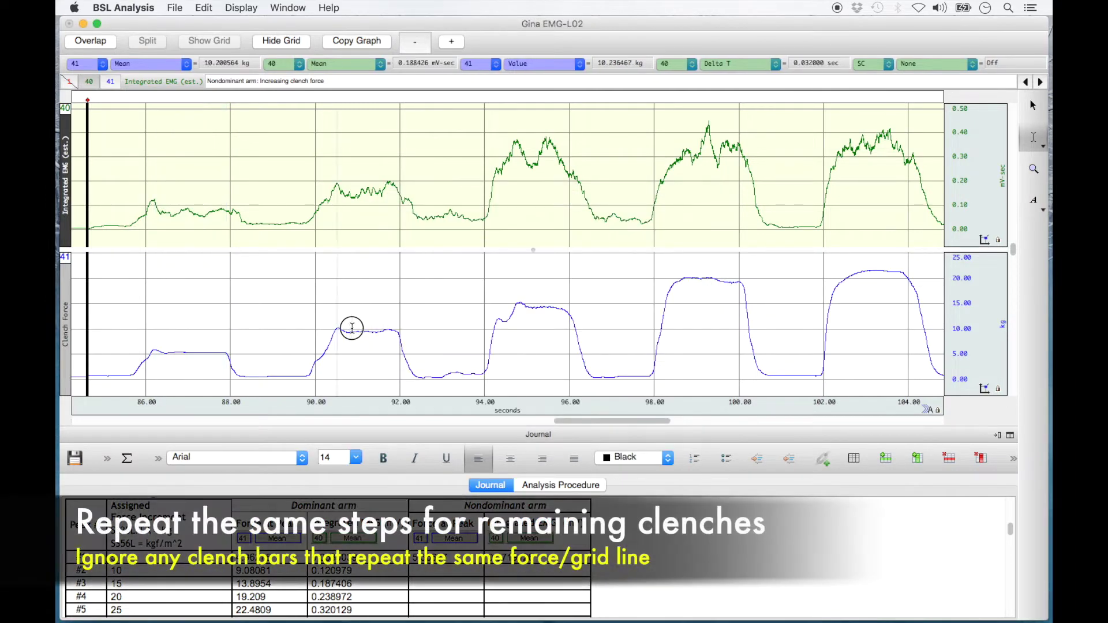
Select the second nondominant clench and insert force 9.57731 and integrated EMG 0.159123 into row #2.
{"action": "left_click_drag", "start_coordinate": [338, 328], "coordinate": [397, 330]}
{"action": "right_click", "coordinate": [460, 551]}
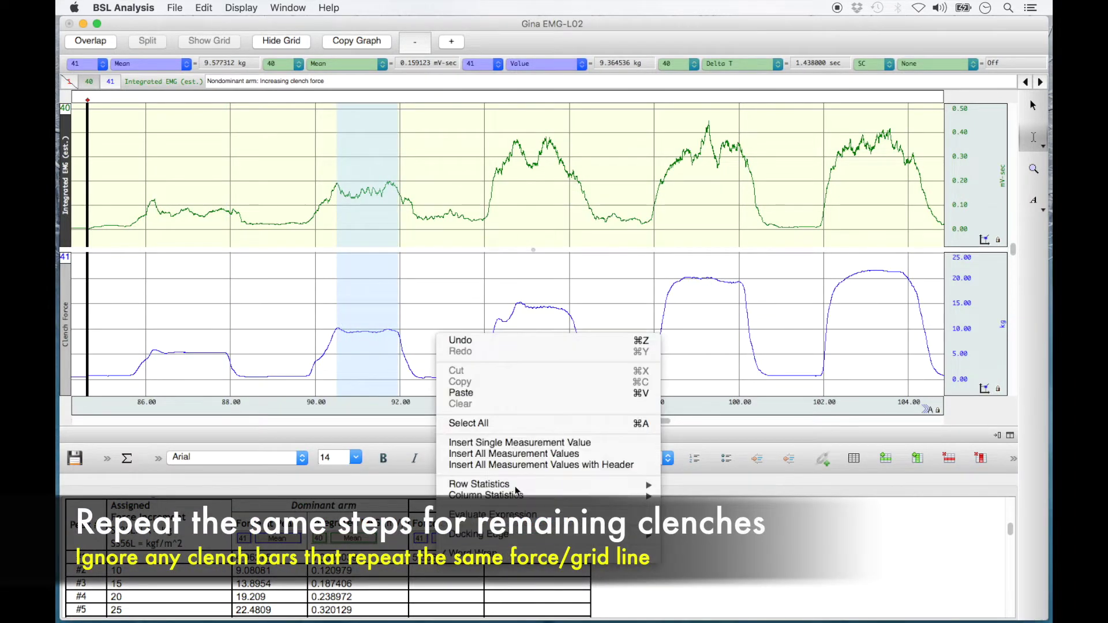
{"action": "left_click", "coordinate": [519, 443]}
{"action": "left_click", "coordinate": [658, 376]}
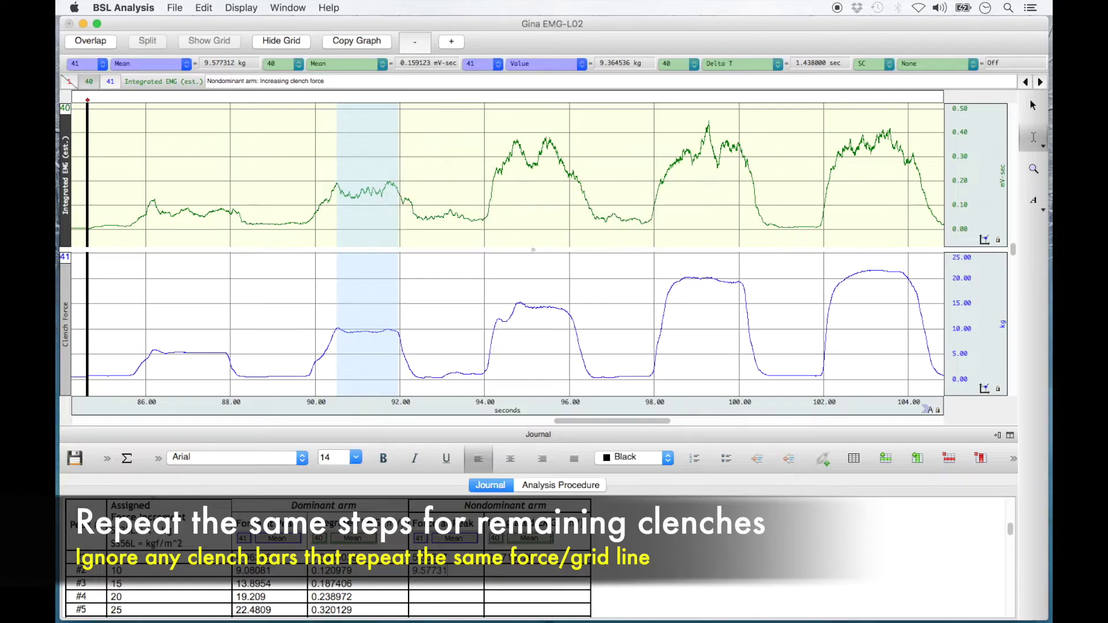
{"action": "right_click", "coordinate": [525, 566]}
{"action": "left_click", "coordinate": [666, 450]}
{"action": "left_click", "coordinate": [504, 250]}
{"action": "left_click", "coordinate": [665, 381]}
Select the third nondominant clench and insert force 13.8332 and integrated EMG 0.306861 into row #3.
{"action": "left_click_drag", "start_coordinate": [497, 317], "coordinate": [565, 326]}
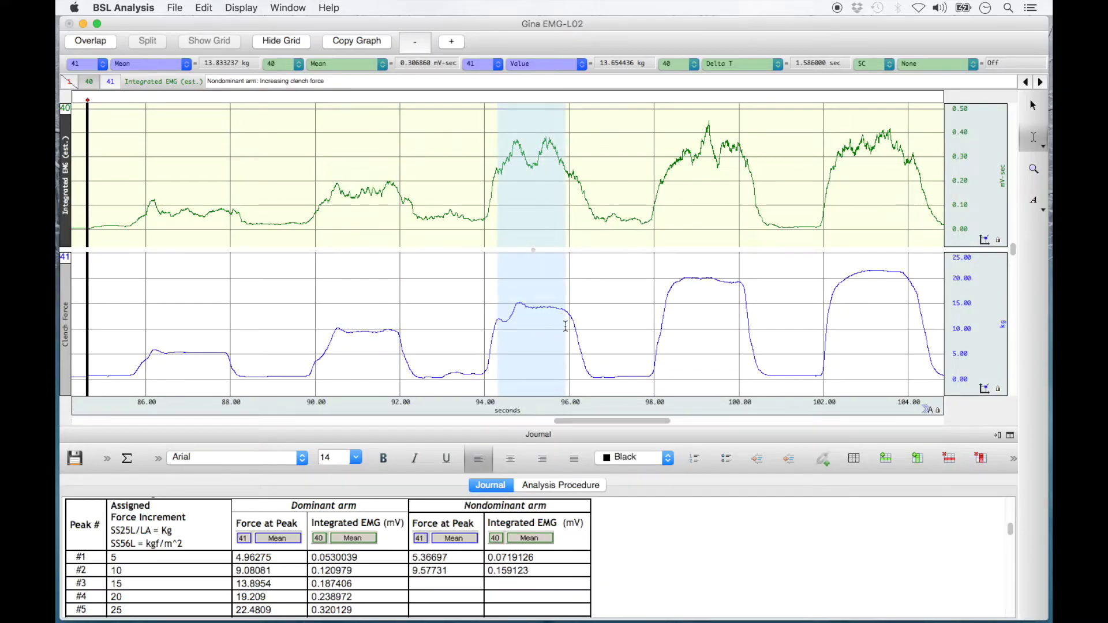
{"action": "right_click", "coordinate": [462, 584]}
{"action": "left_click", "coordinate": [598, 465]}
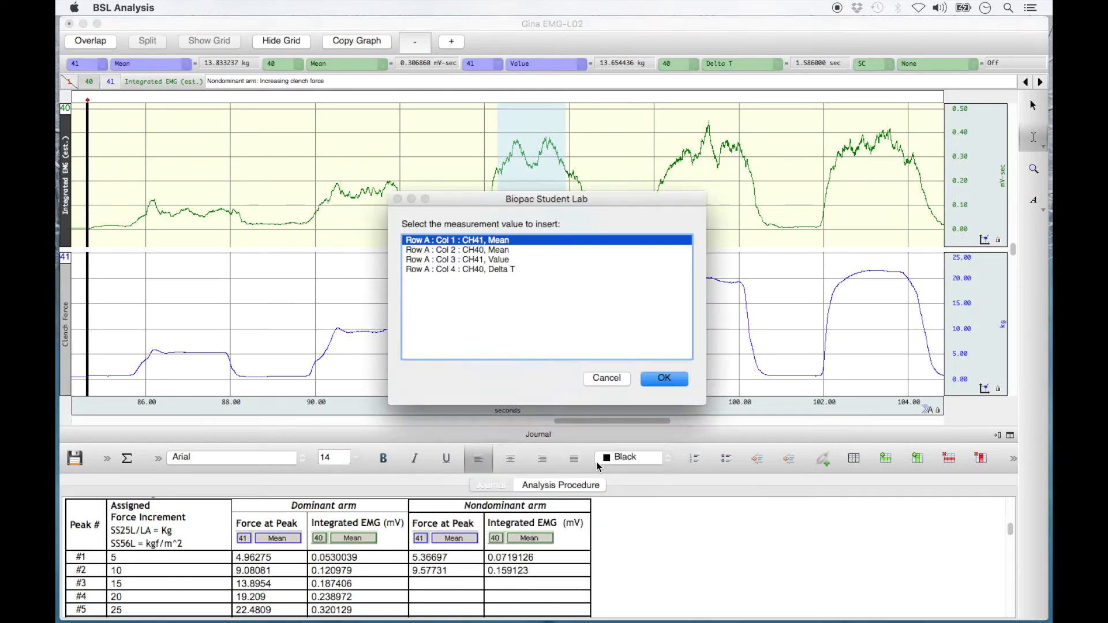
{"action": "left_click", "coordinate": [681, 376]}
{"action": "right_click", "coordinate": [538, 583]}
{"action": "left_click", "coordinate": [657, 460]}
{"action": "left_click", "coordinate": [513, 250]}
{"action": "left_click", "coordinate": [664, 379]}
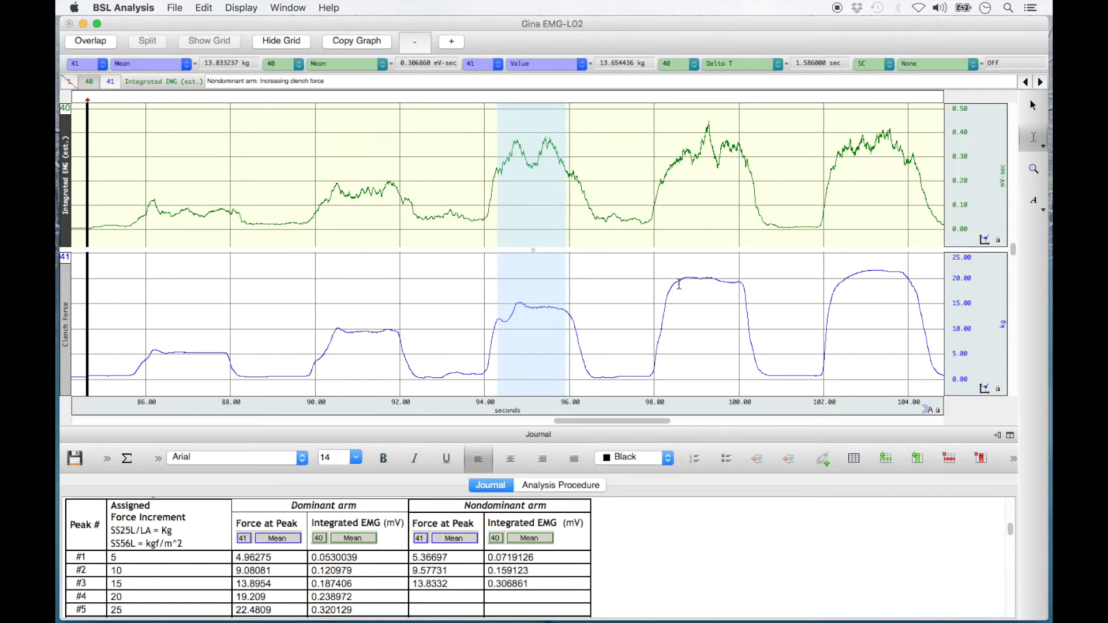
Select the fourth nondominant clench and insert force 19.7804 and integrated EMG 0.331017 into row #4.
{"action": "left_click", "coordinate": [677, 282]}
{"action": "left_click_drag", "start_coordinate": [678, 283], "coordinate": [742, 296]}
{"action": "right_click", "coordinate": [452, 594]}
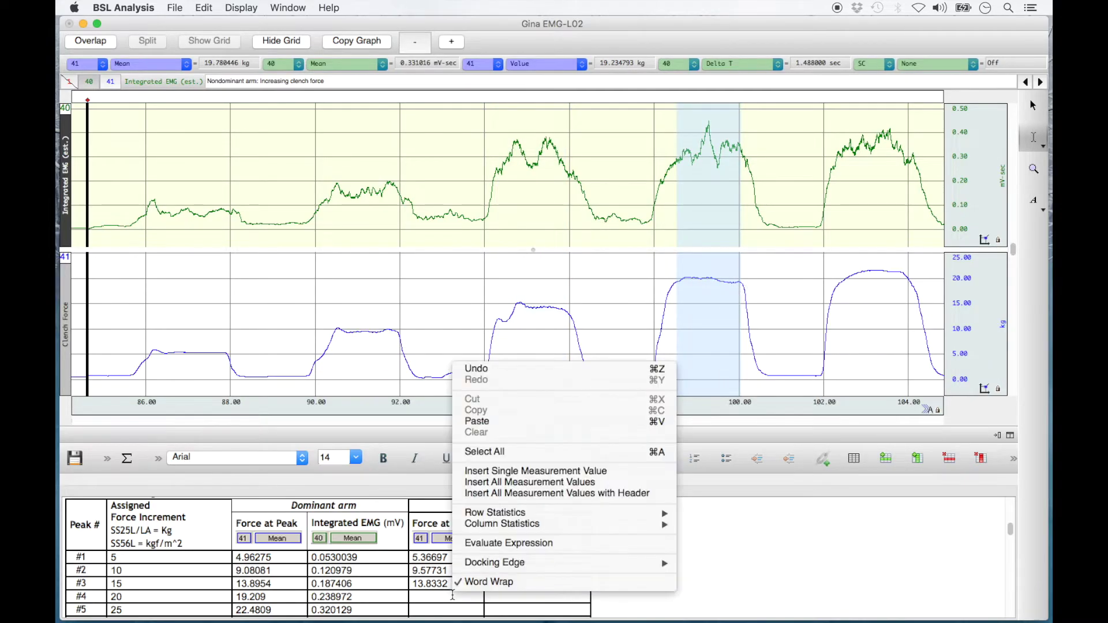
{"action": "left_click", "coordinate": [584, 472]}
{"action": "left_click", "coordinate": [650, 382]}
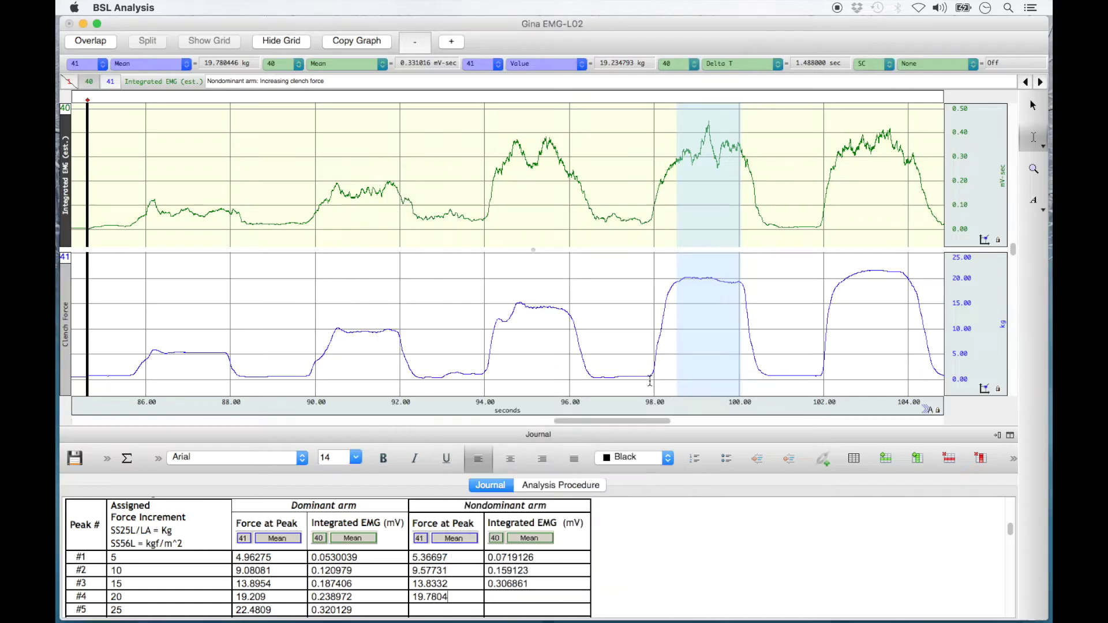
{"action": "right_click", "coordinate": [516, 598]}
{"action": "left_click", "coordinate": [629, 472]}
{"action": "left_click", "coordinate": [546, 249]}
{"action": "left_click", "coordinate": [664, 379]}
Select the fifth nondominant clench and insert force 21.1017 and integrated EMG 0.350516 into row #5.
{"action": "left_click", "coordinate": [839, 283]}
{"action": "left_click_drag", "start_coordinate": [839, 283], "coordinate": [904, 288]}
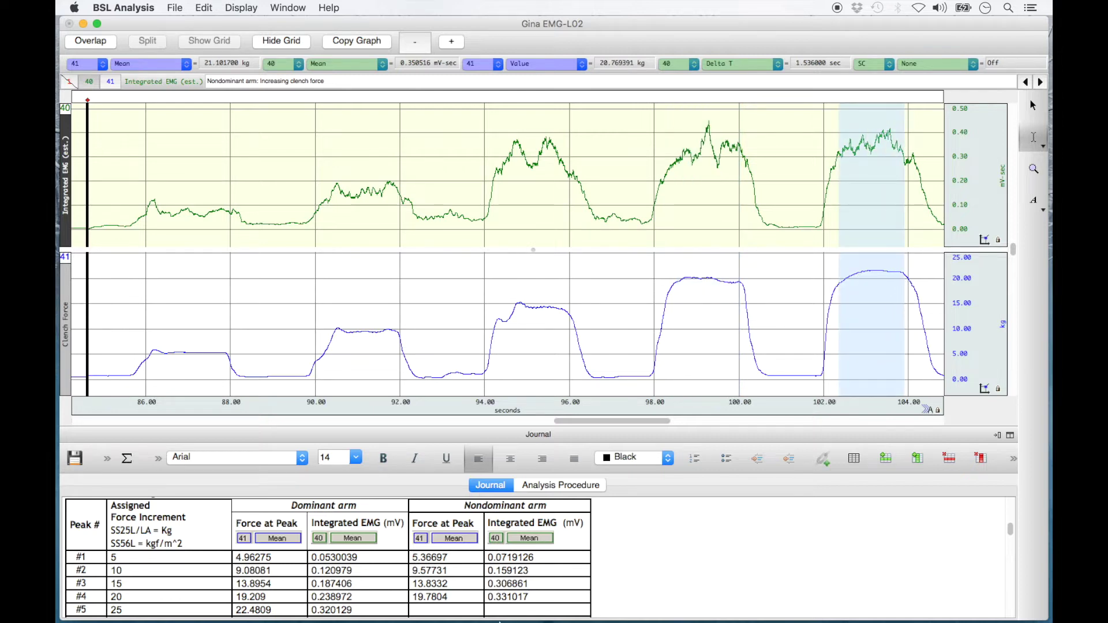
{"action": "right_click", "coordinate": [457, 610]}
{"action": "left_click", "coordinate": [577, 489]}
{"action": "left_click", "coordinate": [658, 379]}
{"action": "right_click", "coordinate": [546, 610]}
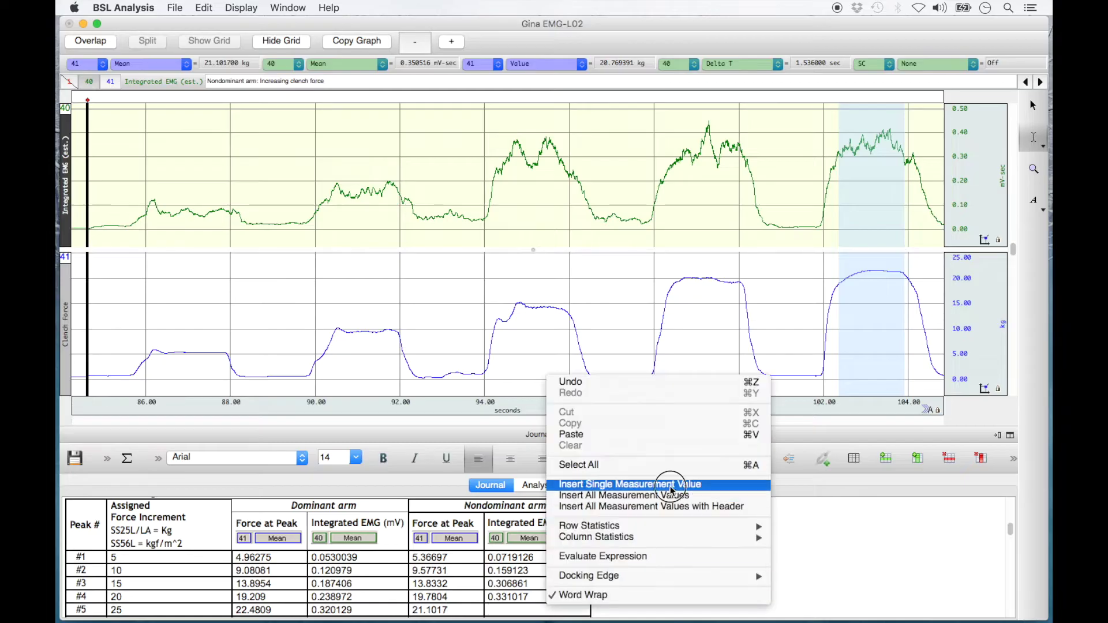
{"action": "left_click", "coordinate": [671, 488]}
{"action": "left_click", "coordinate": [533, 254]}
{"action": "left_click", "coordinate": [656, 378]}
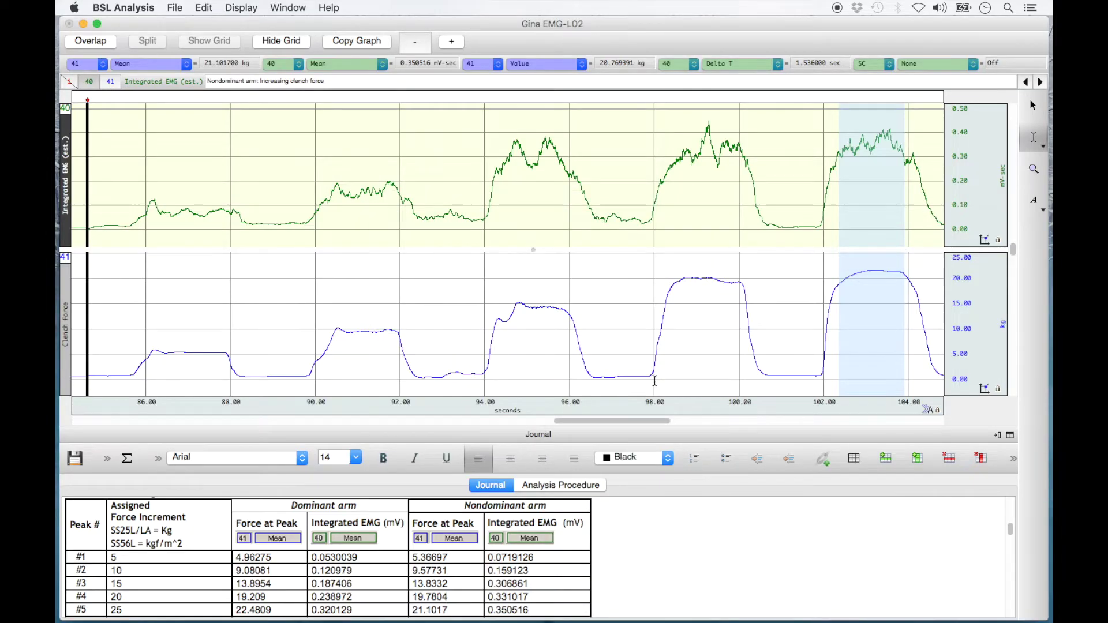
{"action": "scroll", "coordinate": [655, 381], "scroll_direction": "left", "scroll_amount": 1}
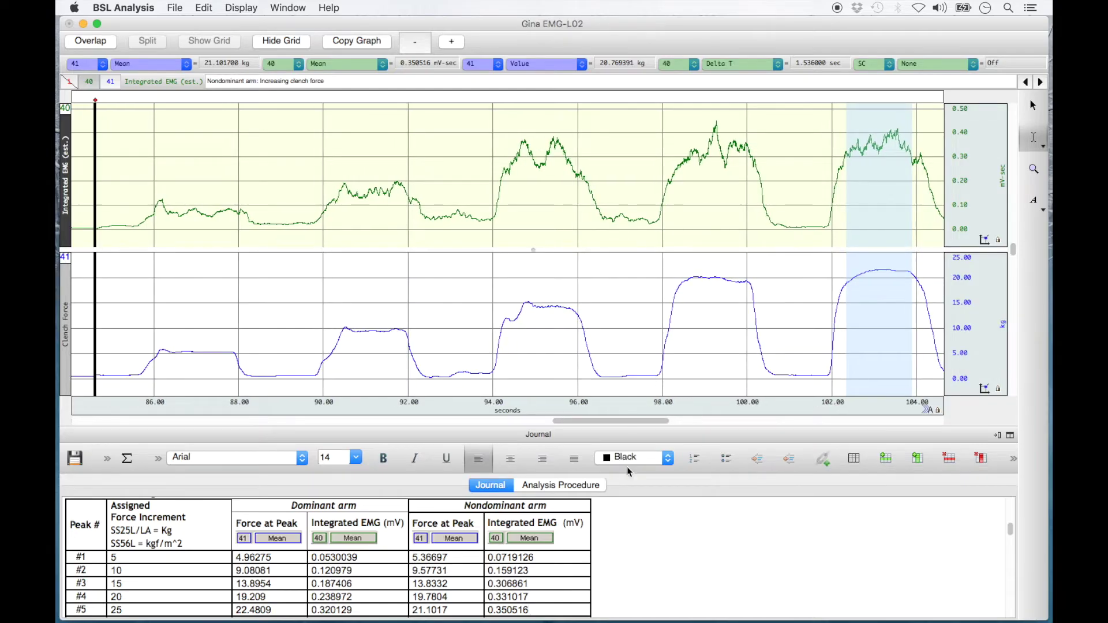
Bring Table 2.2 into view and mark near the dominant-arm continued clench's force peak (21.571568 kg).
{"action": "scroll", "coordinate": [615, 551], "scroll_direction": "down", "scroll_amount": 1}
{"action": "scroll", "coordinate": [616, 551], "scroll_direction": "down", "scroll_amount": 10}
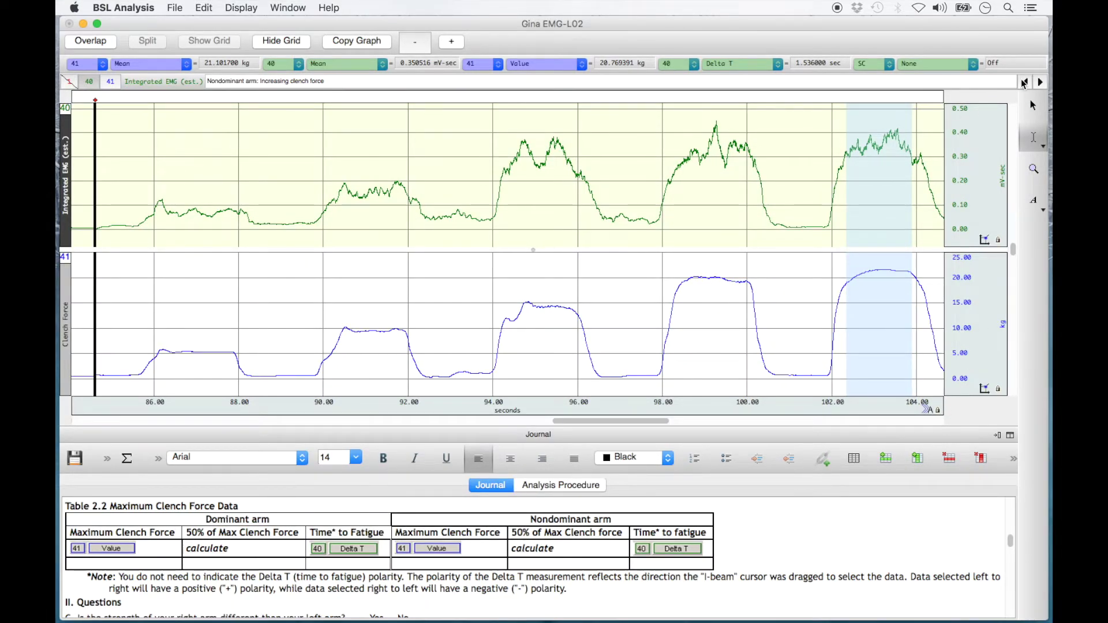
{"action": "left_click", "coordinate": [1023, 84]}
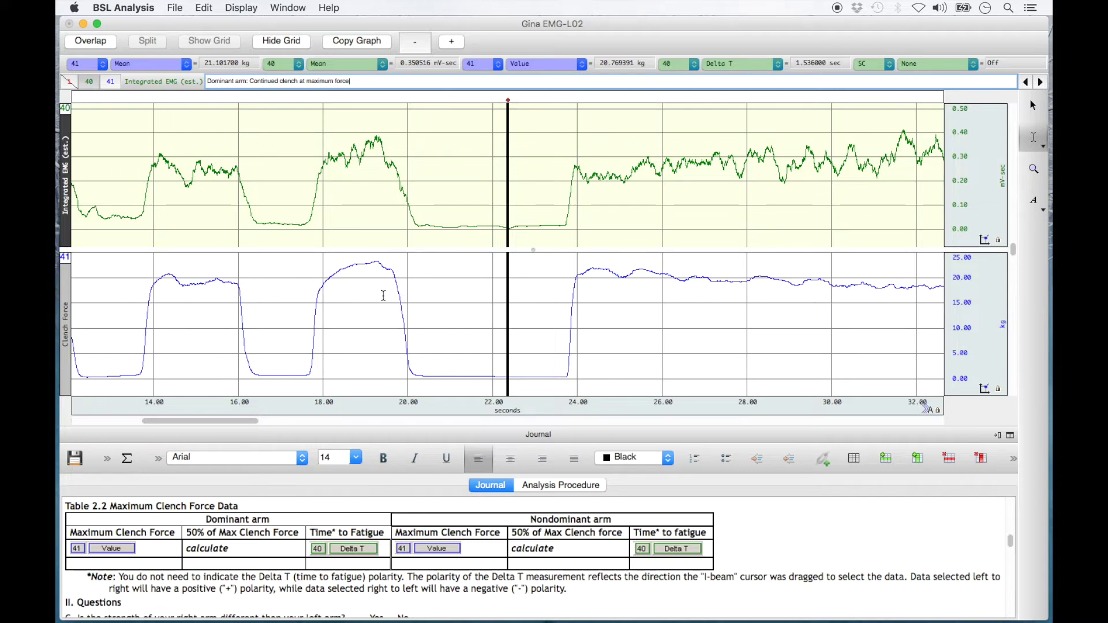
{"action": "left_click_drag", "start_coordinate": [253, 421], "coordinate": [304, 425]}
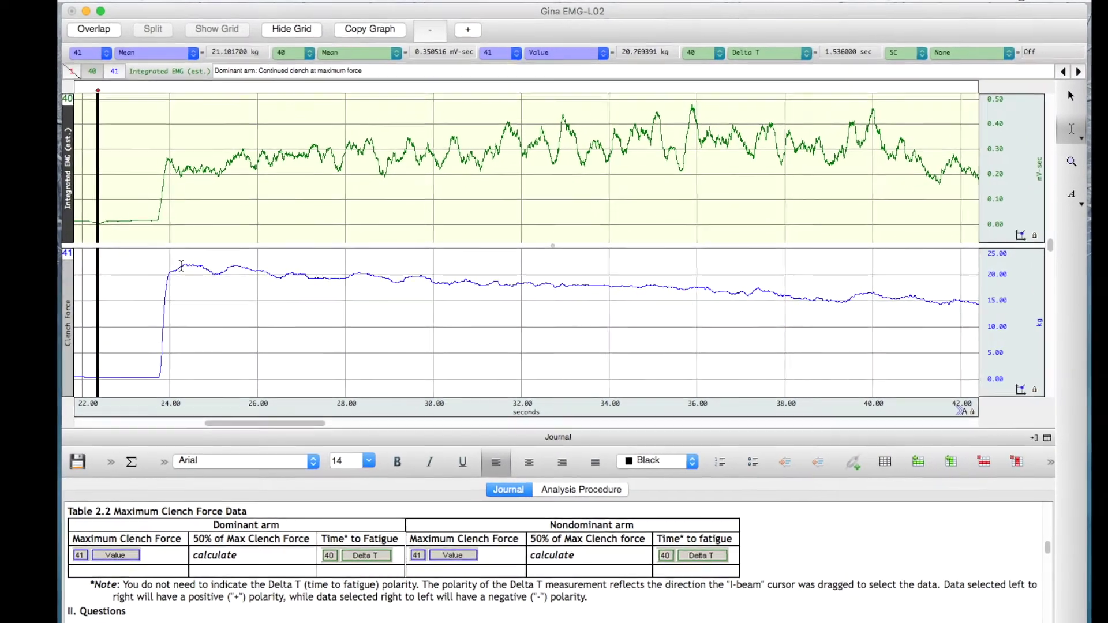
{"action": "left_click", "coordinate": [181, 266]}
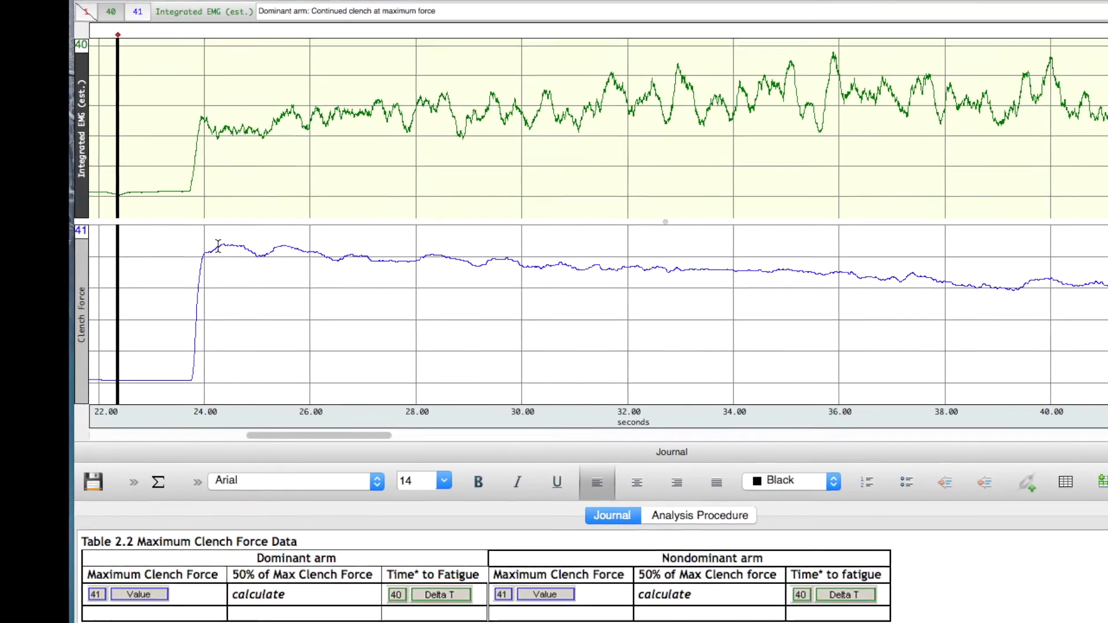
Refine the time marker onto the dominant sustained-clench peak, reading 21.990094 kg.
{"action": "left_click", "coordinate": [218, 245]}
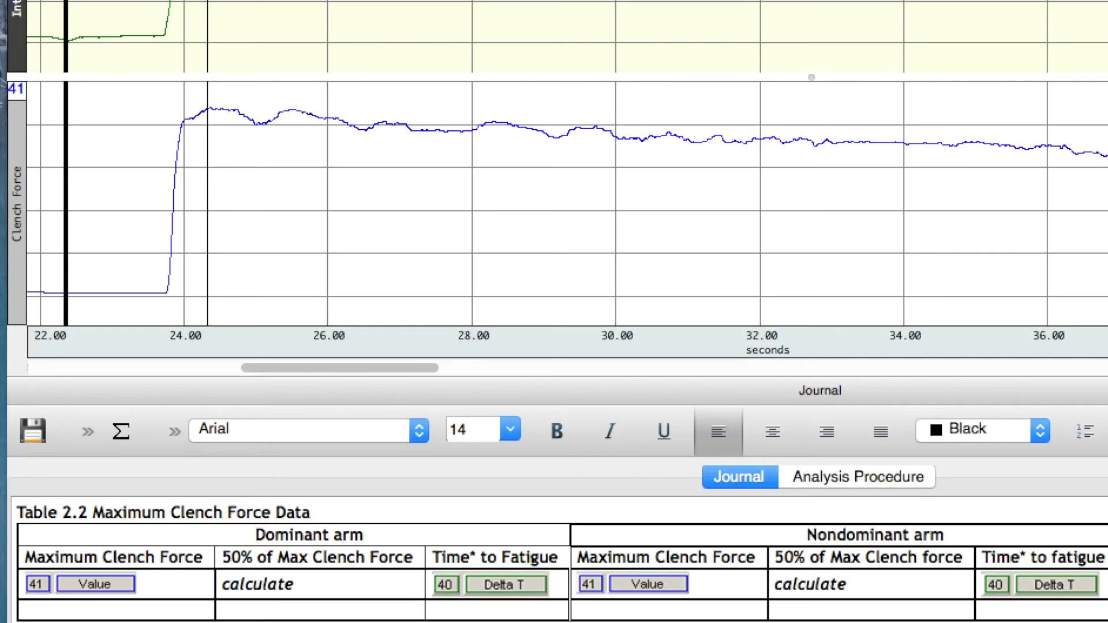
{"action": "key", "text": "Right"}
{"action": "key", "text": "Right"}
{"action": "key", "text": "Right"}
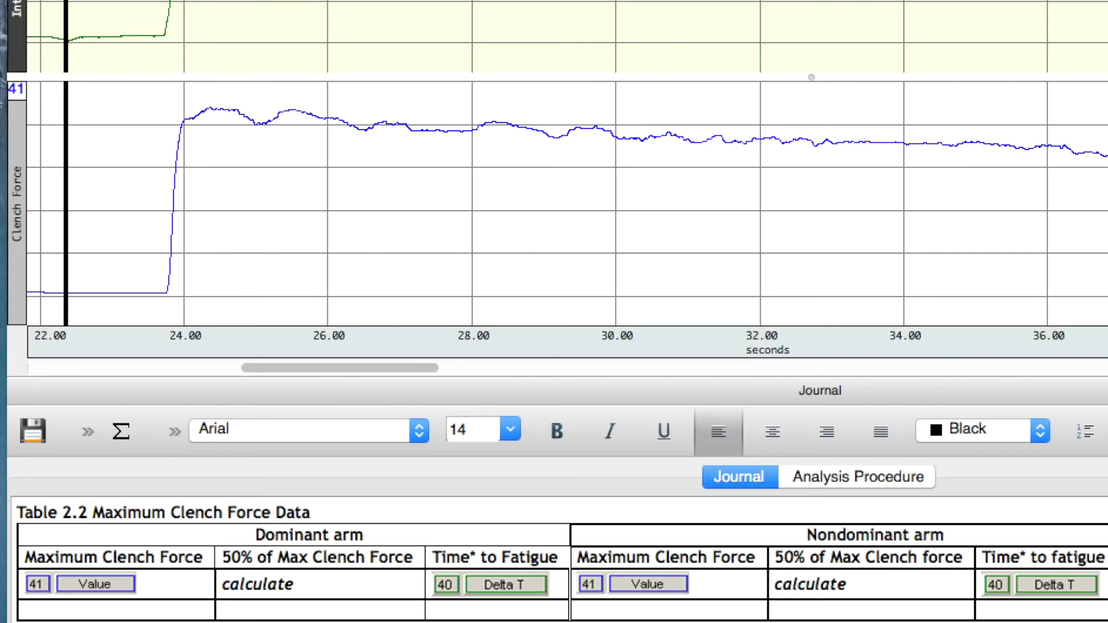
{"action": "key", "text": "Right"}
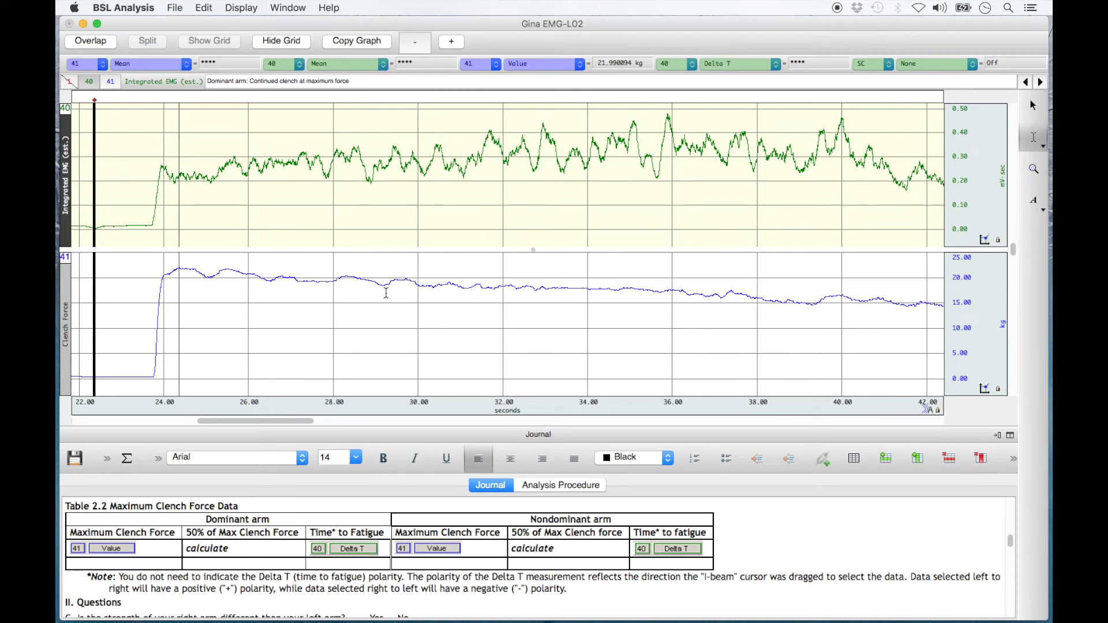
Insert the CH41 Value 21.9901 into the dominant arm's Maximum Clench Force cell.
{"action": "right_click", "coordinate": [142, 562]}
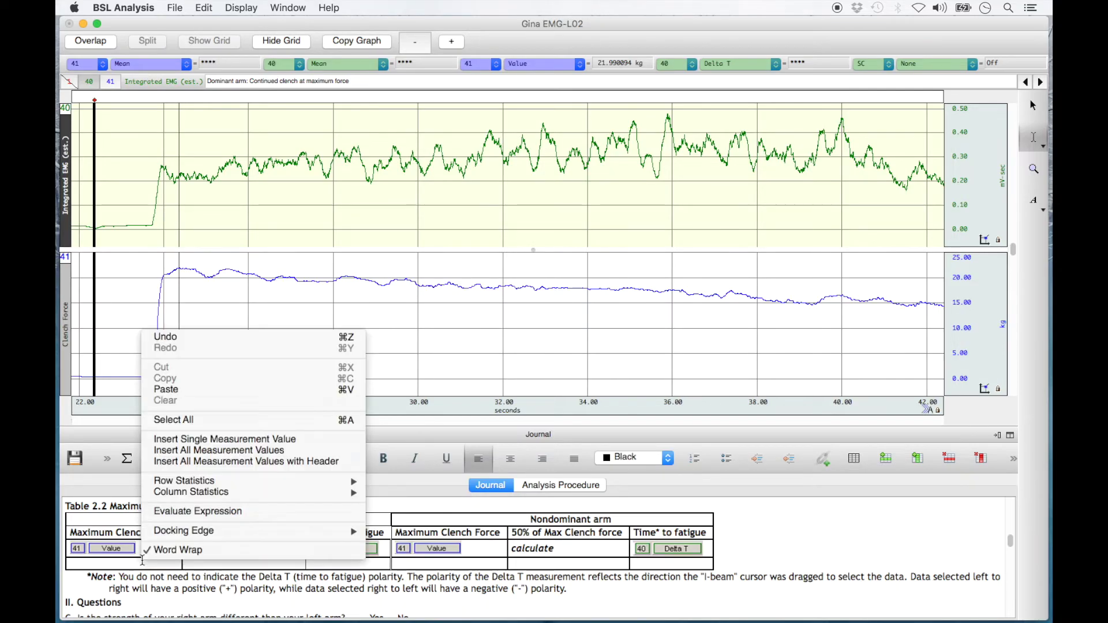
{"action": "left_click", "coordinate": [275, 440]}
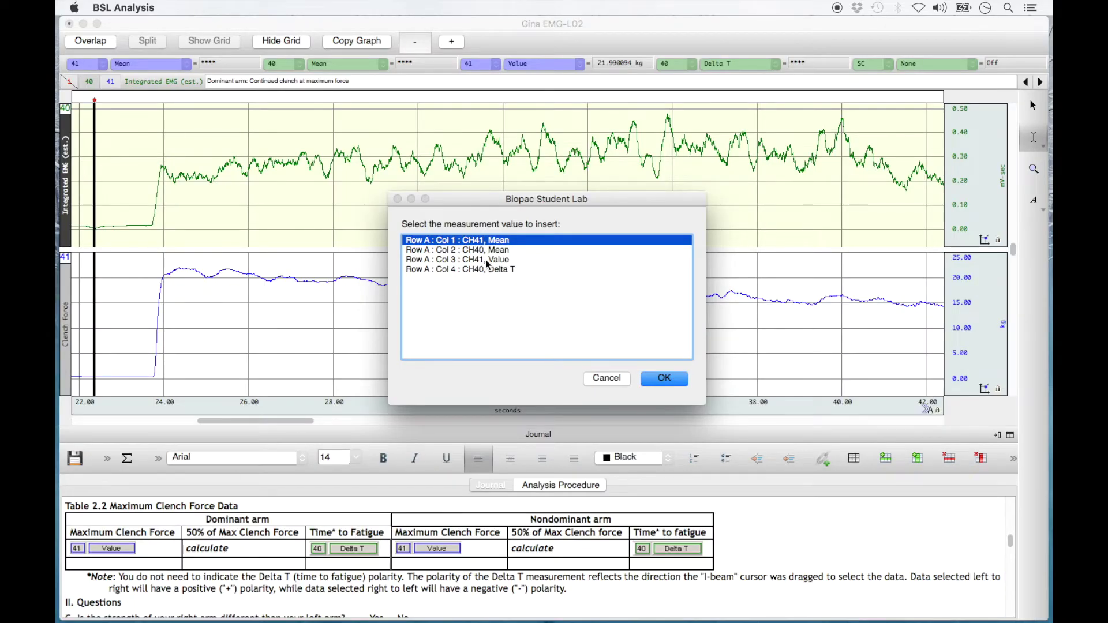
{"action": "left_click", "coordinate": [488, 261]}
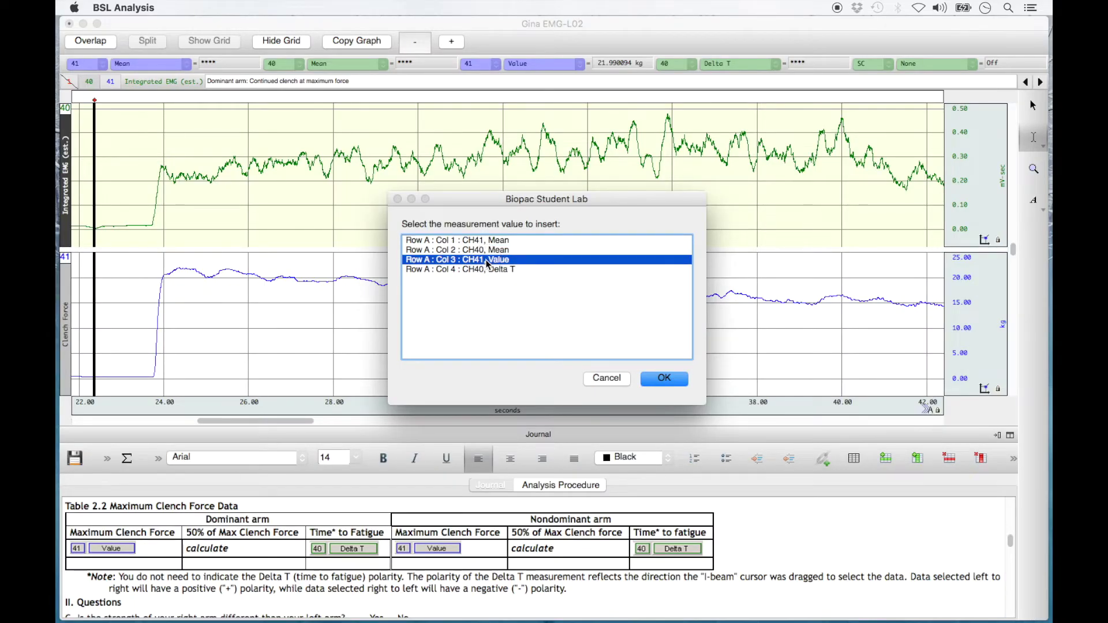
{"action": "left_click", "coordinate": [665, 379]}
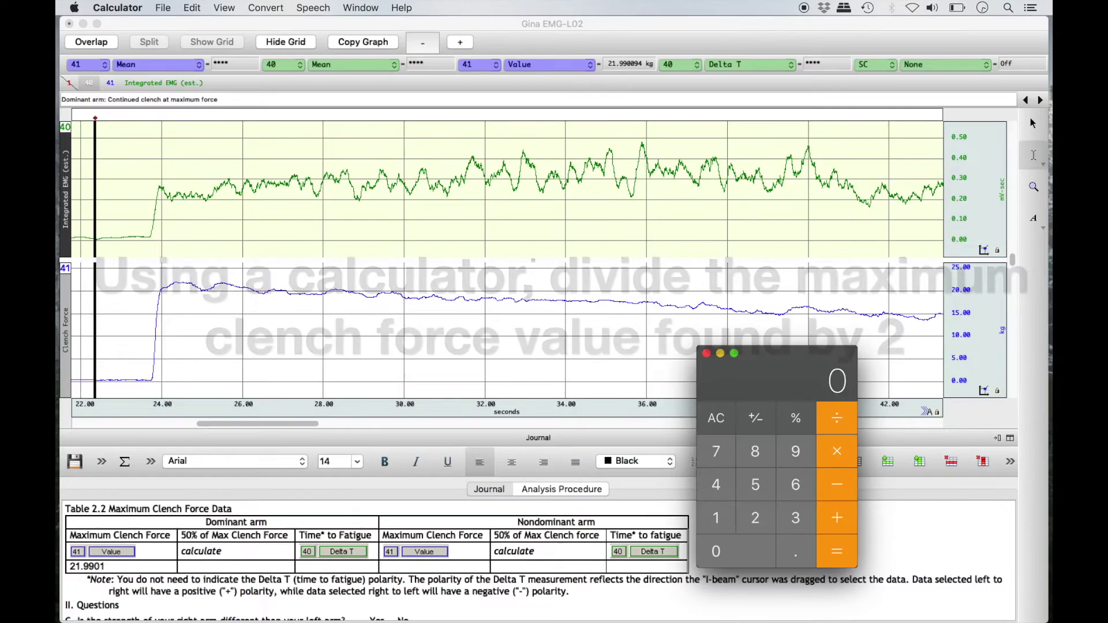
Divide 21.9901 by 2 in Calculator and enter 10.99505 as the dominant arm's 50% value.
{"action": "type", "text": "21.9901"}
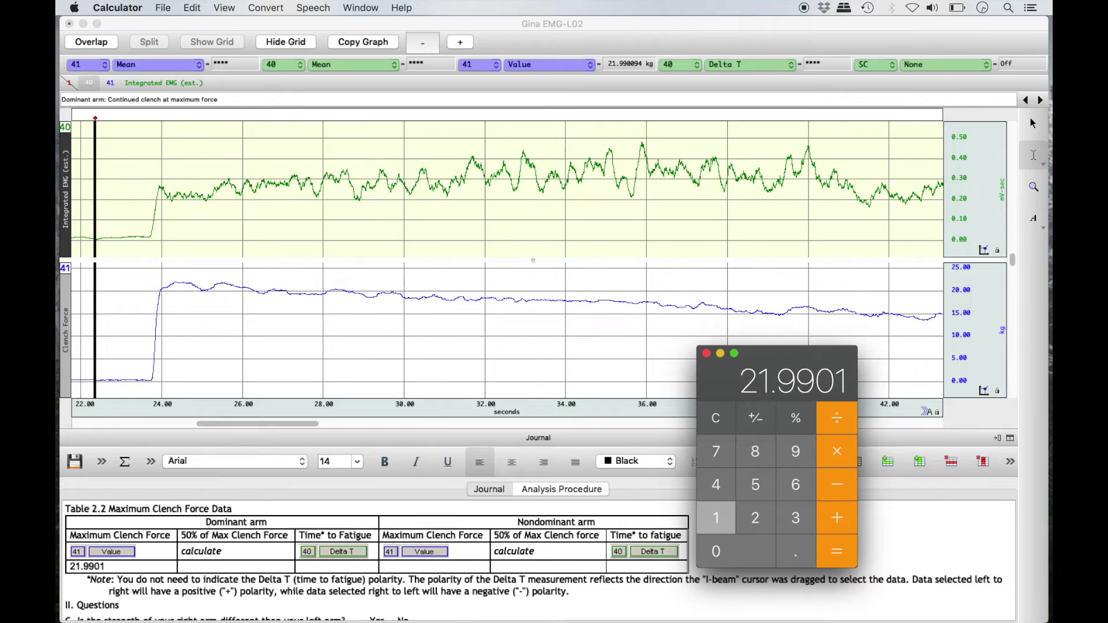
{"action": "left_click", "coordinate": [854, 416]}
{"action": "type", "text": "2"}
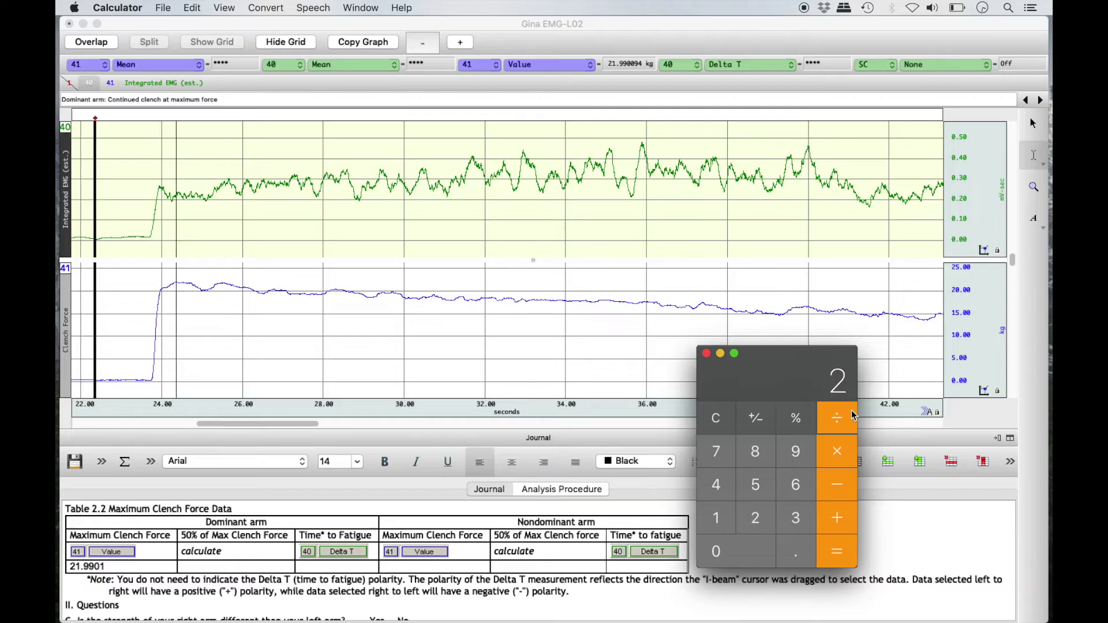
{"action": "left_click", "coordinate": [845, 556]}
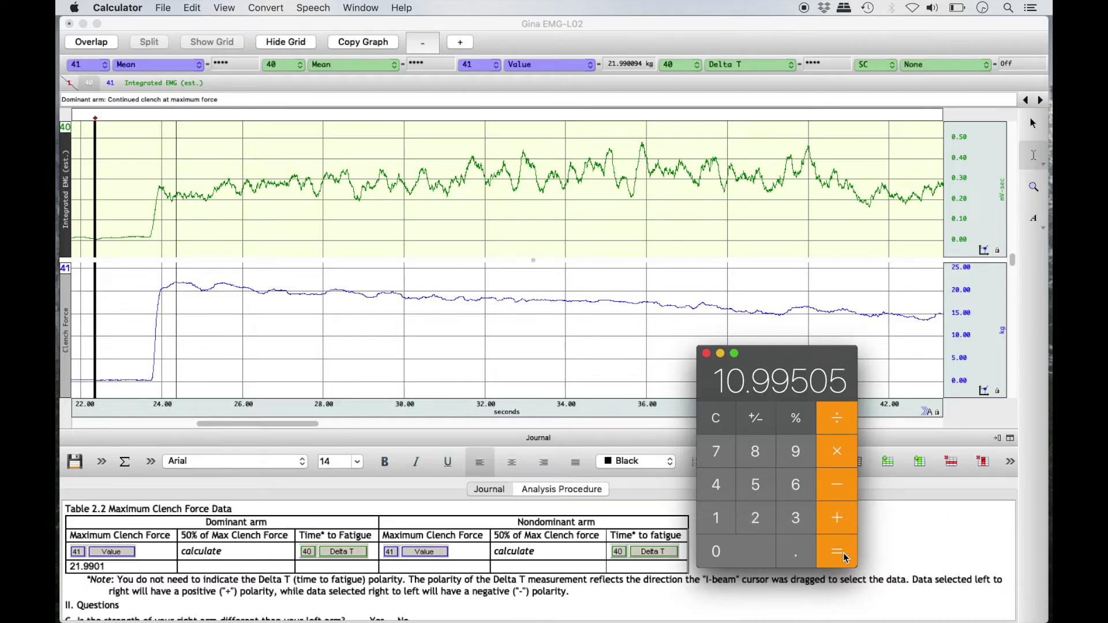
{"action": "left_click", "coordinate": [265, 564]}
{"action": "type", "text": "10.99505"}
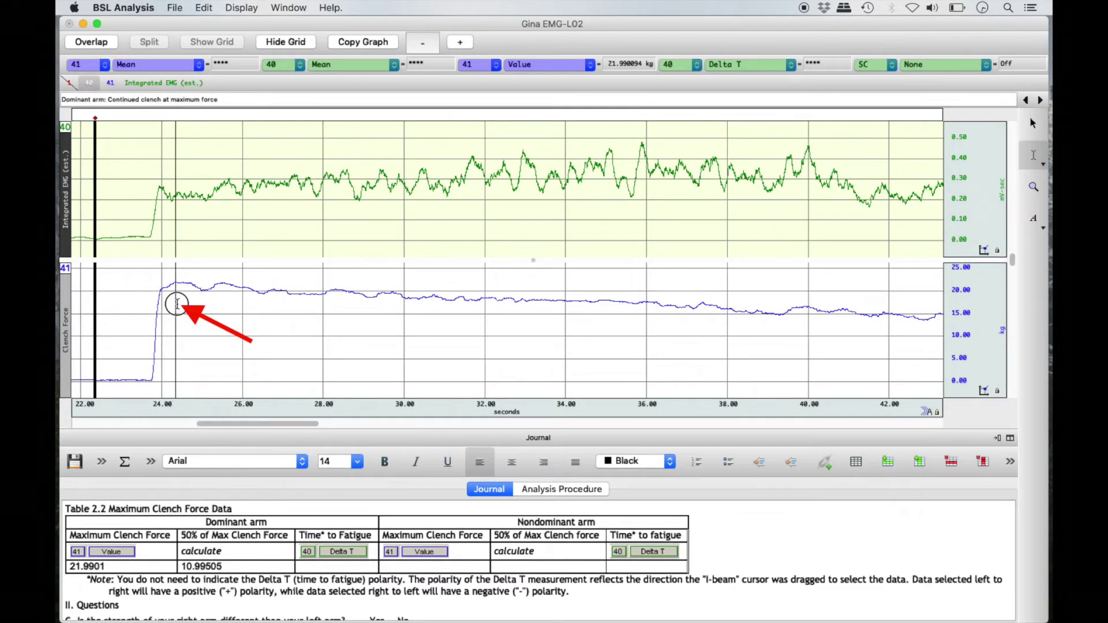
Select from the dominant force peak until force falls to 10.88 kg, spanning 52.316 s.
{"action": "mouse_move", "coordinate": [178, 304]}
{"action": "left_mouse_down"}
{"action": "mouse_move", "coordinate": [408, 339]}
{"action": "mouse_move", "coordinate": [602, 325]}
{"action": "left_mouse_up"}
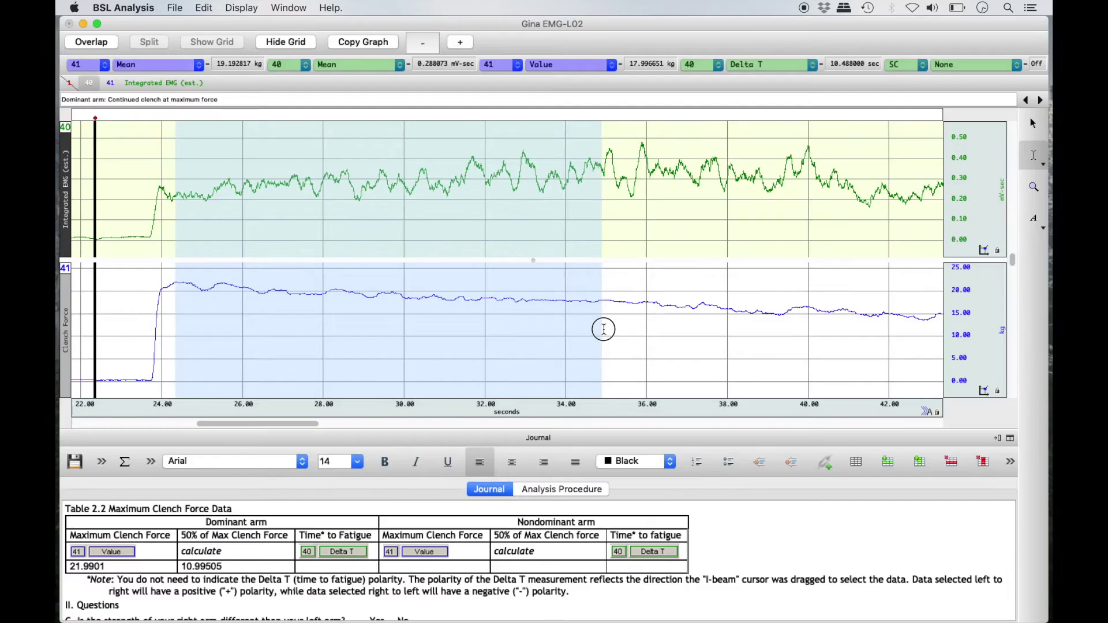
{"action": "left_click_drag", "start_coordinate": [652, 328], "coordinate": [1020, 320]}
{"action": "left_click_drag", "start_coordinate": [911, 323], "coordinate": [673, 347]}
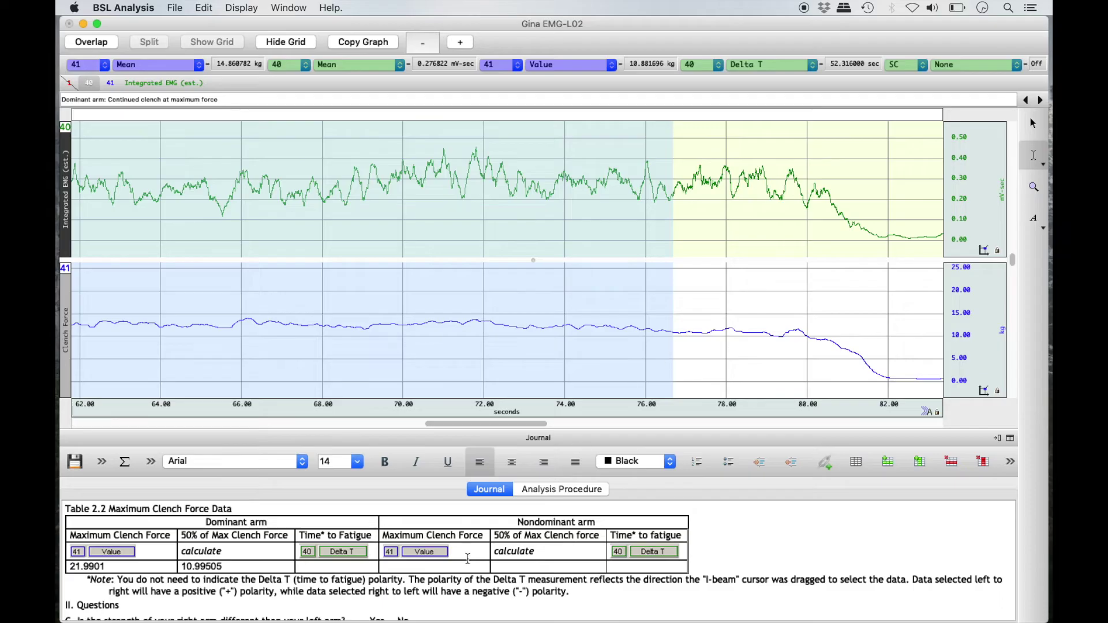
Insert the CH40 Delta T 52.316 as the dominant arm's Time to Fatigue.
{"action": "right_click", "coordinate": [354, 567]}
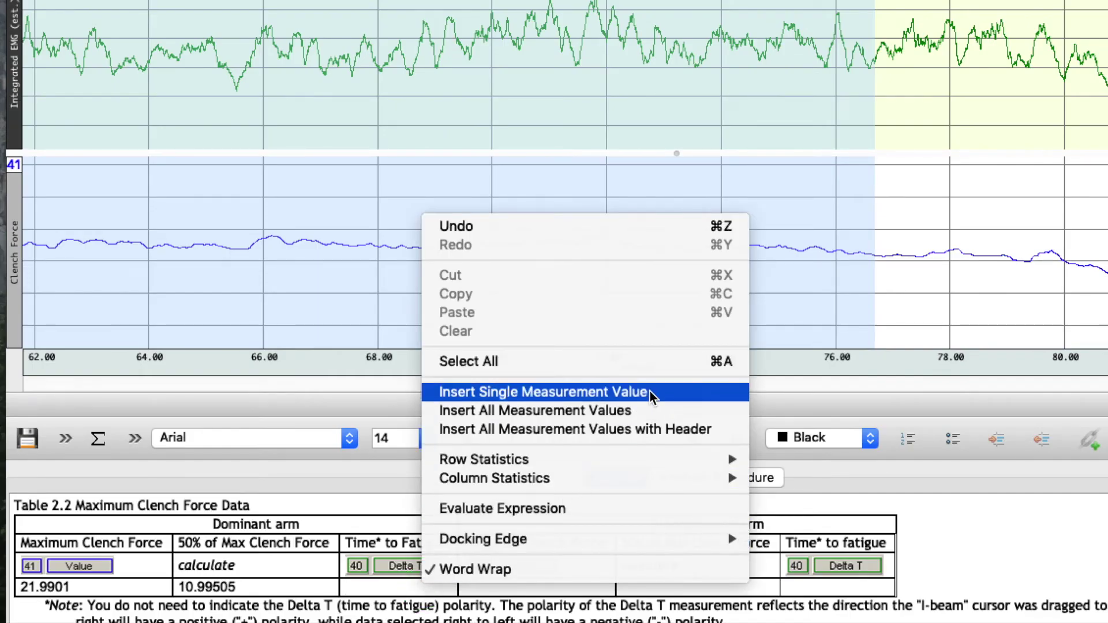
{"action": "left_click", "coordinate": [651, 392]}
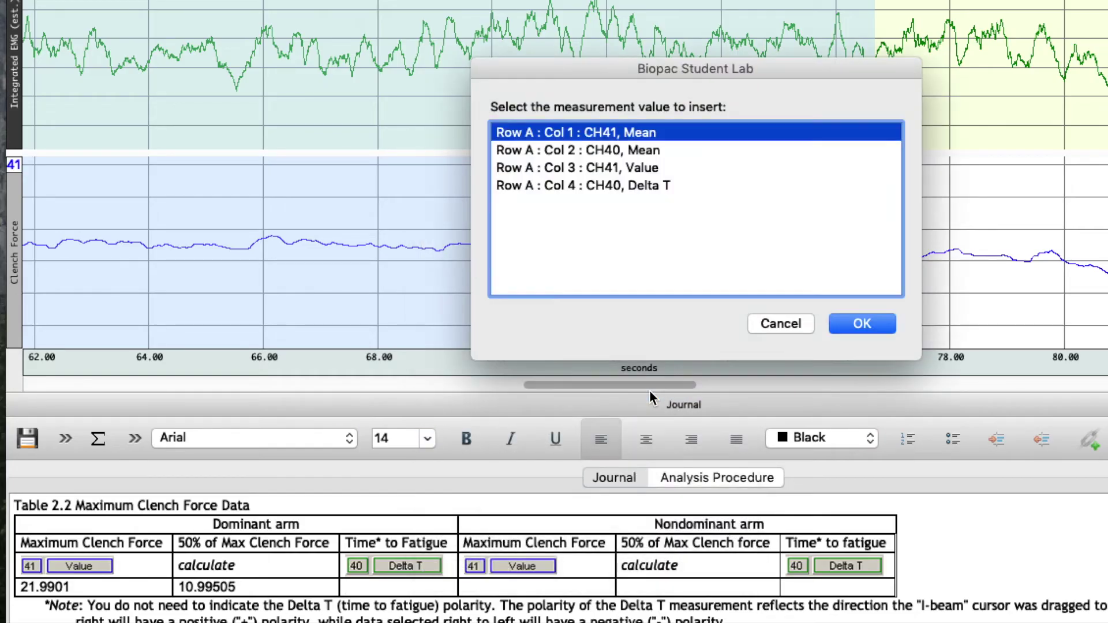
{"action": "left_click", "coordinate": [695, 185]}
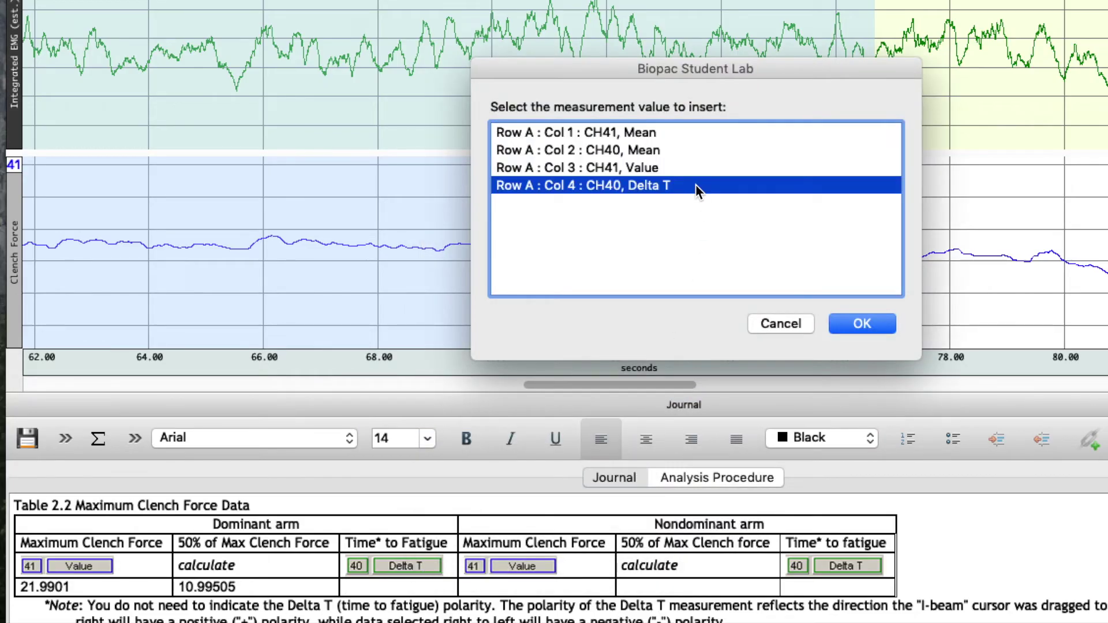
{"action": "left_click", "coordinate": [882, 321]}
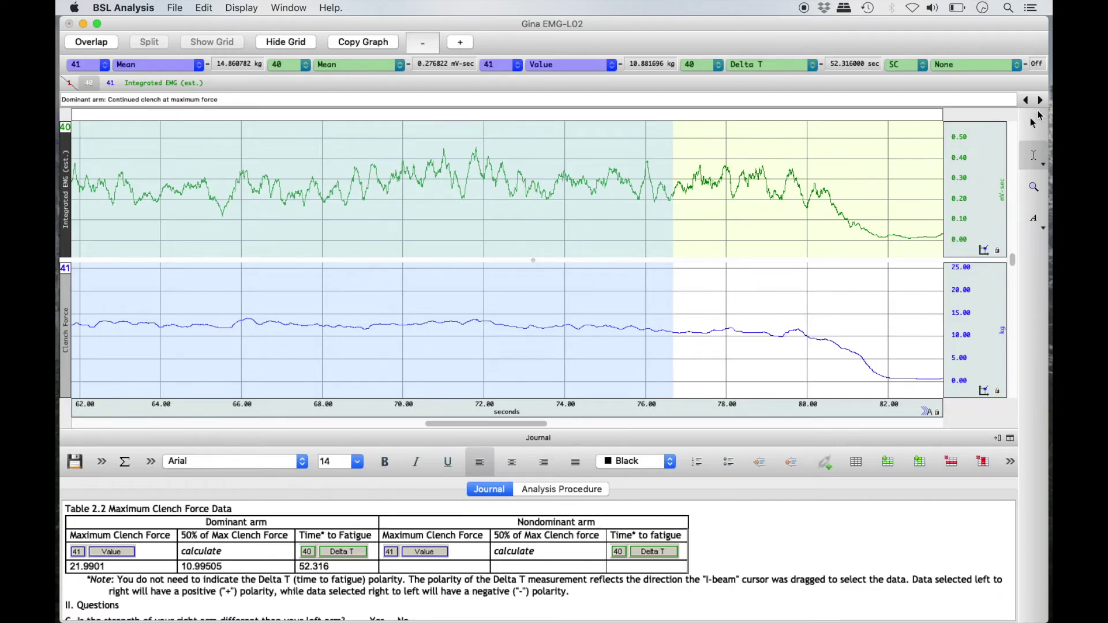
{"action": "left_click", "coordinate": [1041, 101]}
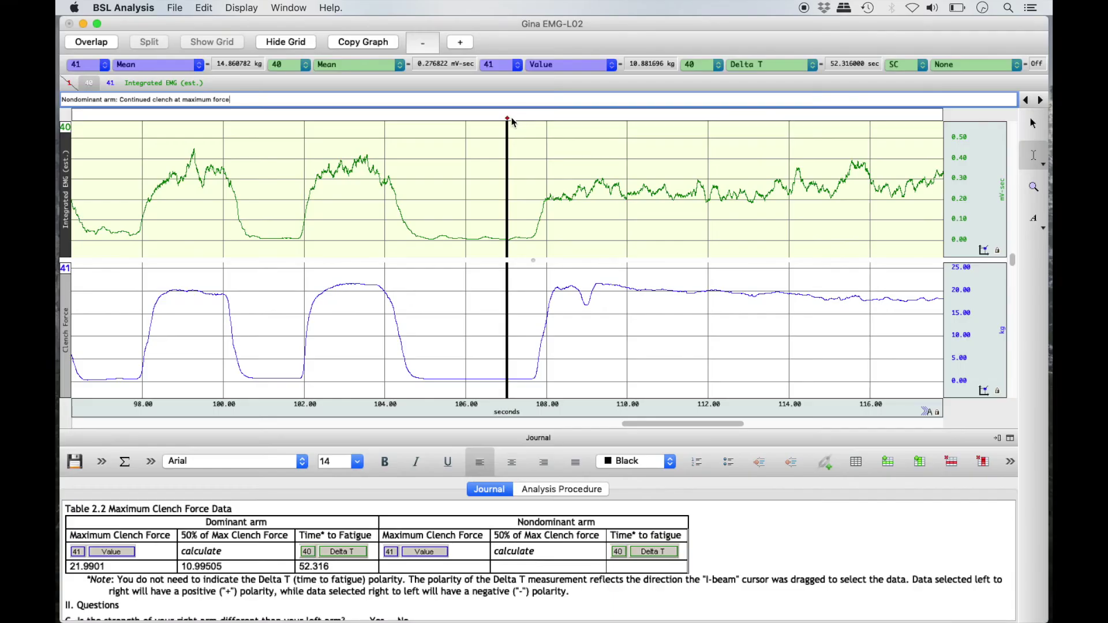
Place a measurement line on the nondominant continued-clench force peak, reading 21.676199 kg.
{"action": "mouse_move", "coordinate": [686, 181]}
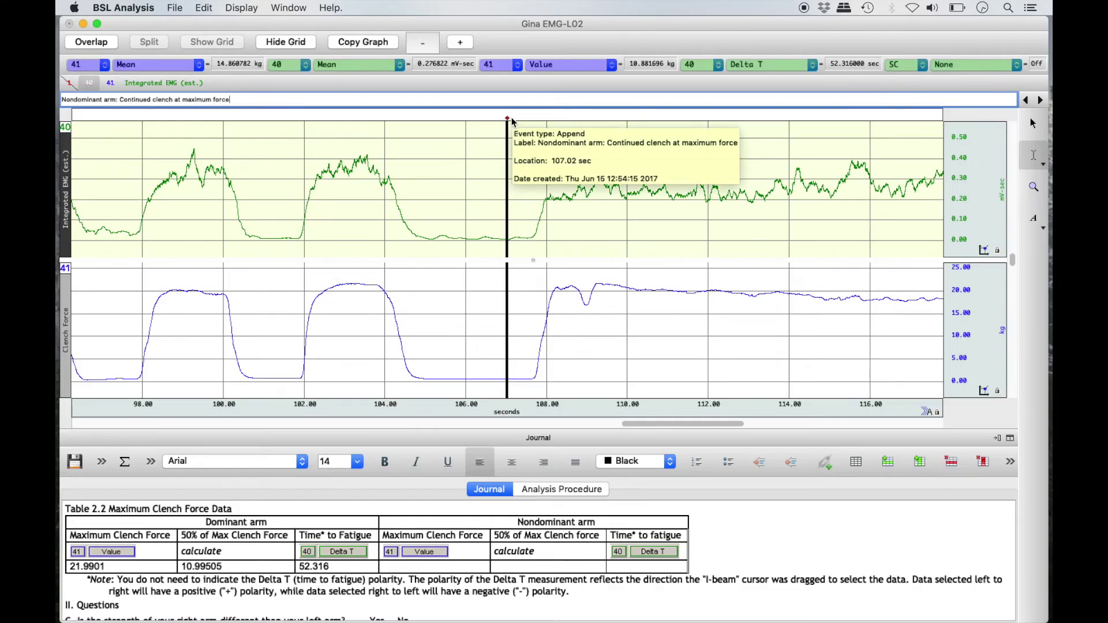
{"action": "left_click_drag", "start_coordinate": [678, 426], "coordinate": [739, 430]}
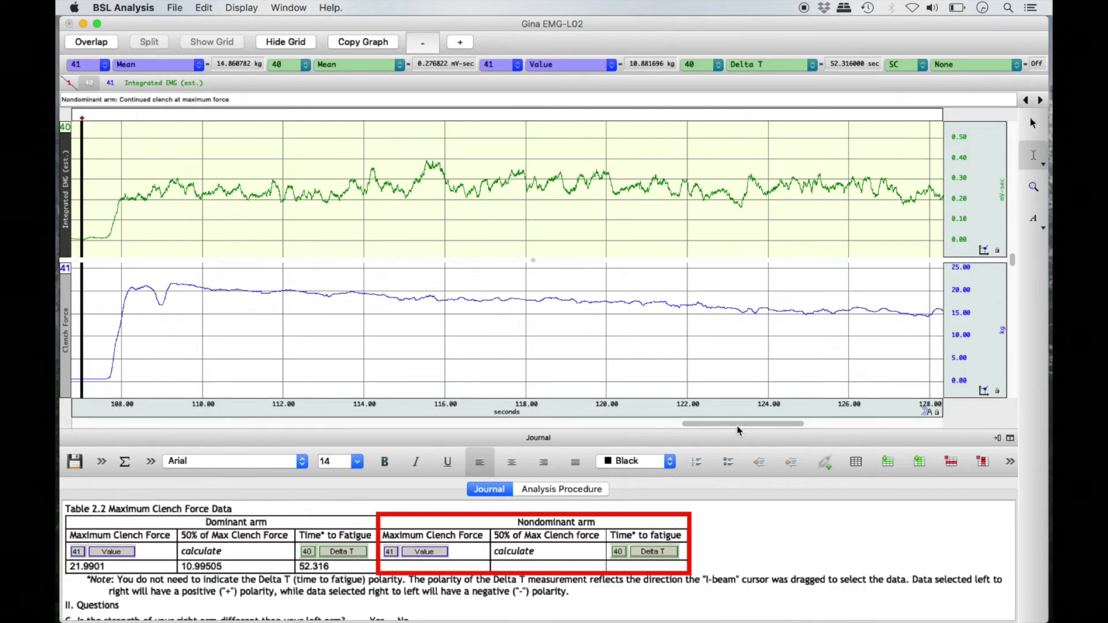
{"action": "left_click", "coordinate": [168, 283]}
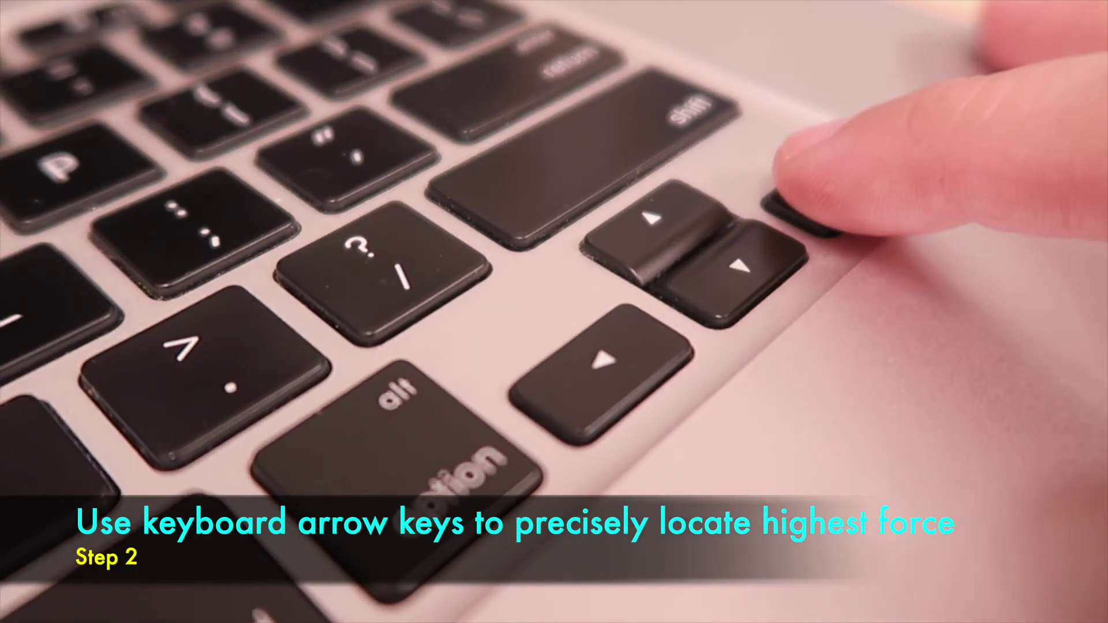
{"action": "key", "text": "Right"}
{"action": "key", "text": "Right"}
{"action": "key", "text": "Right"}
{"action": "key", "text": "Right"}
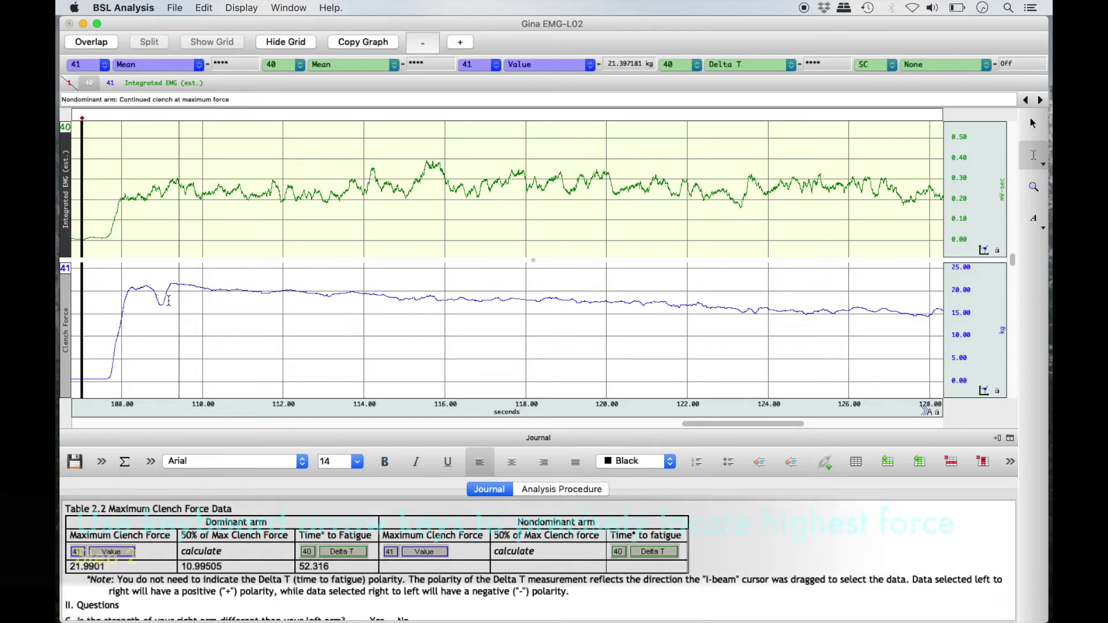
Insert the CH41 peak force 21.6936 into the nondominant Maximum Clench Force cell.
{"action": "key", "text": "Left"}
{"action": "key", "text": "Left"}
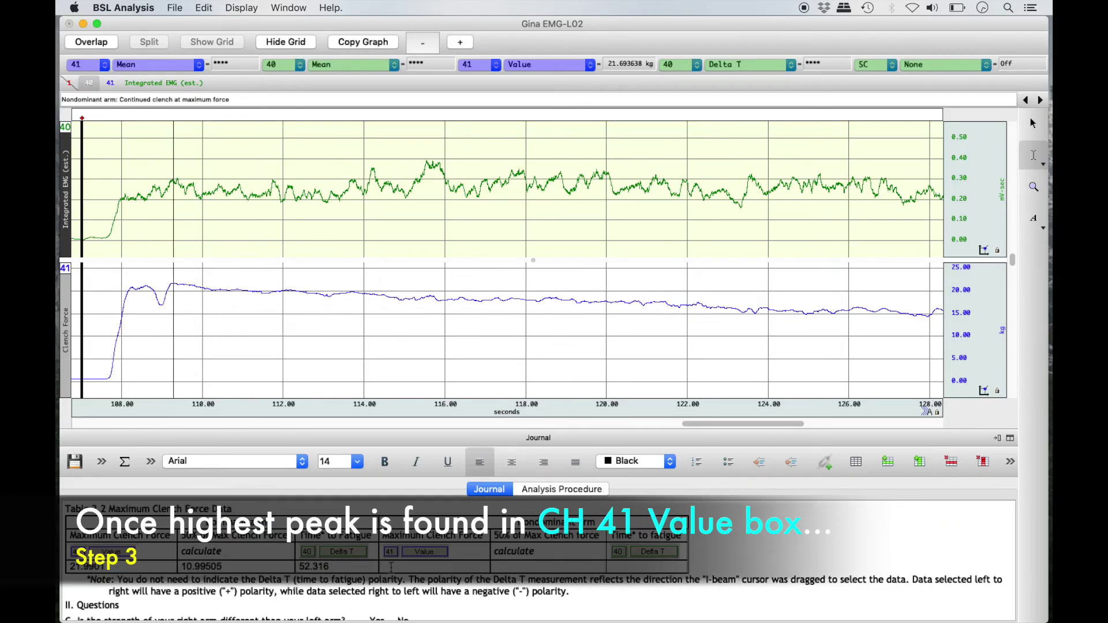
{"action": "right_click", "coordinate": [391, 567]}
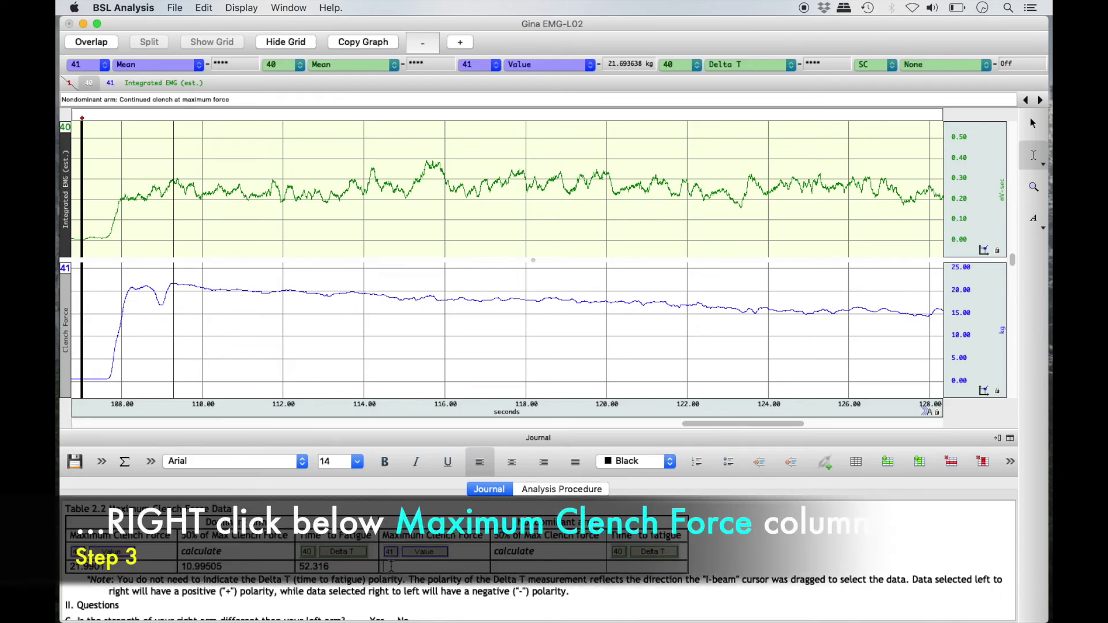
{"action": "left_click", "coordinate": [542, 429]}
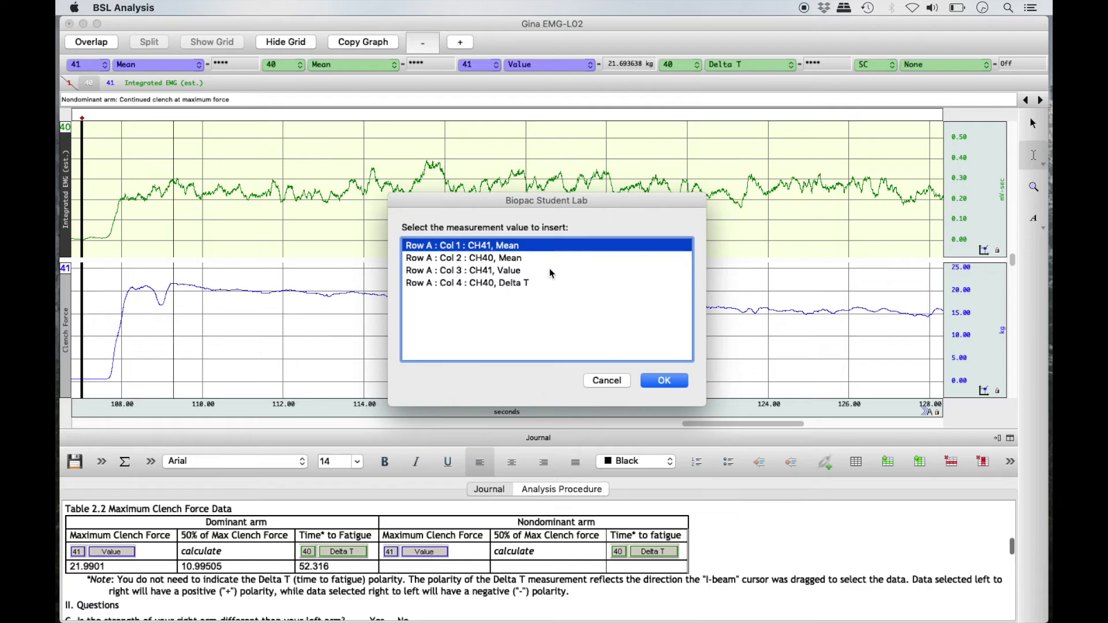
{"action": "left_click", "coordinate": [550, 269]}
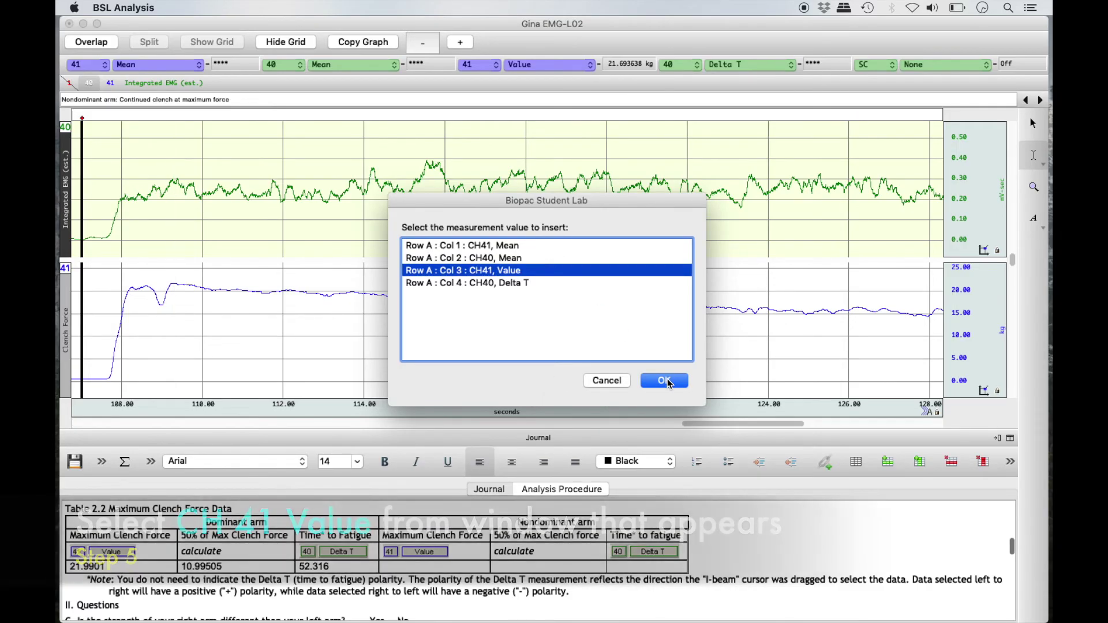
{"action": "left_click", "coordinate": [665, 381]}
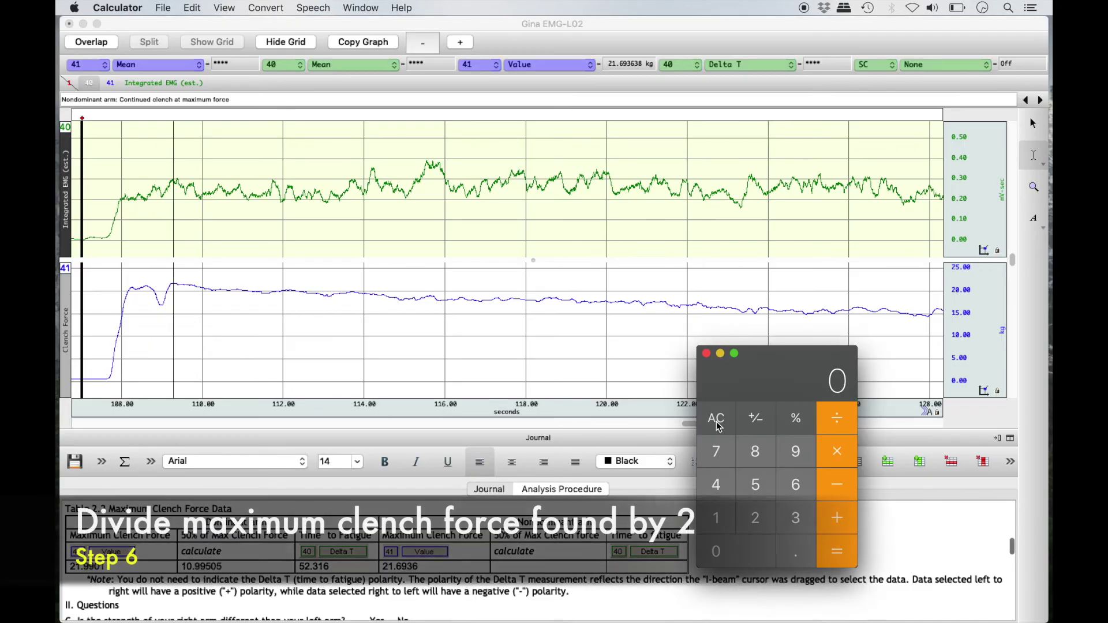
Compute 21.6936/2 in Calculator and enter 10.8468 in the nondominant 50% of Max cell.
{"action": "type", "text": "21.6936/2"}
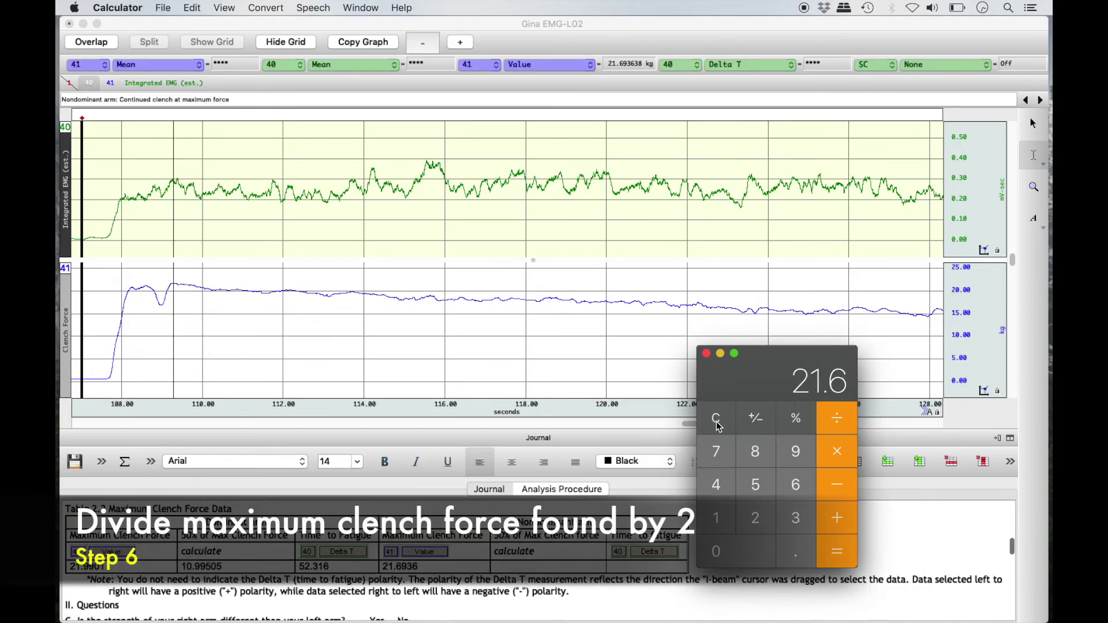
{"action": "key", "text": "Return"}
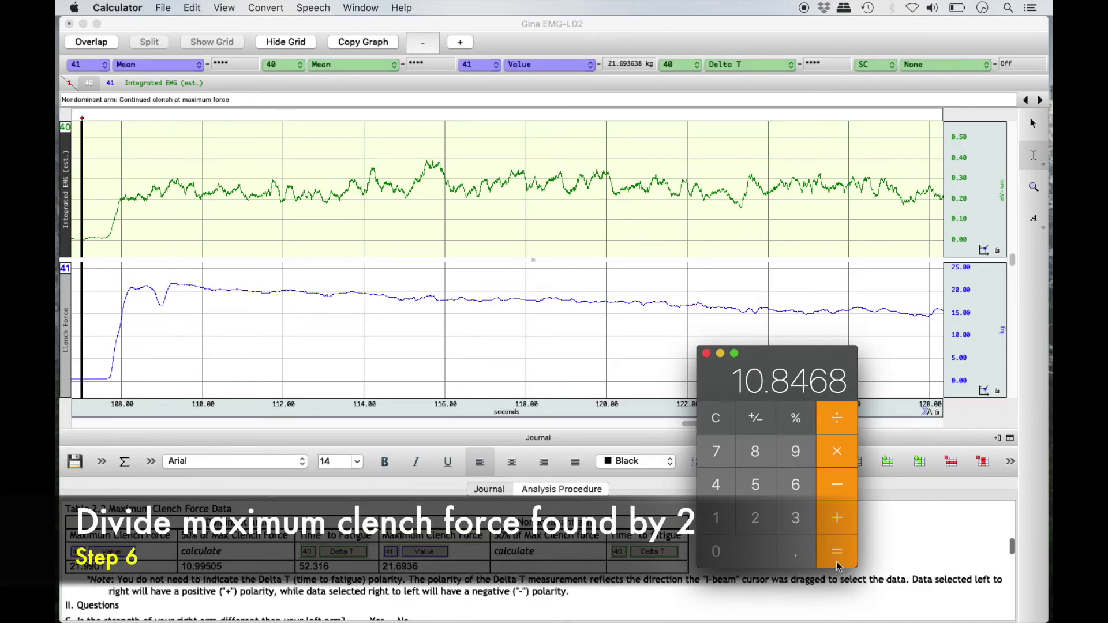
{"action": "left_click", "coordinate": [559, 567]}
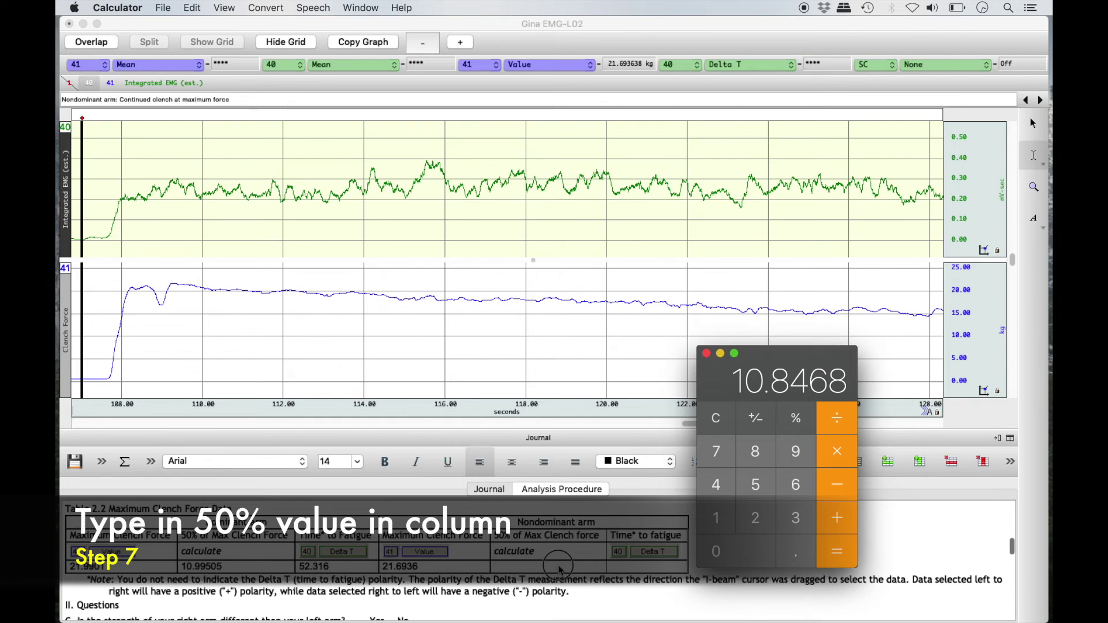
{"action": "left_click", "coordinate": [559, 567]}
{"action": "type", "text": "10.84"}
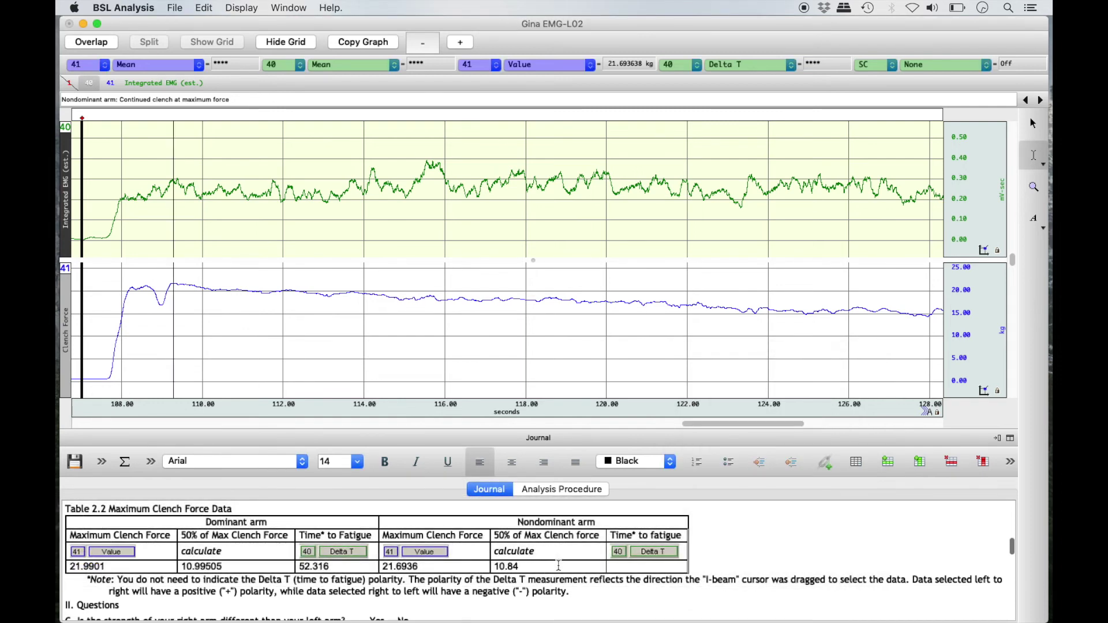
{"action": "type", "text": "68"}
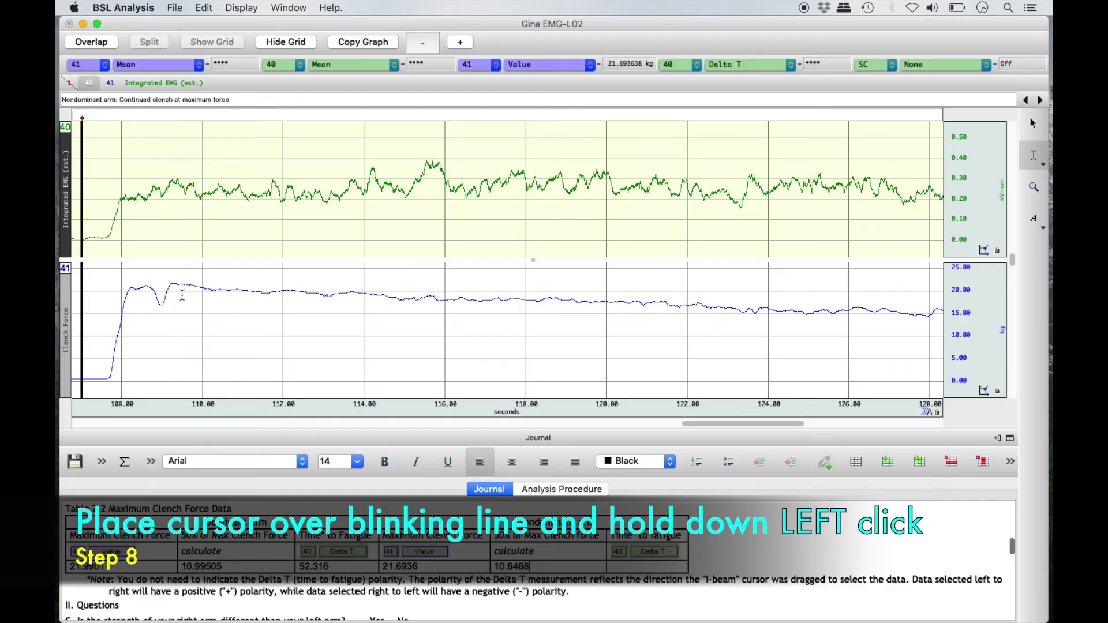
Select from the nondominant force peak to the 10.83 kg drop, a 35.986 s span.
{"action": "left_click", "coordinate": [174, 290]}
{"action": "left_click_drag", "start_coordinate": [174, 290], "coordinate": [395, 316]}
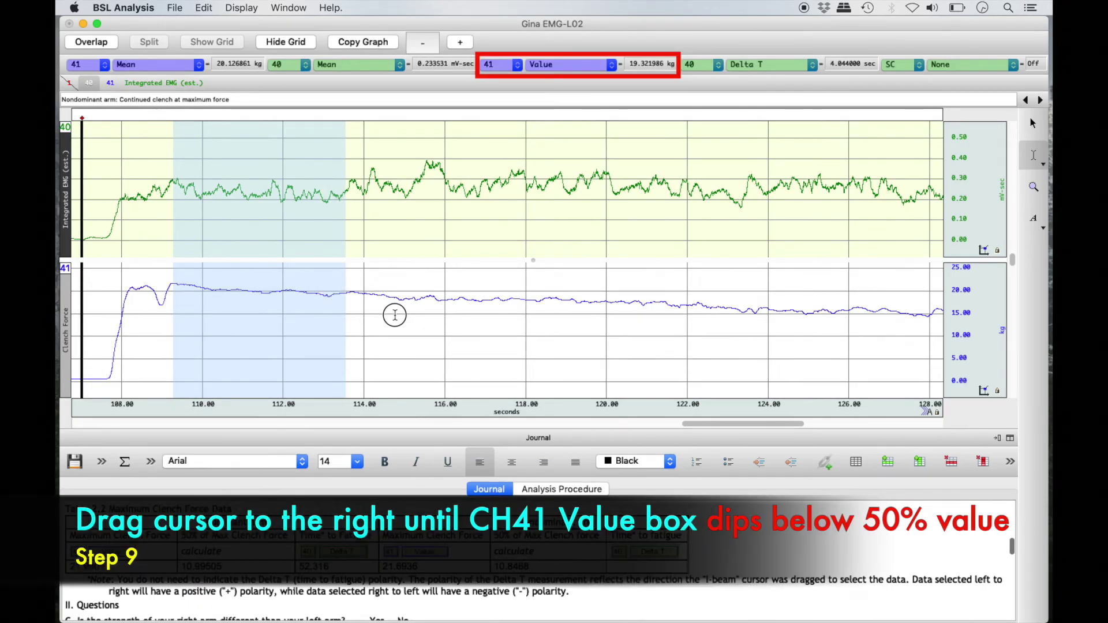
{"action": "left_click_drag", "start_coordinate": [395, 315], "coordinate": [880, 362]}
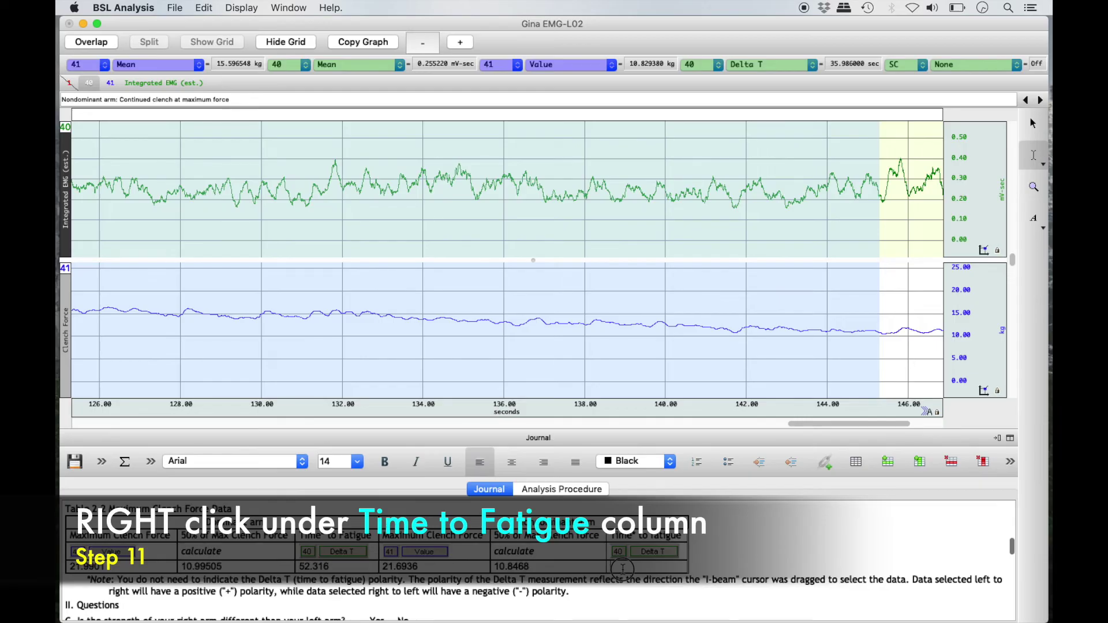
Insert the CH40 Delta T value 35.986 into the nondominant Time to fatigue cell.
{"action": "right_click", "coordinate": [623, 570]}
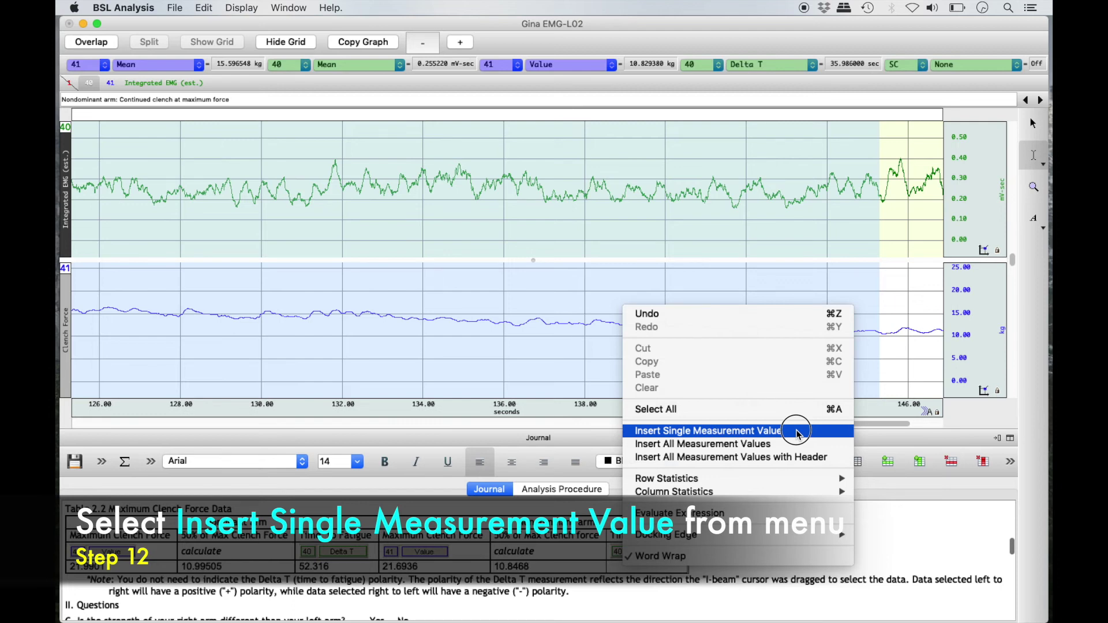
{"action": "left_click", "coordinate": [797, 432]}
{"action": "key", "text": "Down"}
{"action": "key", "text": "Down"}
{"action": "key", "text": "Down"}
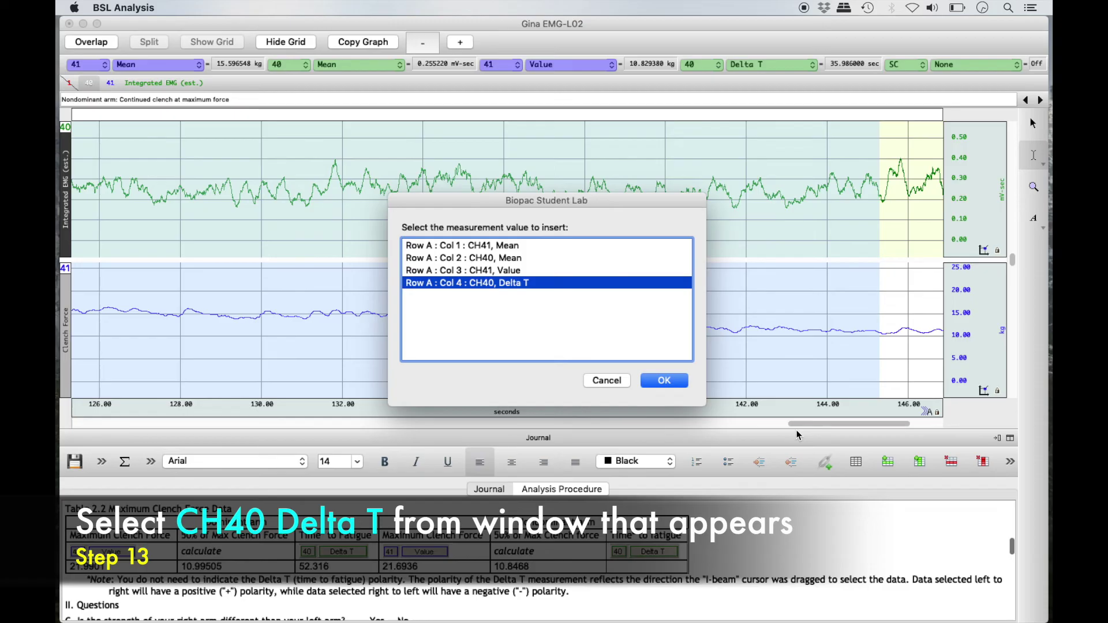
{"action": "key", "text": "Return"}
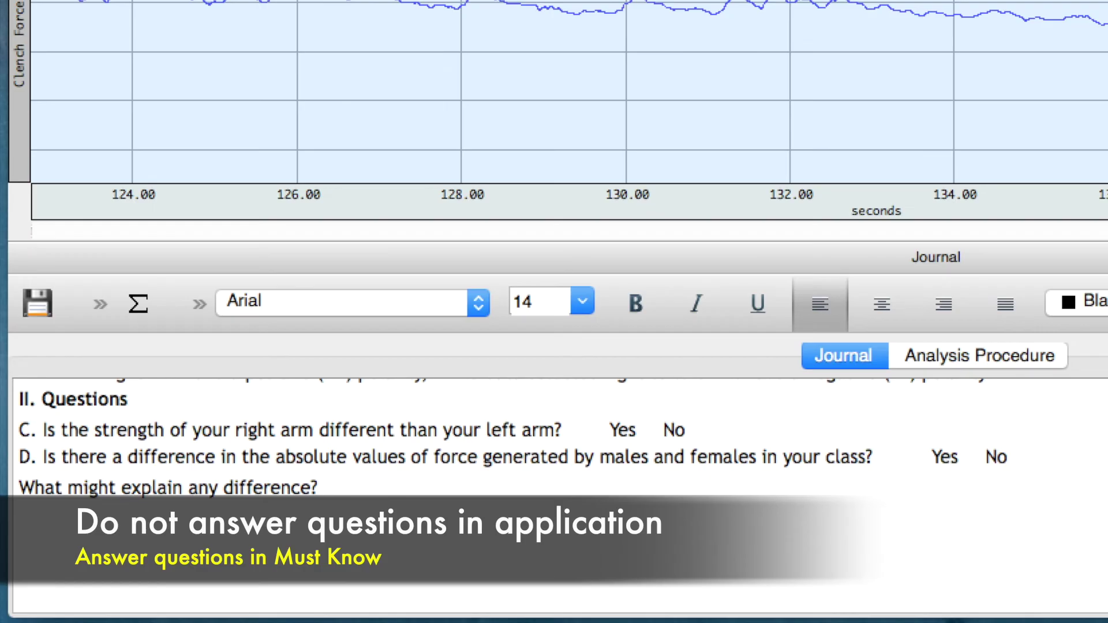
Zoom the graph back out to show the full 0–152 second recording.
{"action": "scroll", "coordinate": [504, 482], "scroll_direction": "down", "scroll_amount": 1}
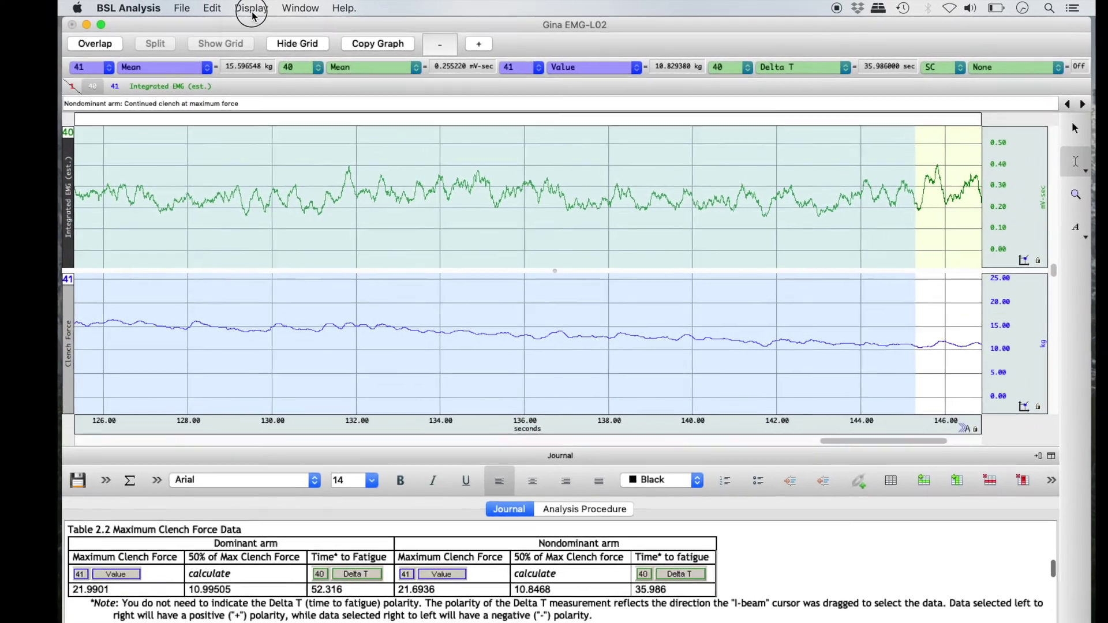
{"action": "left_click", "coordinate": [243, 8]}
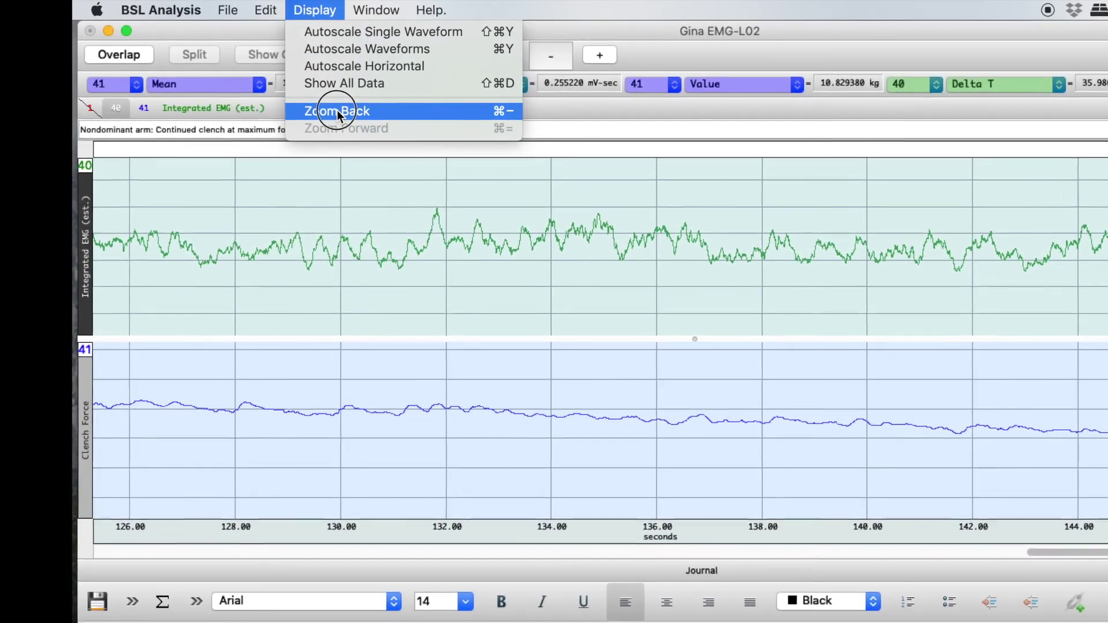
{"action": "left_click", "coordinate": [338, 113]}
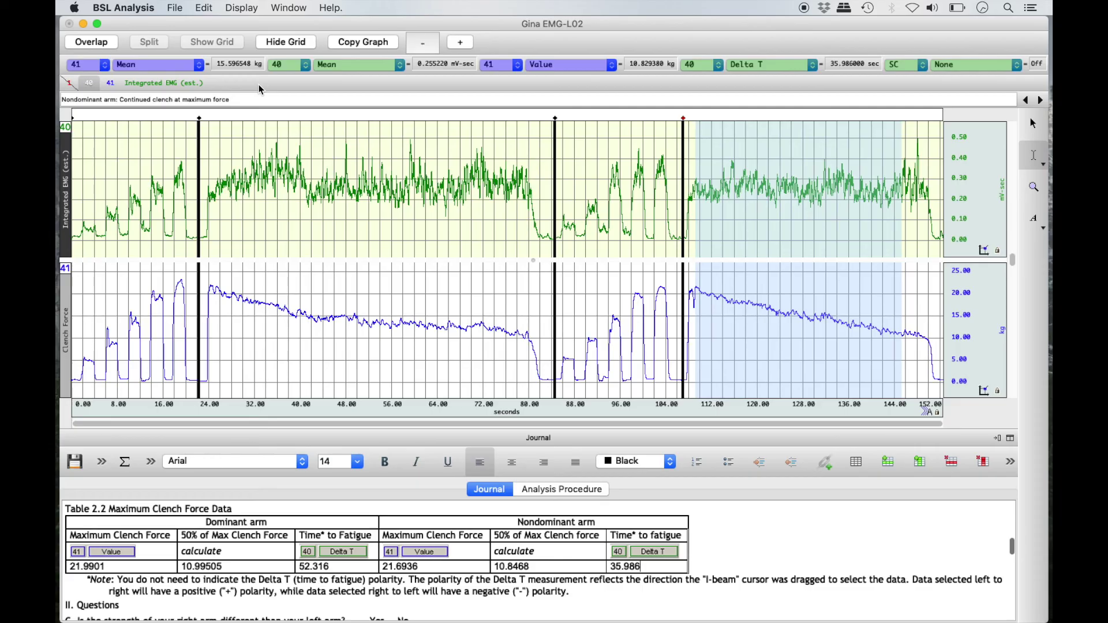
{"action": "left_click", "coordinate": [175, 8]}
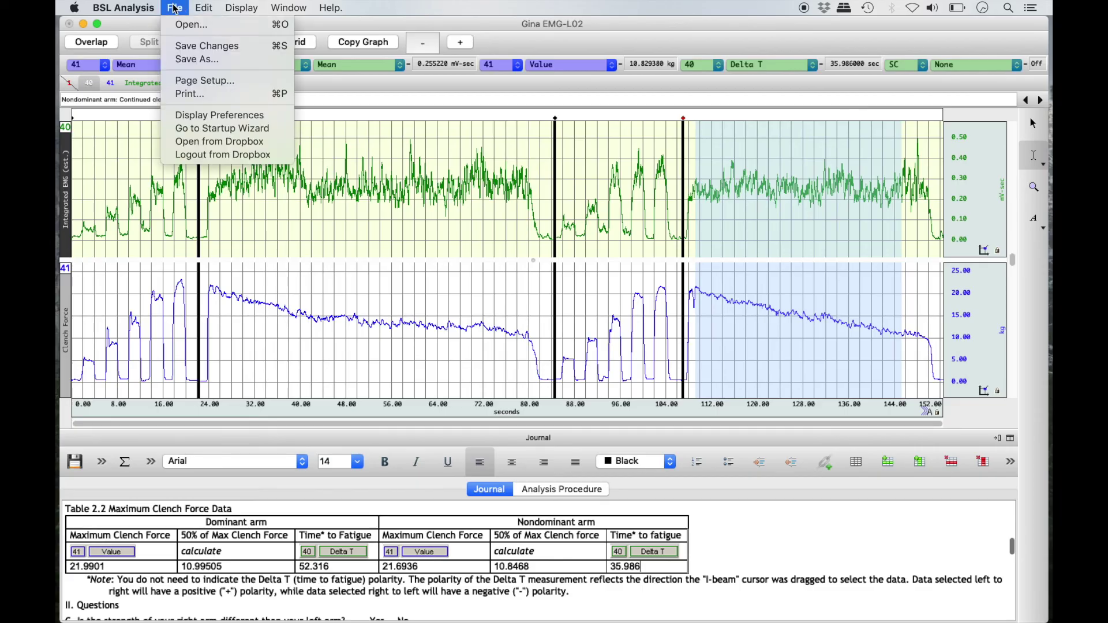
Save the analysed recording under its existing name, replacing the old file.
{"action": "left_click", "coordinate": [229, 63]}
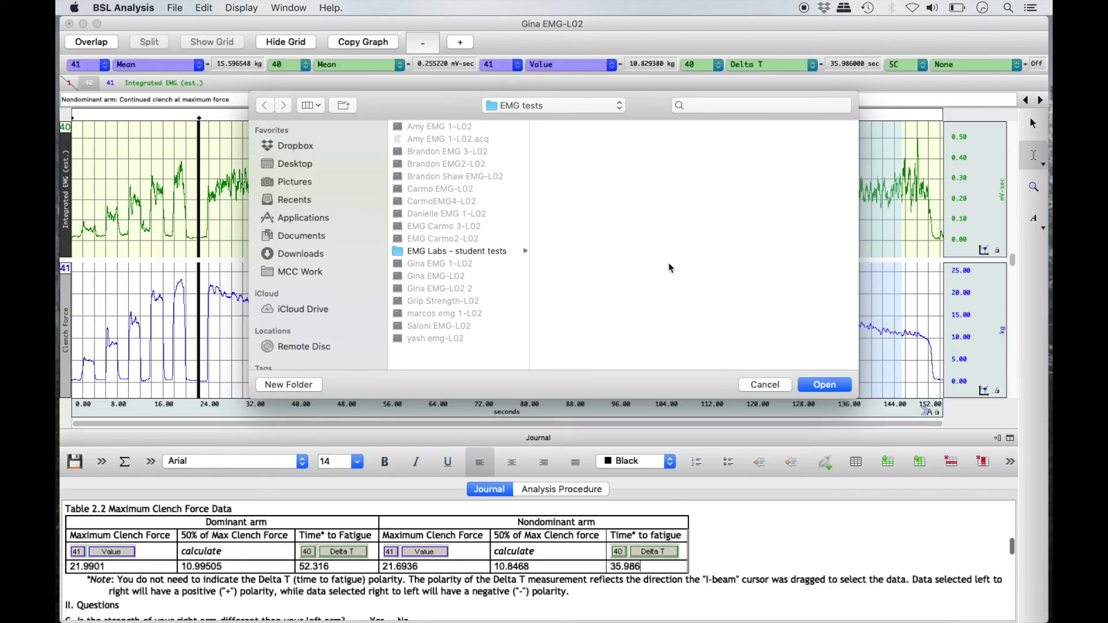
{"action": "left_click", "coordinate": [847, 385]}
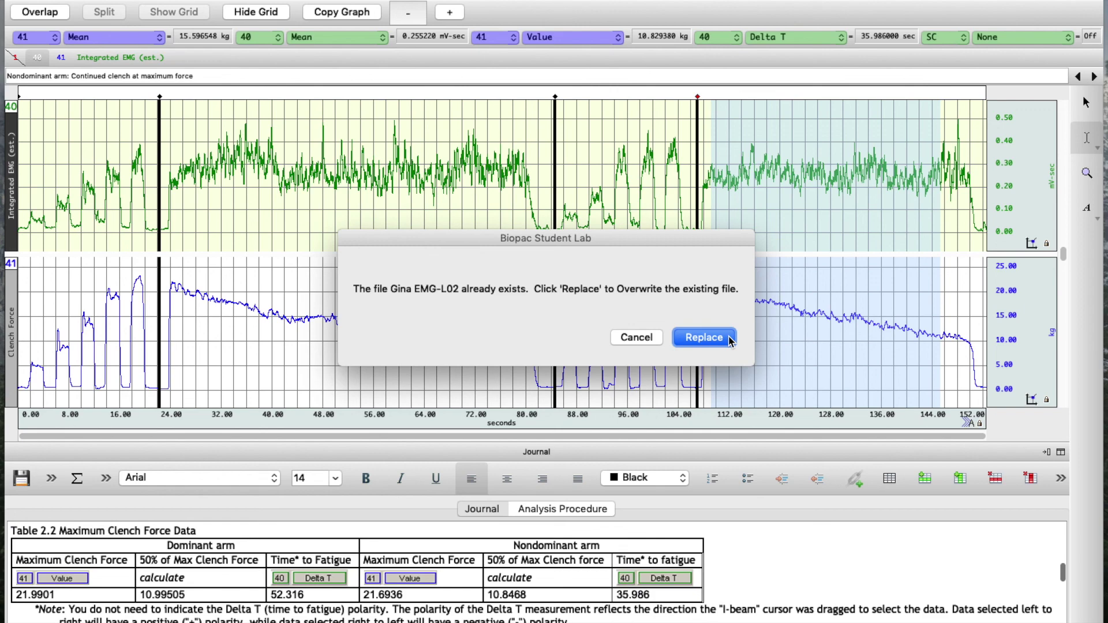
{"action": "left_click", "coordinate": [729, 340]}
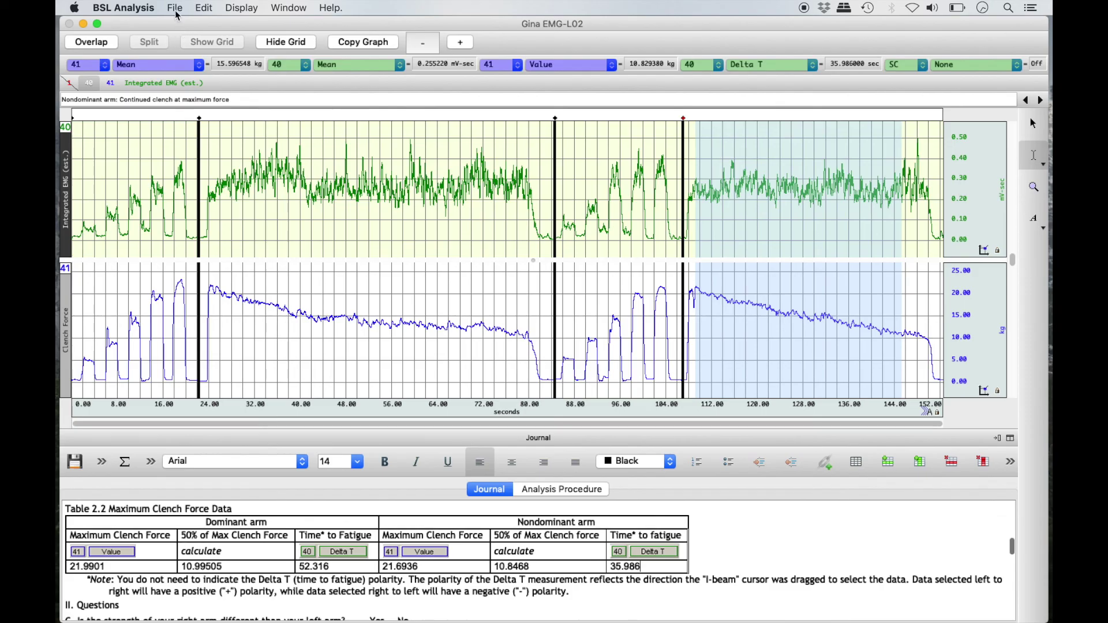
{"action": "left_click", "coordinate": [124, 8]}
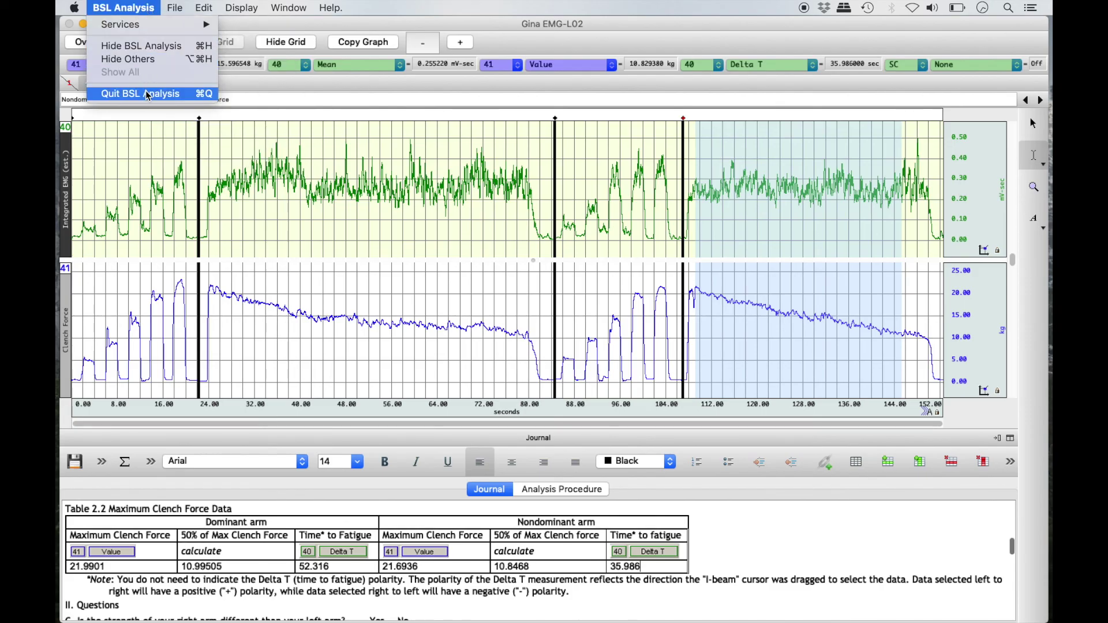